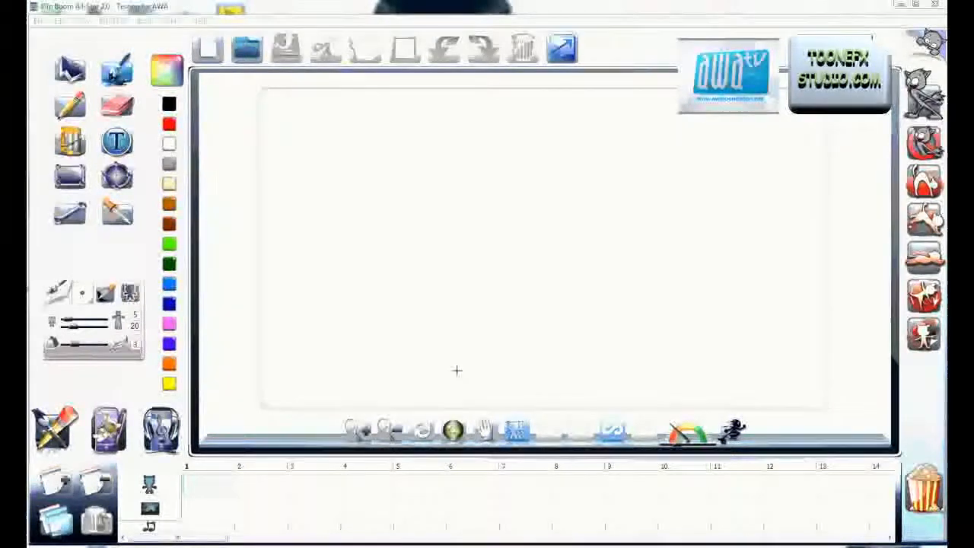
Create a wide text box across the upper part of the canvas and set its font to Comic Sans MS.
{"action": "left_click", "coordinate": [117, 142]}
{"action": "left_click", "coordinate": [296, 141]}
{"action": "left_click_drag", "start_coordinate": [311, 177], "coordinate": [775, 212]}
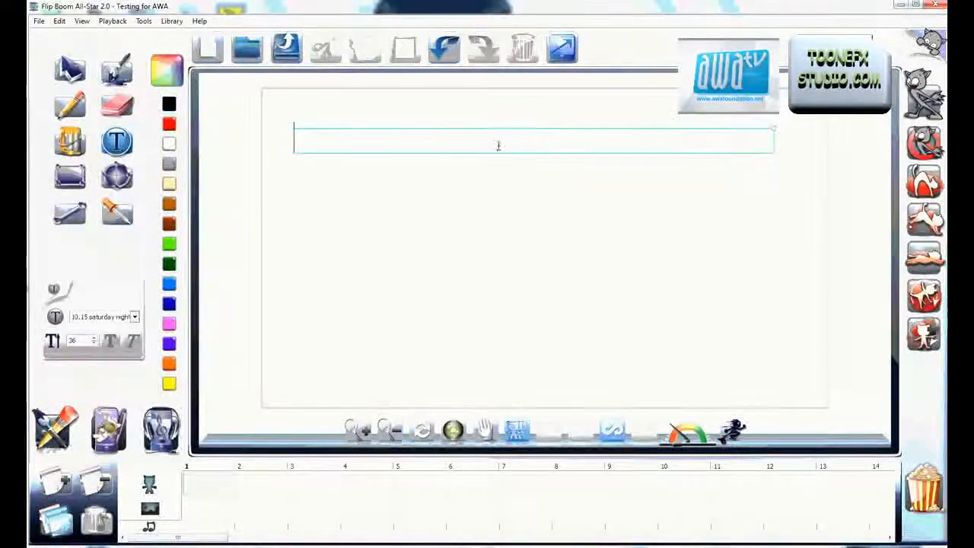
{"action": "left_click", "coordinate": [135, 316]}
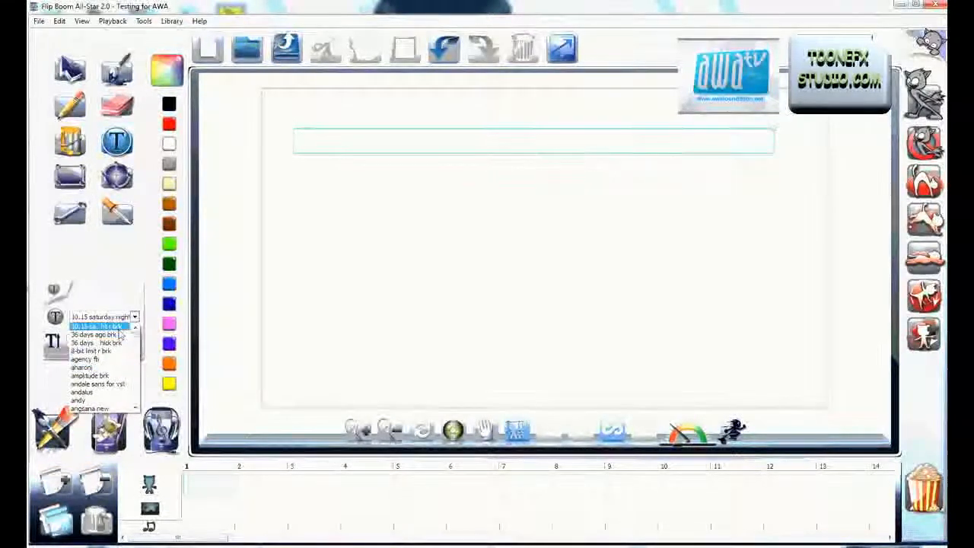
{"action": "scroll", "coordinate": [135, 346], "scroll_direction": "down", "scroll_amount": 3}
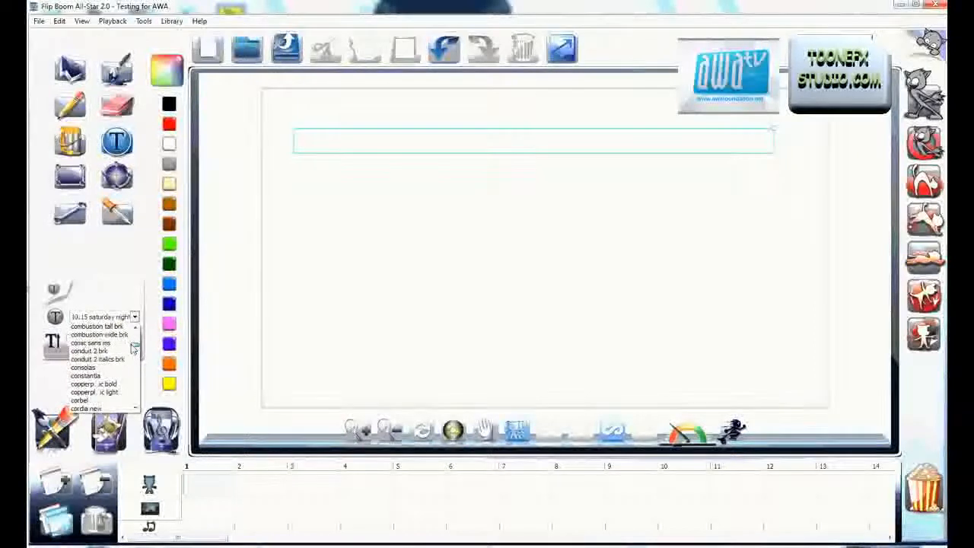
{"action": "left_click", "coordinate": [85, 343]}
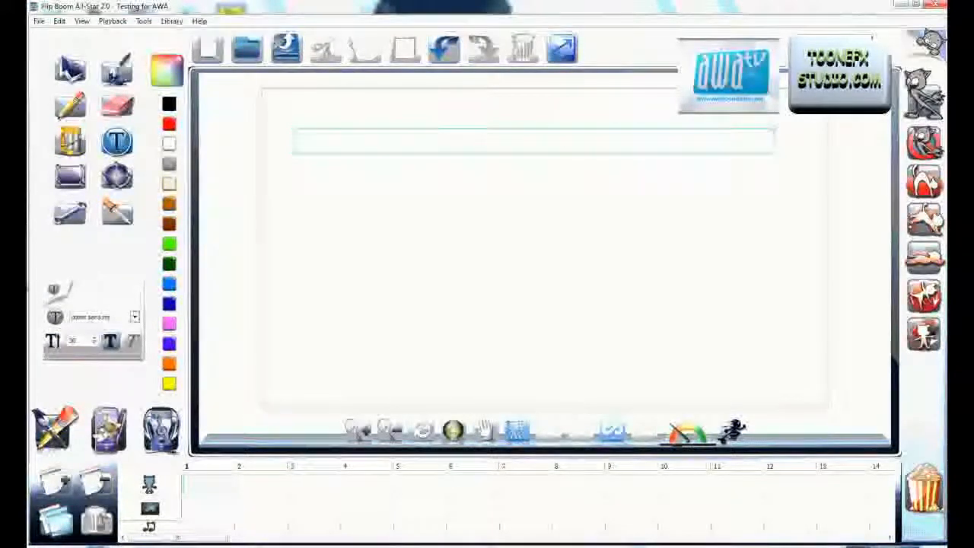
Enter "WELCOME TO MY TUTORIAL" in the text box, with "AWA!" on a second line.
{"action": "type", "text": "W"}
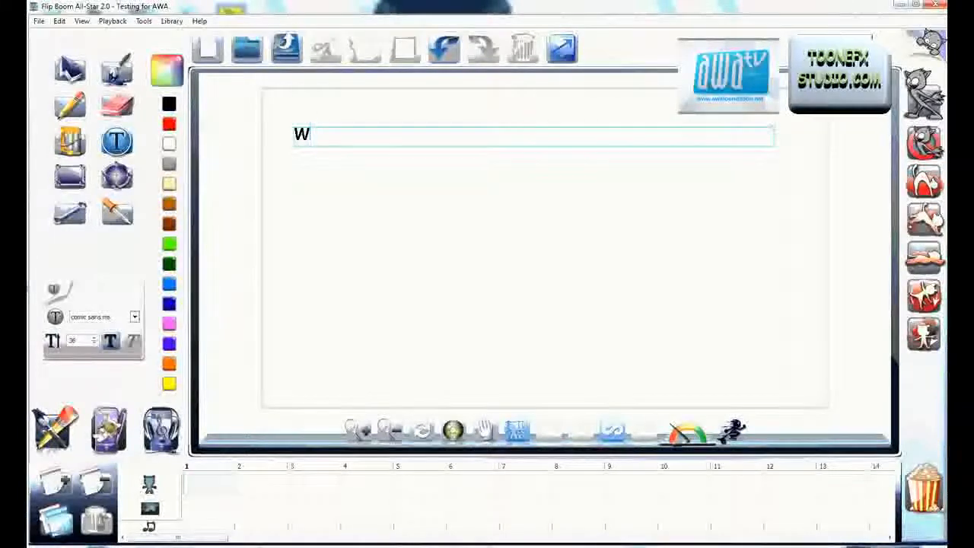
{"action": "key", "text": "BackSpace"}
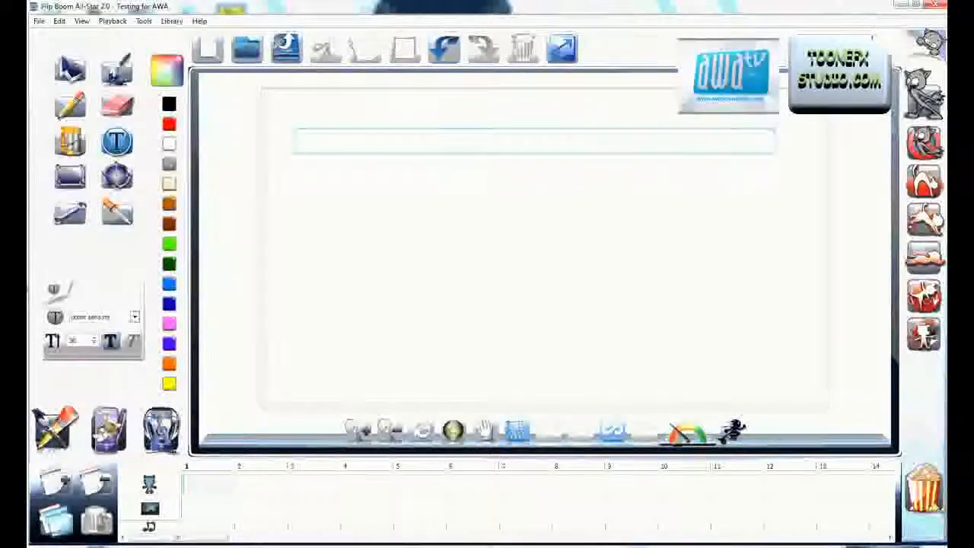
{"action": "type", "text": "WEL"}
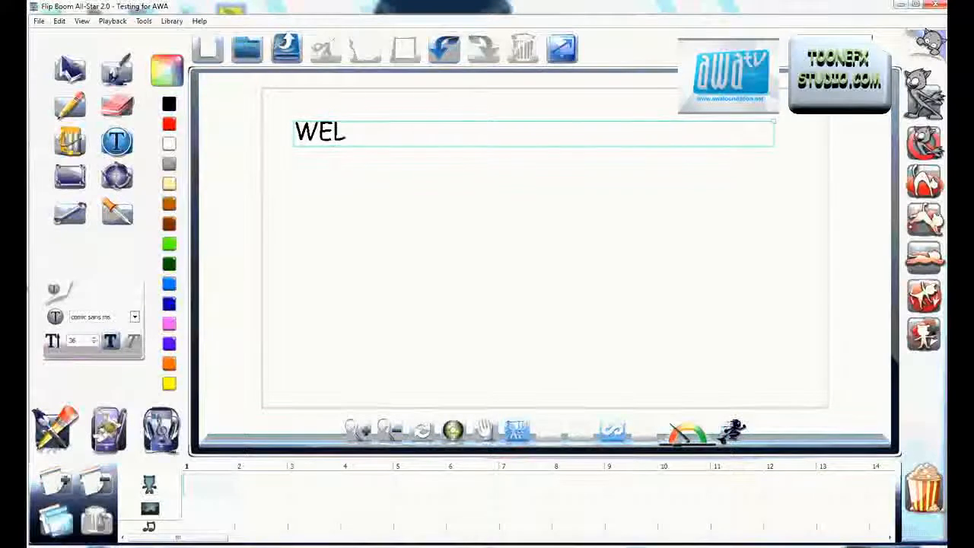
{"action": "type", "text": "COME"}
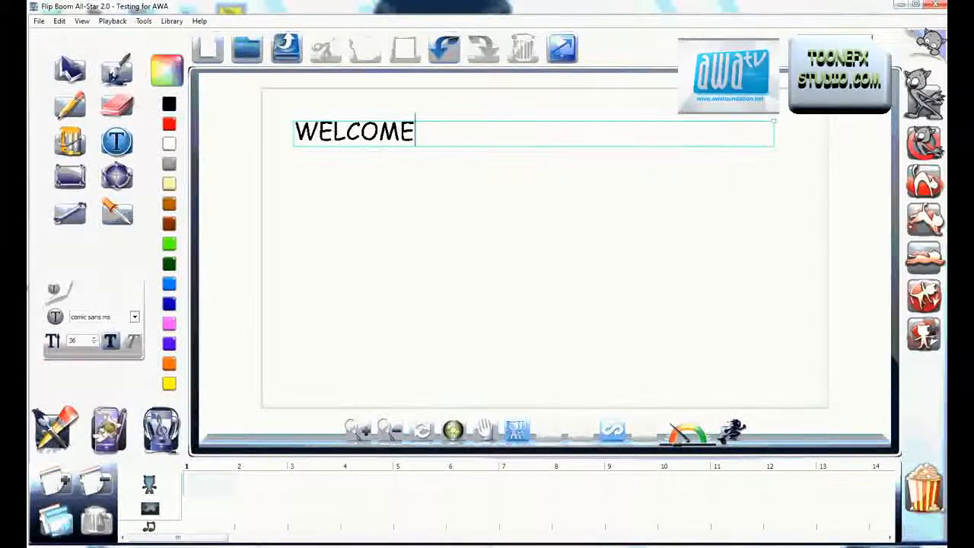
{"action": "type", "text": " TO MY "}
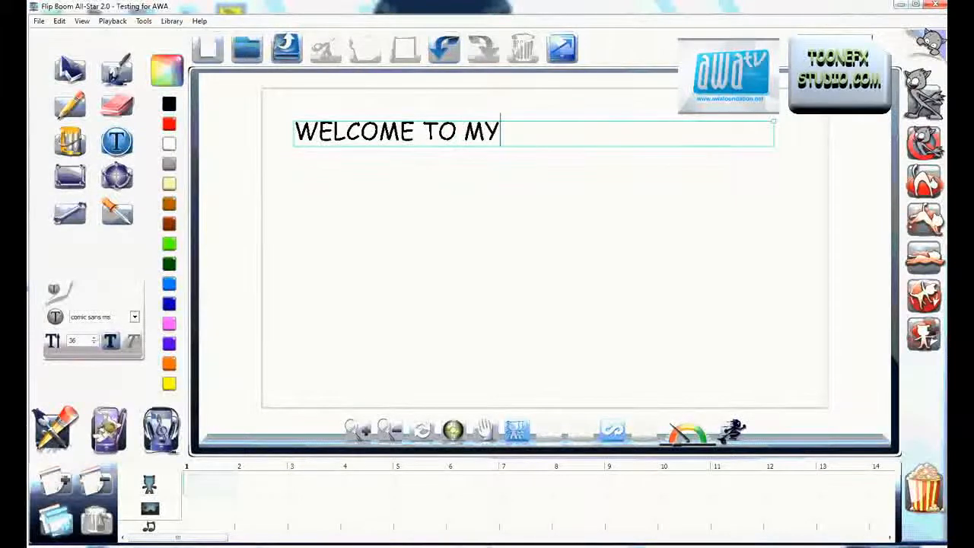
{"action": "type", "text": "TUTORIAL"}
{"action": "key", "text": "Return"}
{"action": "type", "text": "aw"}
{"action": "key", "text": "BackSpace"}
{"action": "key", "text": "BackSpace"}
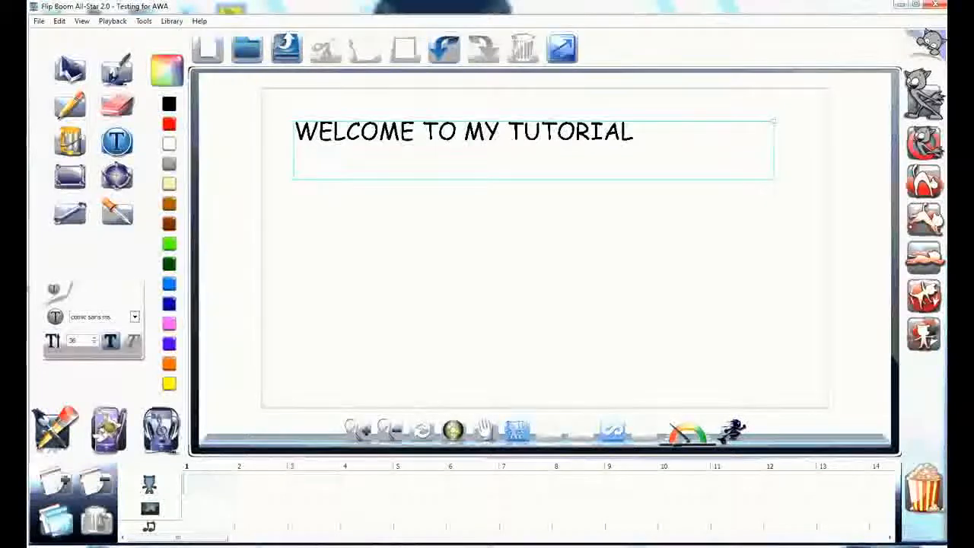
{"action": "type", "text": "AWA!"}
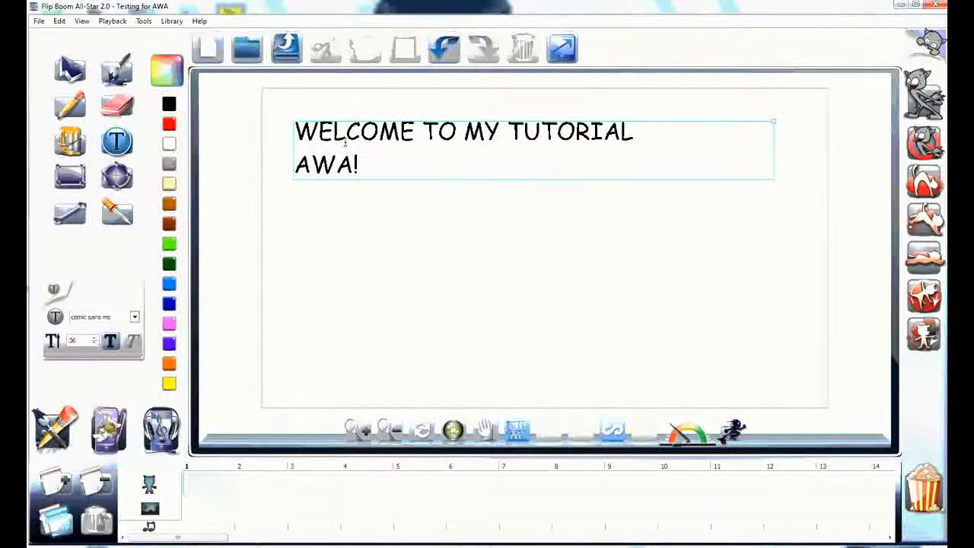
Select the whole welcome text block and delete it from the canvas.
{"action": "left_click", "coordinate": [69, 69]}
{"action": "left_click_drag", "start_coordinate": [654, 219], "coordinate": [262, 107]}
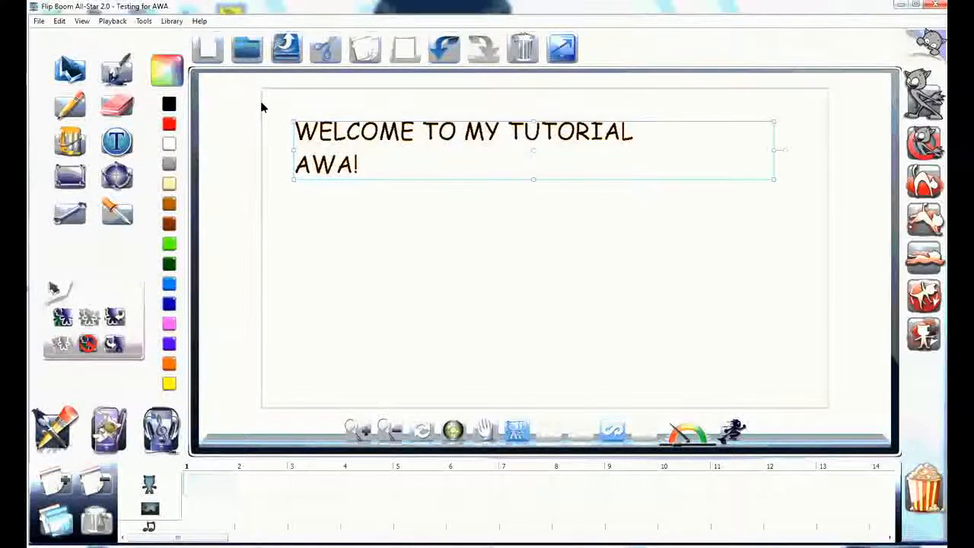
{"action": "key", "text": "Delete"}
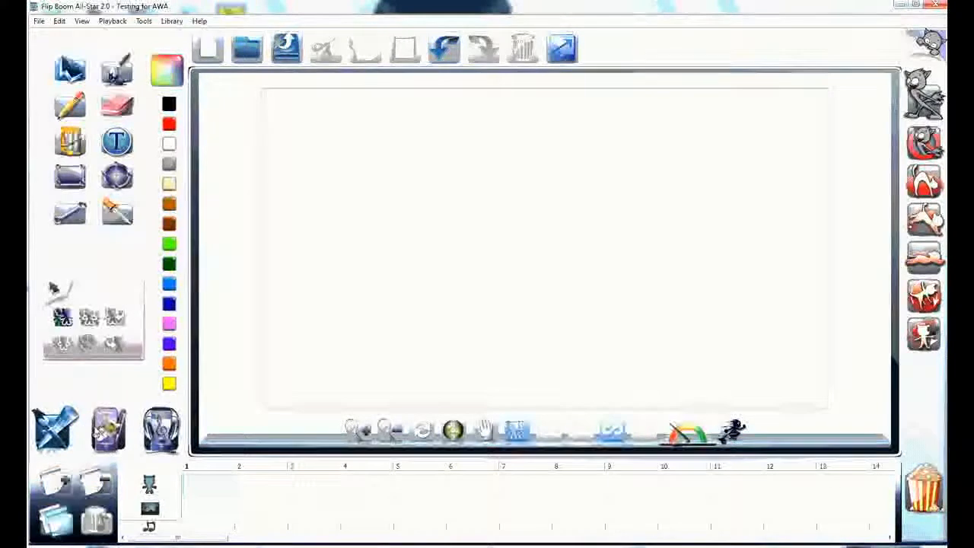
Place the ram, monkey and rooster costume characters from the template library on frame 1, with the rooster beside the ram.
{"action": "left_click", "coordinate": [109, 428]}
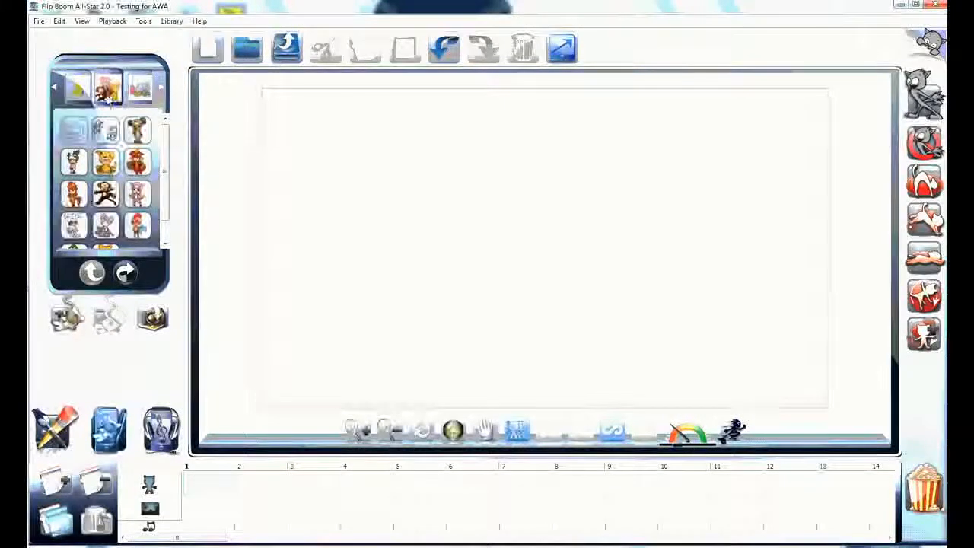
{"action": "left_click_drag", "start_coordinate": [137, 131], "coordinate": [440, 247]}
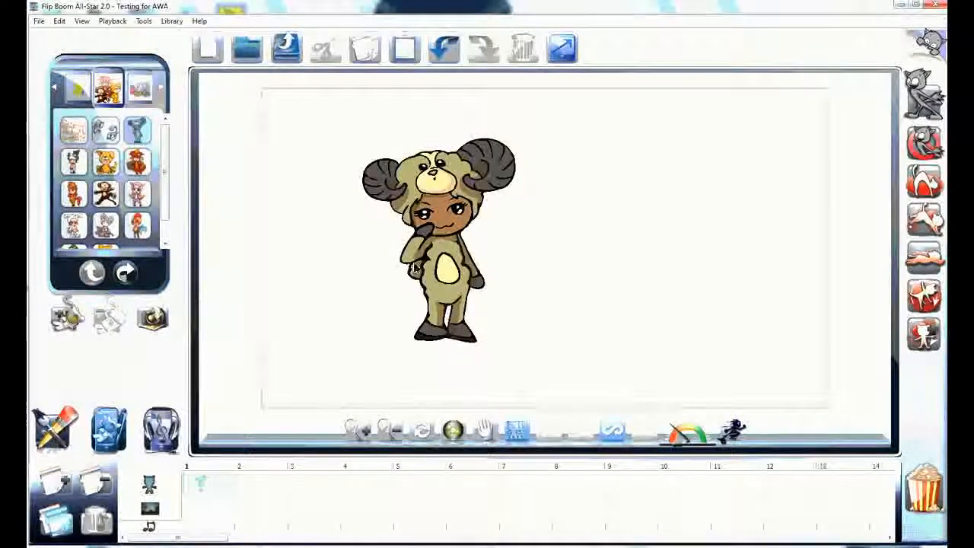
{"action": "left_click_drag", "start_coordinate": [106, 194], "coordinate": [643, 251]}
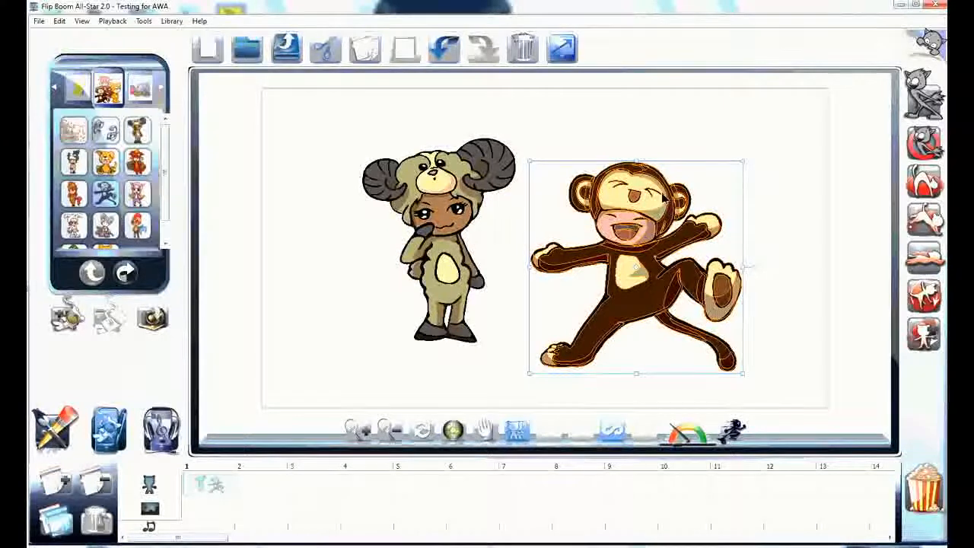
{"action": "left_click", "coordinate": [651, 151]}
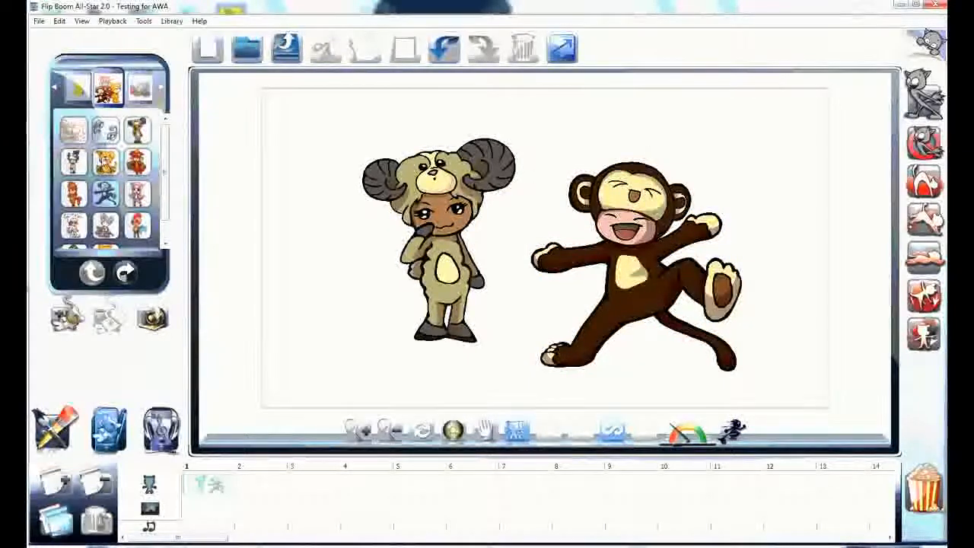
{"action": "left_click_drag", "start_coordinate": [137, 225], "coordinate": [335, 266]}
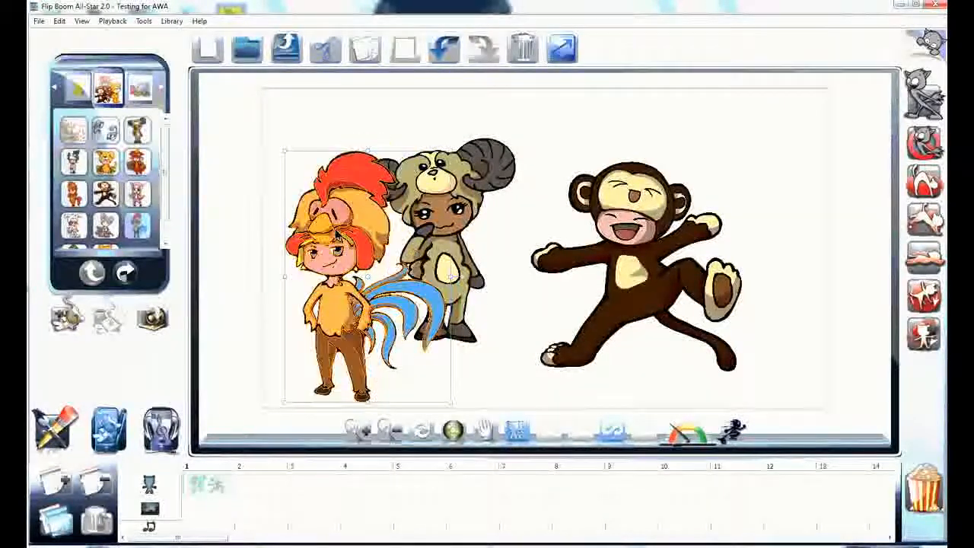
Add the yellow spotted butterfly from the library to the canvas, above the monkey's raised hand.
{"action": "left_click_drag", "start_coordinate": [163, 194], "coordinate": [166, 211]}
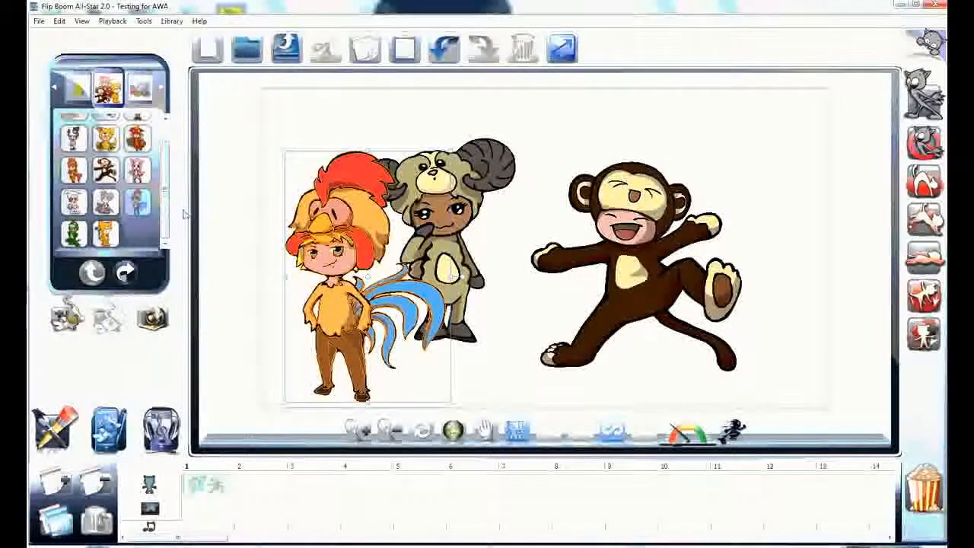
{"action": "left_click_drag", "start_coordinate": [166, 190], "coordinate": [167, 186]}
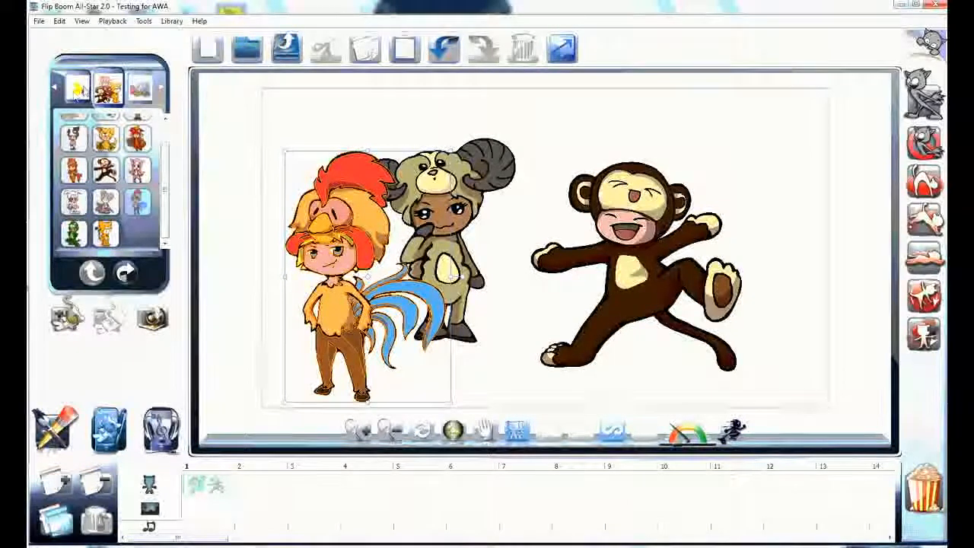
{"action": "left_click", "coordinate": [55, 88]}
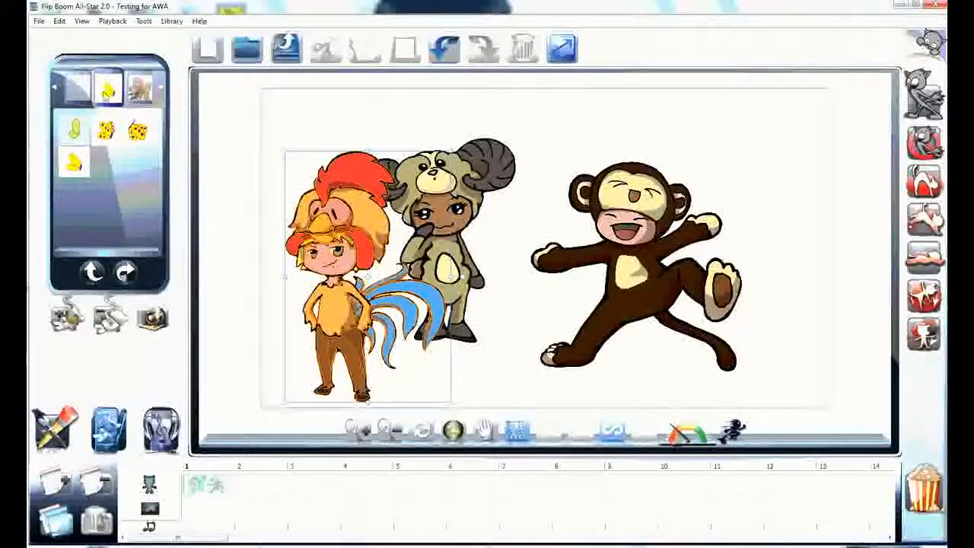
{"action": "left_click", "coordinate": [109, 136]}
{"action": "left_click_drag", "start_coordinate": [138, 132], "coordinate": [266, 192]}
{"action": "left_click_drag", "start_coordinate": [780, 169], "coordinate": [773, 163]}
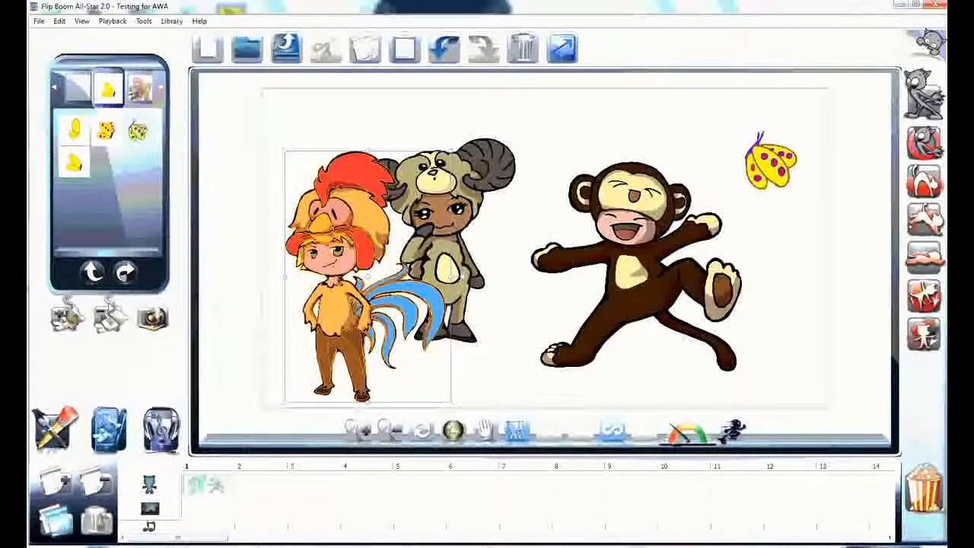
Select the butterfly and enlarge it until it reaches the monkey's raised hand.
{"action": "left_click", "coordinate": [53, 428]}
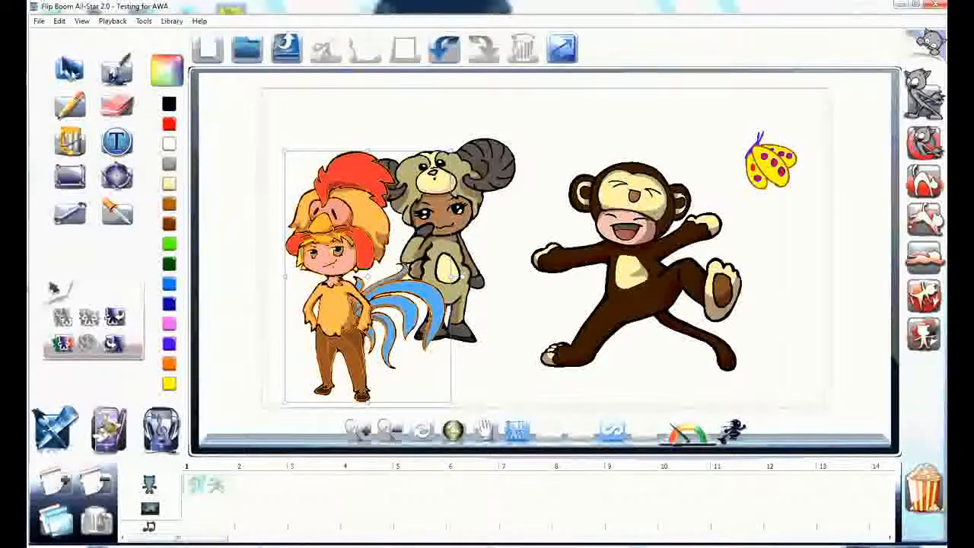
{"action": "left_click", "coordinate": [776, 161]}
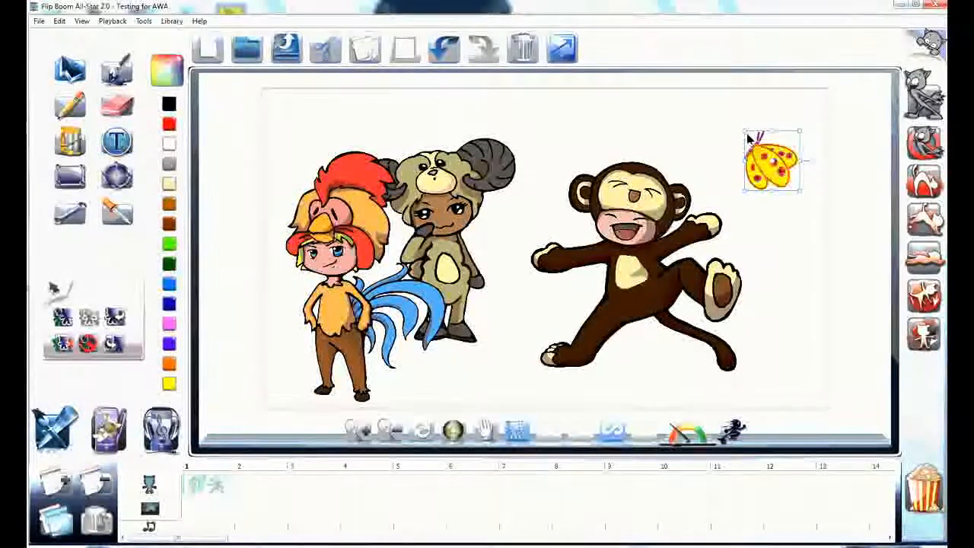
{"action": "left_click_drag", "start_coordinate": [746, 132], "coordinate": [686, 122]}
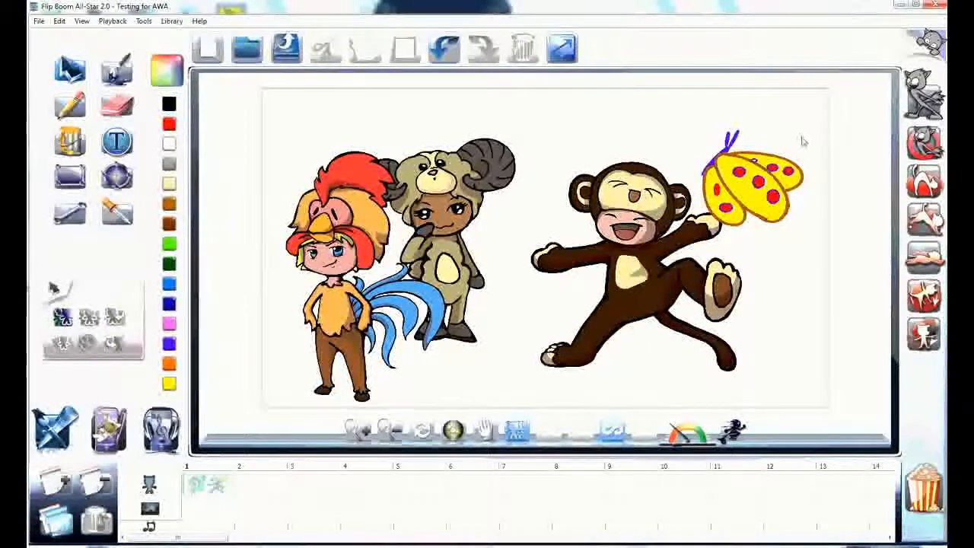
Select the butterfly and monkey together and rotate them slightly counterclockwise.
{"action": "left_click_drag", "start_coordinate": [669, 107], "coordinate": [812, 250]}
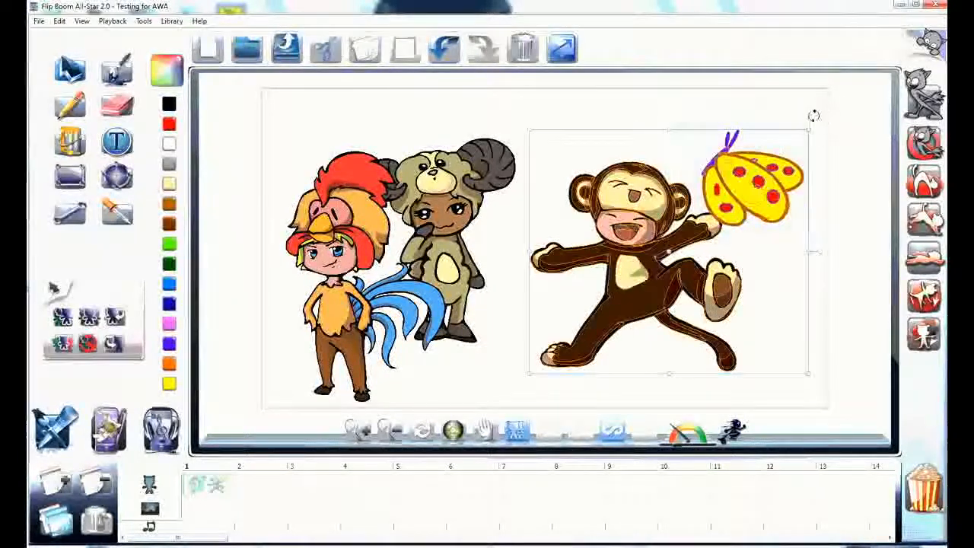
{"action": "left_click_drag", "start_coordinate": [816, 123], "coordinate": [754, 102]}
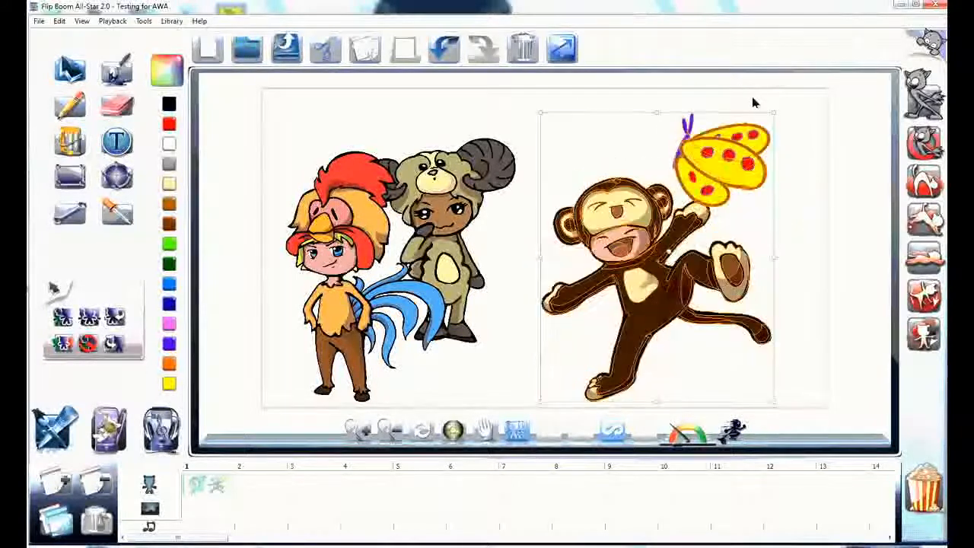
{"action": "left_click", "coordinate": [786, 127]}
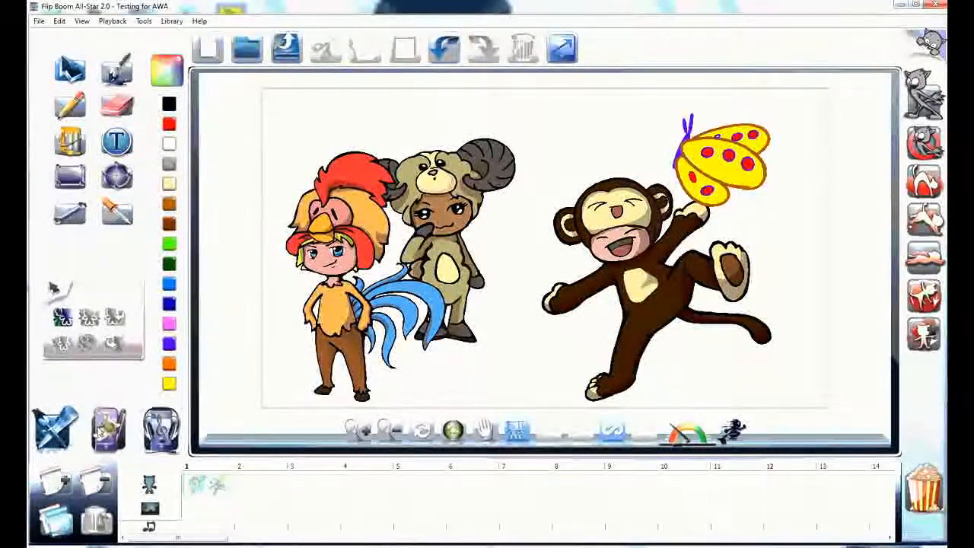
Browse the library's template categories and place the red-and-white striped fish between the ram and the monkey.
{"action": "left_click", "coordinate": [108, 440]}
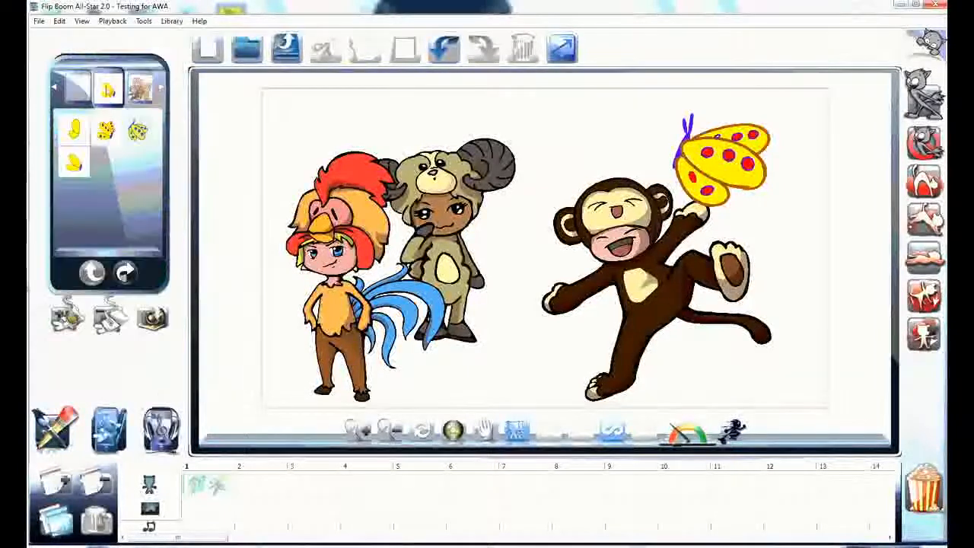
{"action": "left_click", "coordinate": [160, 90]}
{"action": "left_click", "coordinate": [160, 91]}
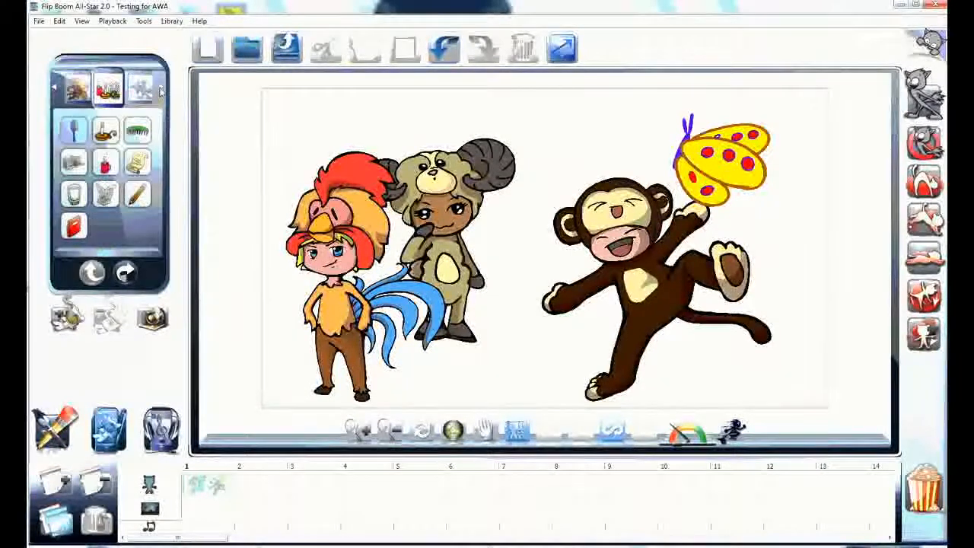
{"action": "left_click", "coordinate": [142, 93]}
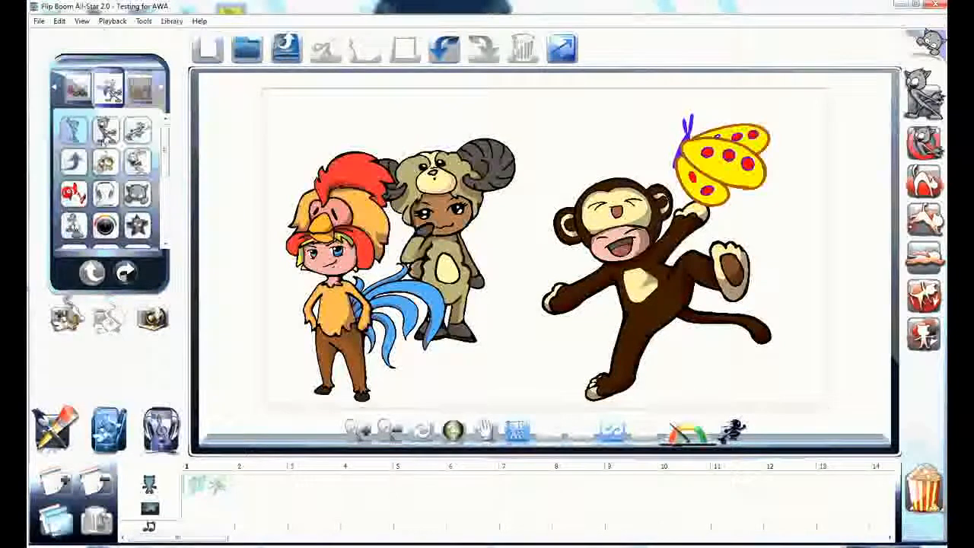
{"action": "left_click_drag", "start_coordinate": [74, 198], "coordinate": [488, 287]}
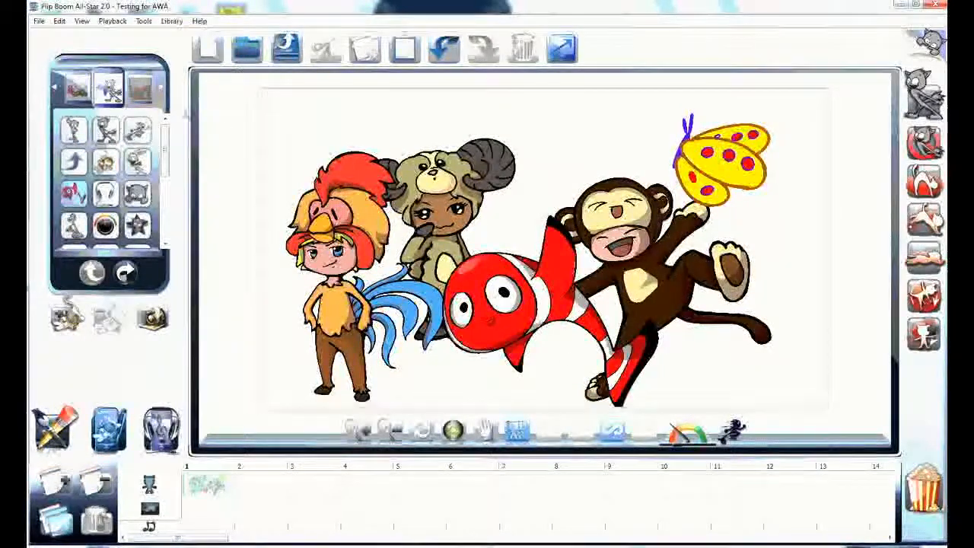
Place the office scene with desks and filing cabinets from the library's background templates on the canvas.
{"action": "left_click", "coordinate": [142, 91]}
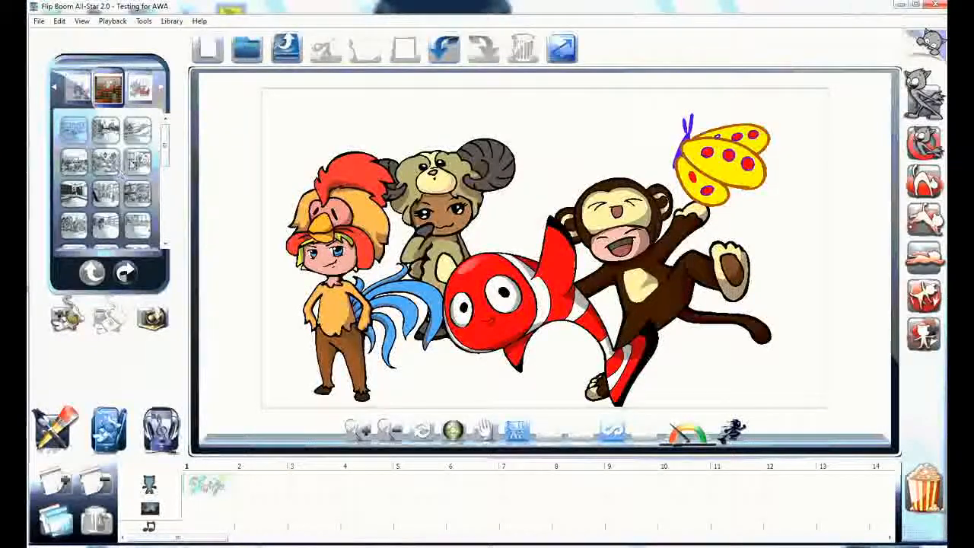
{"action": "left_click_drag", "start_coordinate": [165, 146], "coordinate": [166, 230]}
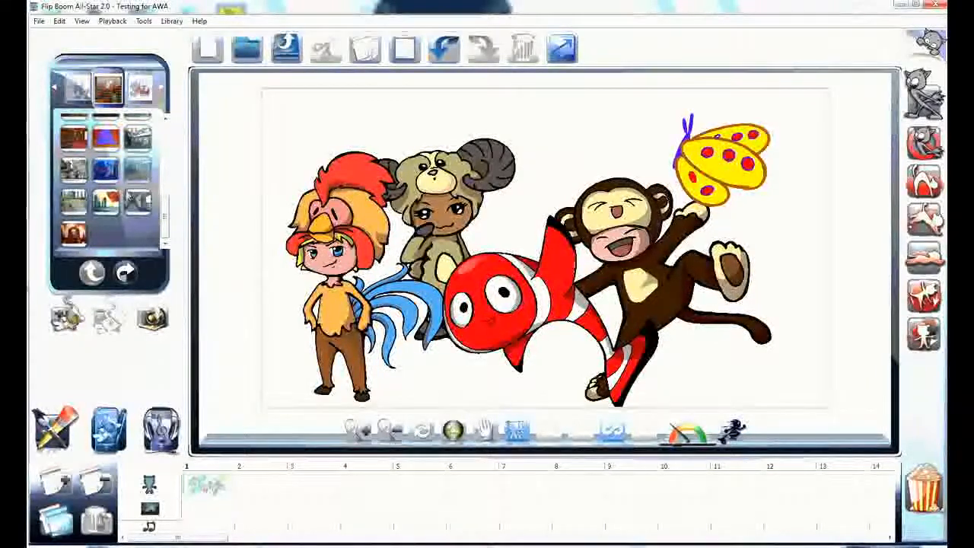
{"action": "left_click_drag", "start_coordinate": [138, 202], "coordinate": [550, 280]}
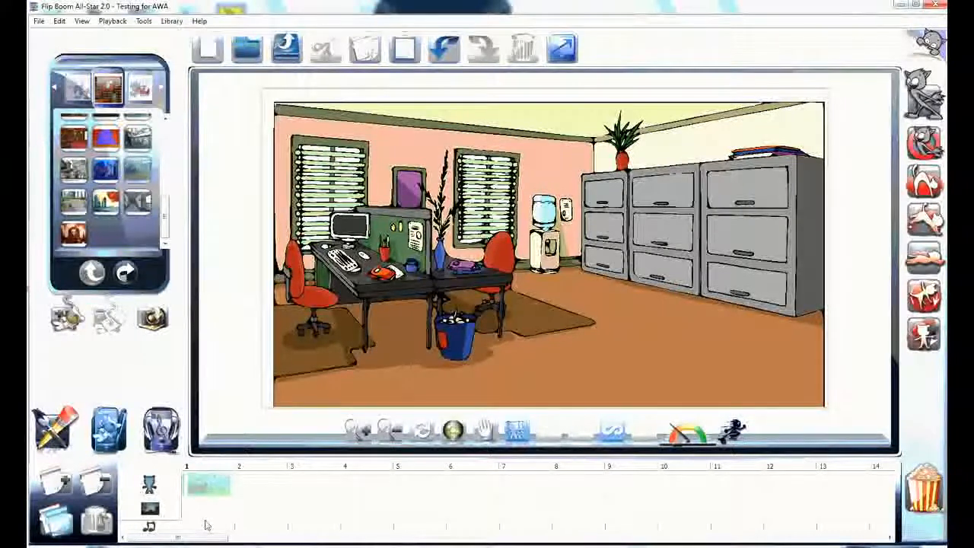
Undo the background placement, then place the office scene behind the characters and widen it past the canvas's right edge.
{"action": "key", "text": "ctrl+z"}
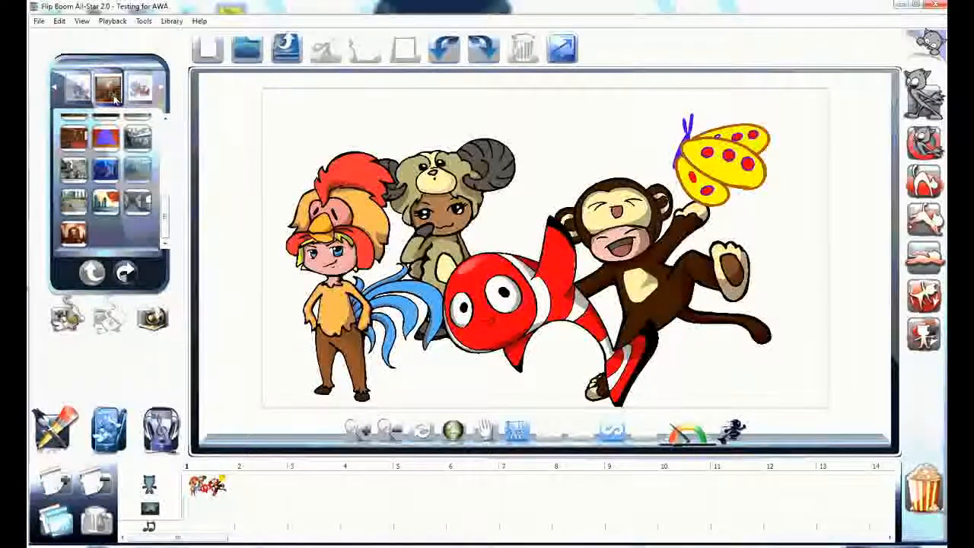
{"action": "left_click_drag", "start_coordinate": [138, 176], "coordinate": [827, 270]}
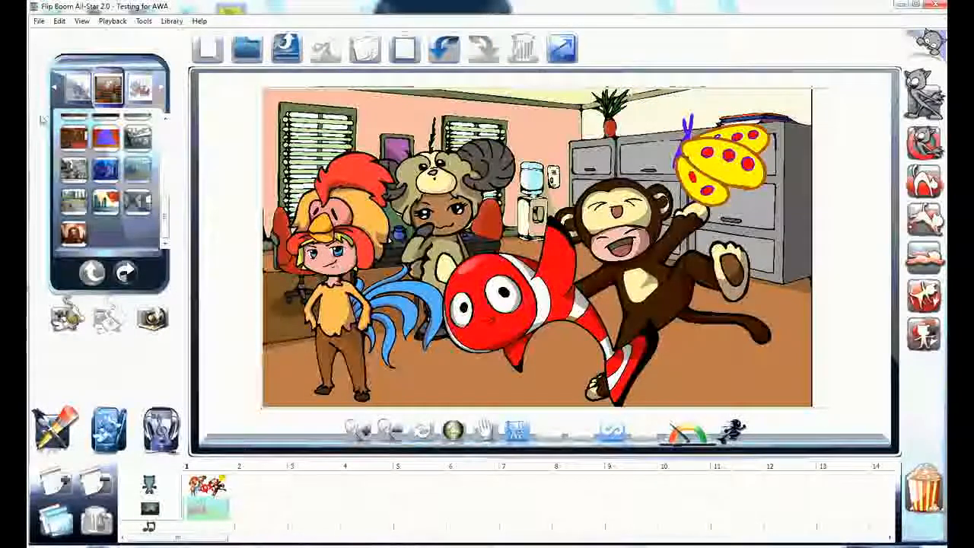
{"action": "left_click", "coordinate": [55, 428]}
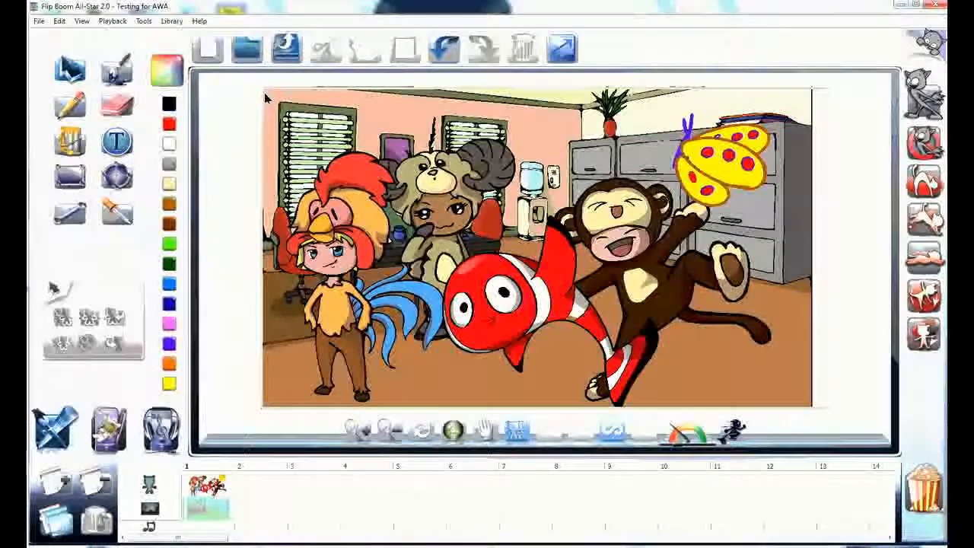
{"action": "left_click", "coordinate": [798, 103]}
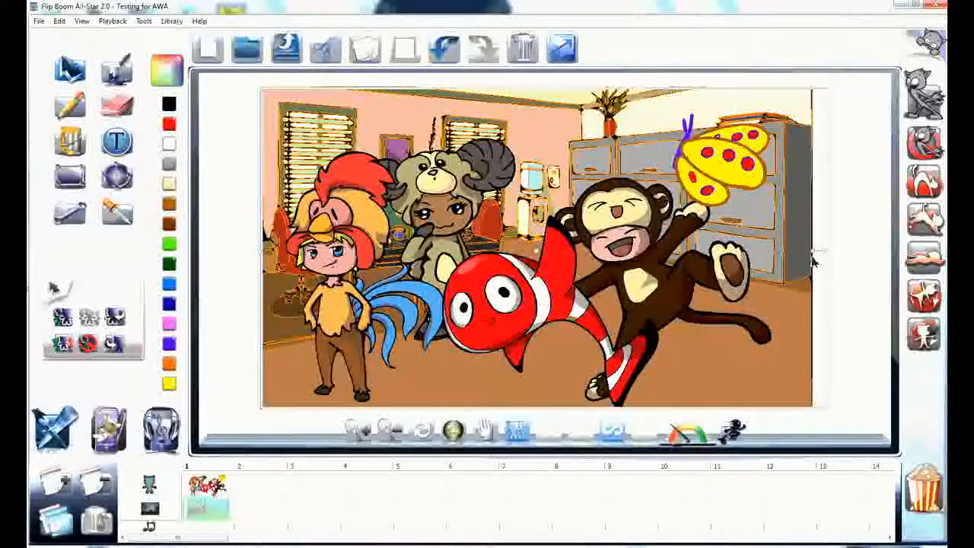
{"action": "left_click_drag", "start_coordinate": [812, 250], "coordinate": [842, 250]}
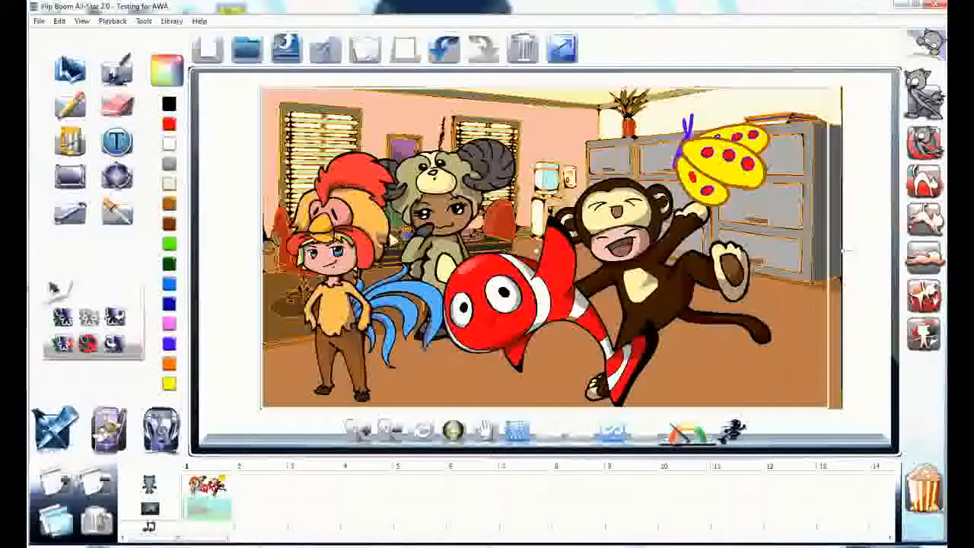
Select page 1's artwork and background cells together and duplicate them onto pages 2 and 3.
{"action": "left_click", "coordinate": [214, 489]}
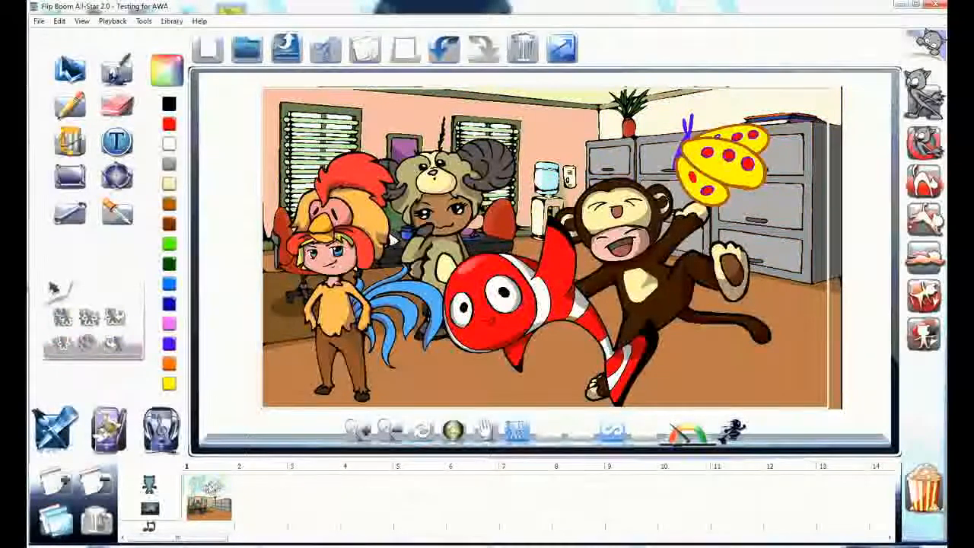
{"action": "left_click", "coordinate": [229, 516]}
{"action": "left_click", "coordinate": [226, 486]}
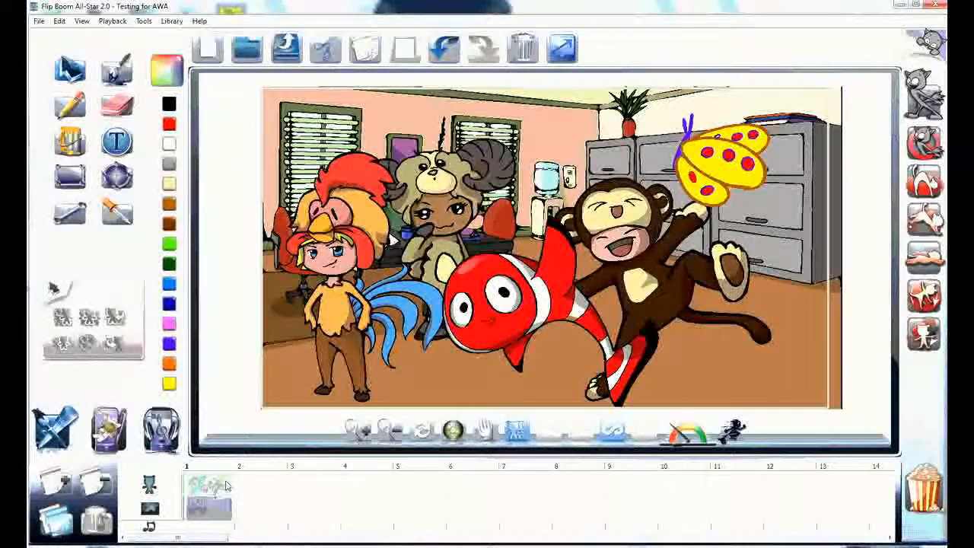
{"action": "left_click", "coordinate": [66, 525]}
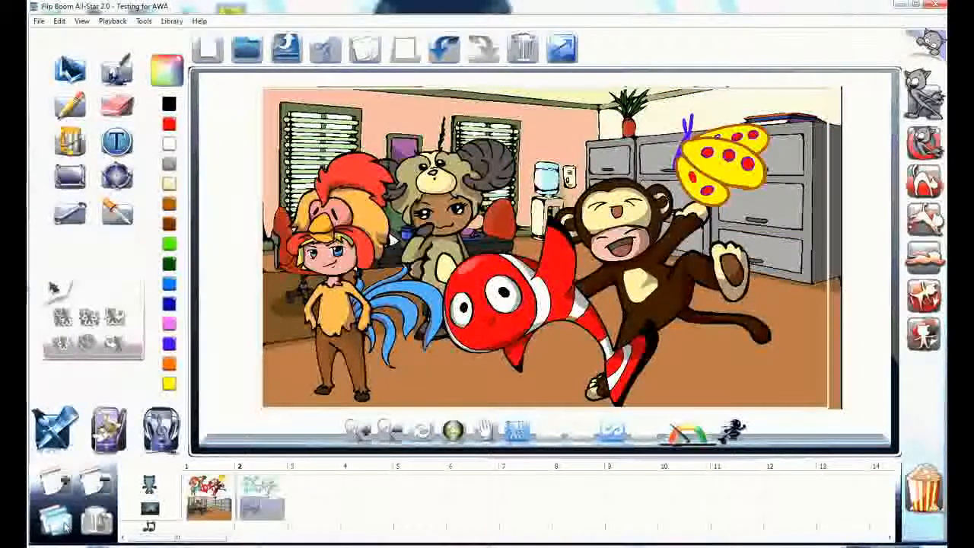
{"action": "left_click", "coordinate": [66, 525]}
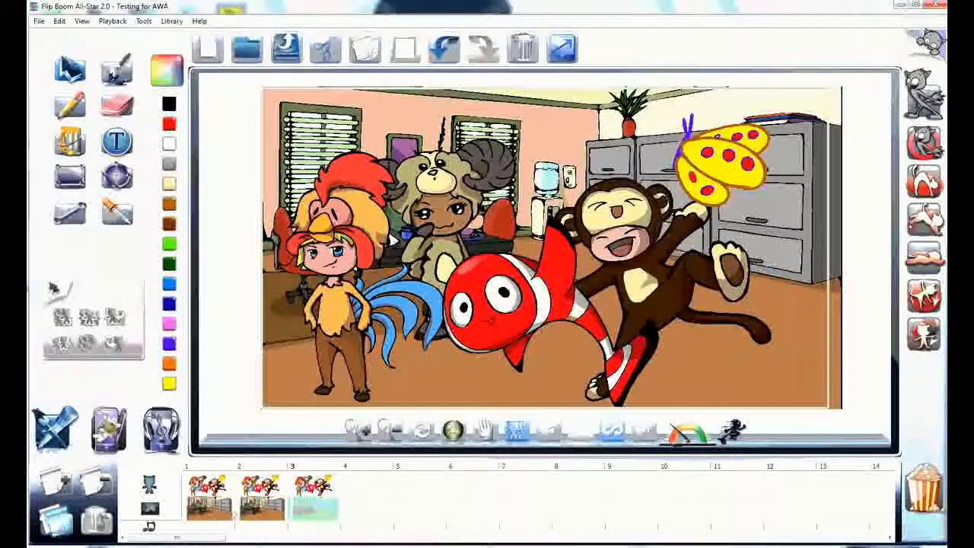
Duplicate only the office background from page 3 onto pages 4 through 9.
{"action": "left_click", "coordinate": [60, 526]}
{"action": "left_click", "coordinate": [59, 525]}
{"action": "left_click", "coordinate": [60, 526]}
{"action": "left_click", "coordinate": [56, 524]}
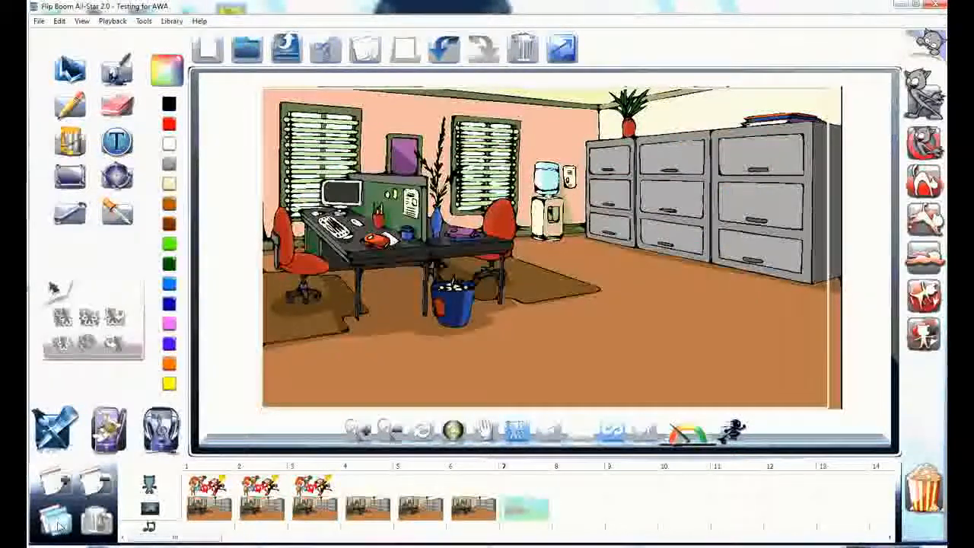
{"action": "left_click", "coordinate": [57, 524]}
{"action": "left_click", "coordinate": [57, 524]}
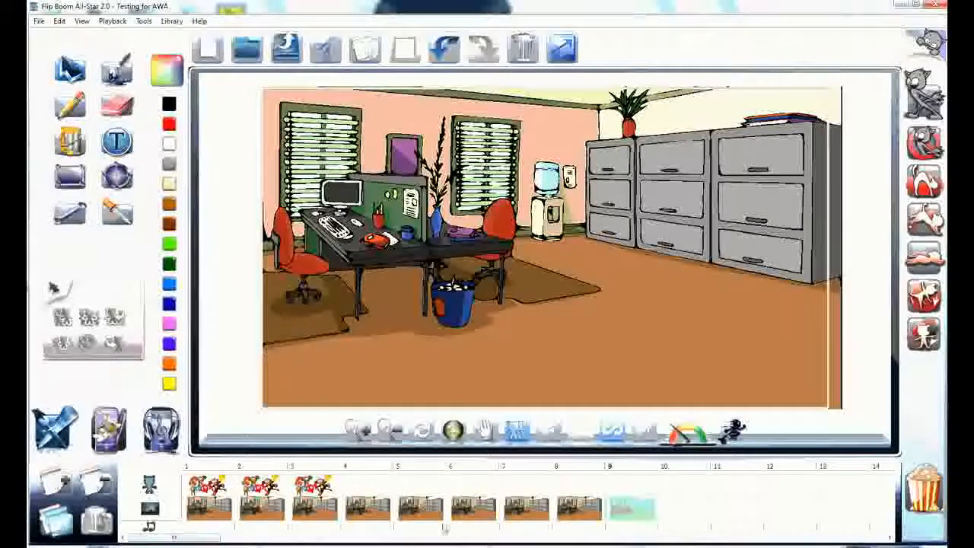
On page 3, select the fish and move it slightly left toward the ram character.
{"action": "left_click", "coordinate": [316, 457]}
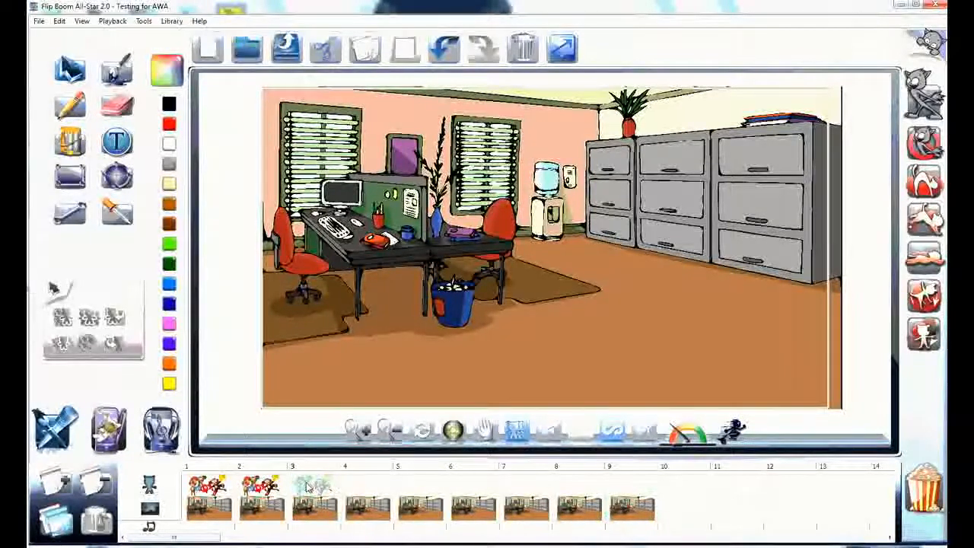
{"action": "left_click", "coordinate": [536, 319]}
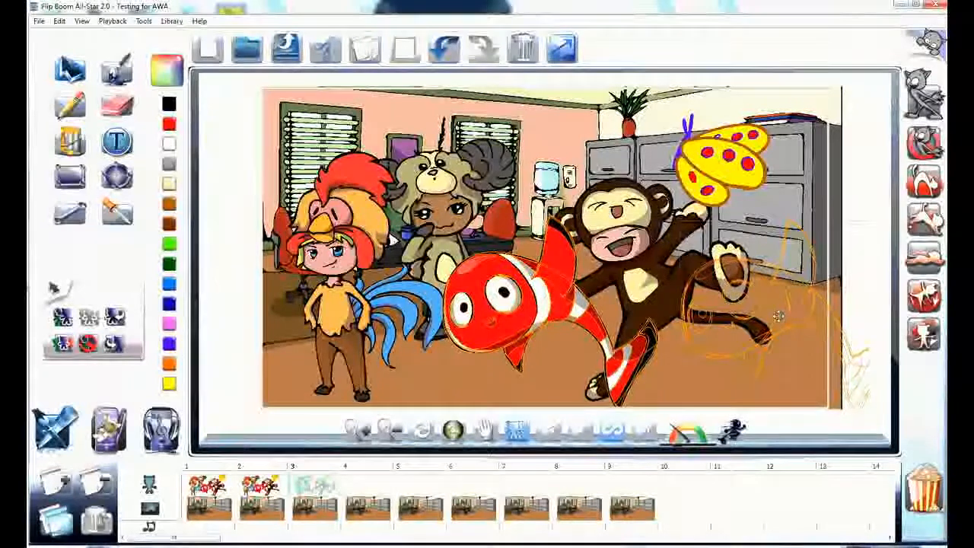
{"action": "left_click_drag", "start_coordinate": [541, 314], "coordinate": [786, 316]}
{"action": "left_click_drag", "start_coordinate": [521, 299], "coordinate": [523, 301]}
Move the fish to the canvas's right edge on page 1 and in front of the monkey on page 2.
{"action": "left_click", "coordinate": [210, 486]}
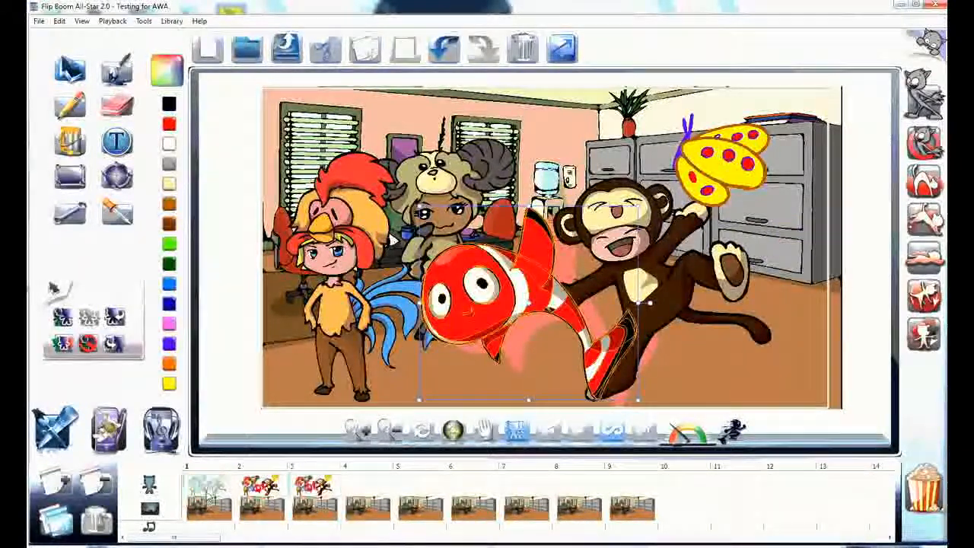
{"action": "left_click_drag", "start_coordinate": [545, 309], "coordinate": [820, 326]}
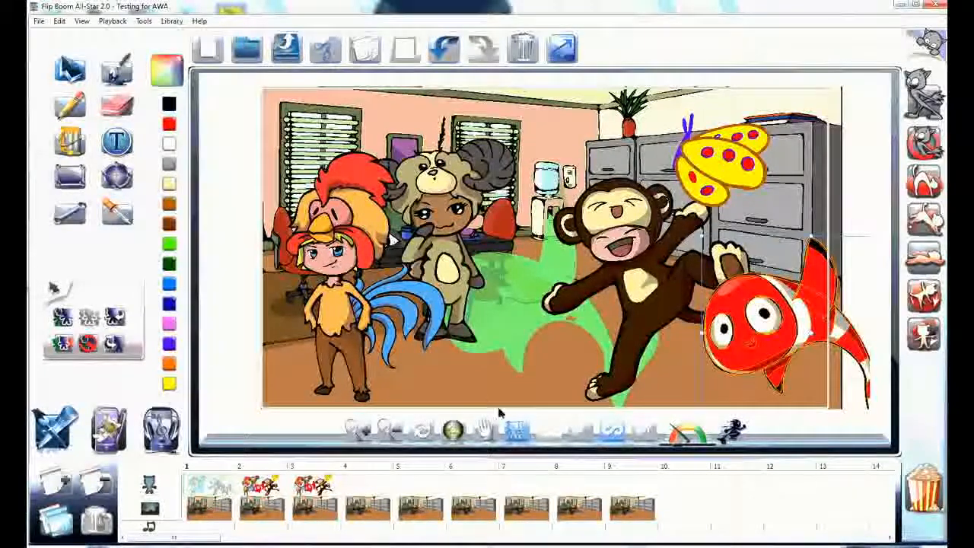
{"action": "left_click", "coordinate": [517, 433]}
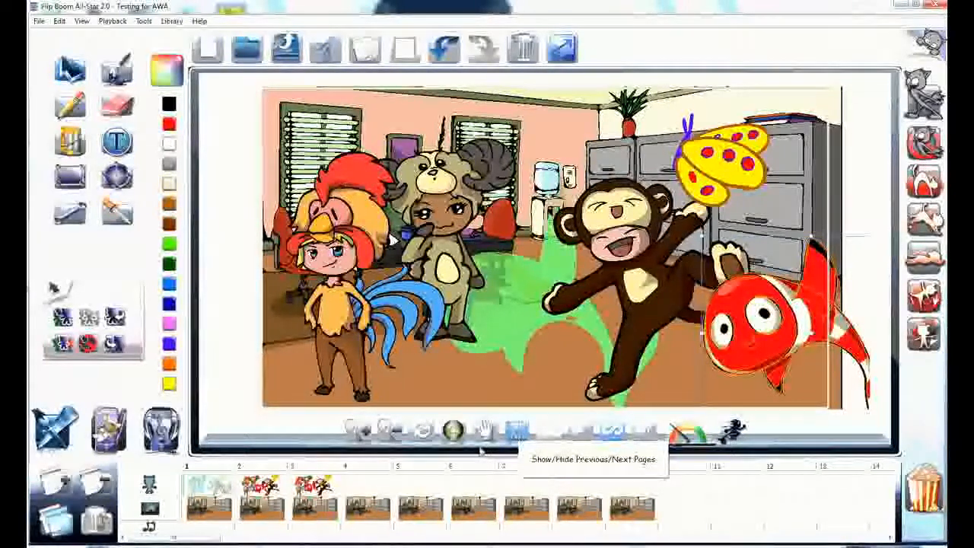
{"action": "left_click", "coordinate": [258, 490]}
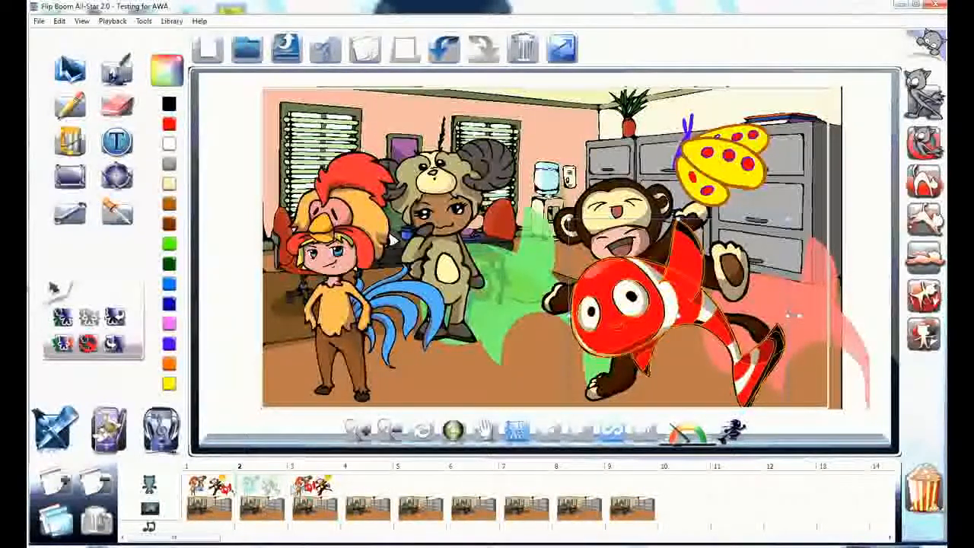
Duplicate page 3's artwork onto pages 4 and 5, moving the fish over the rooster on page 4 and partly off the left edge on page 5.
{"action": "left_click", "coordinate": [314, 486]}
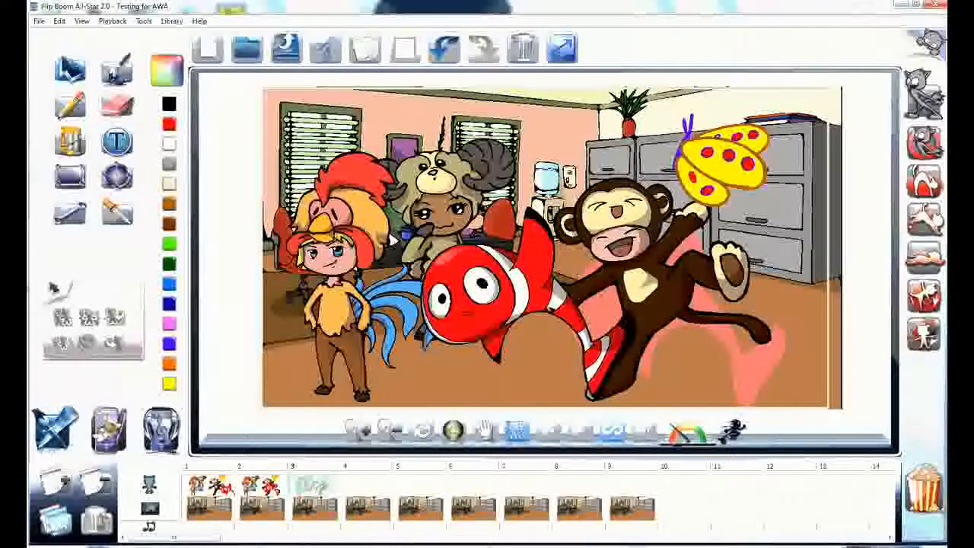
{"action": "left_click", "coordinate": [55, 525]}
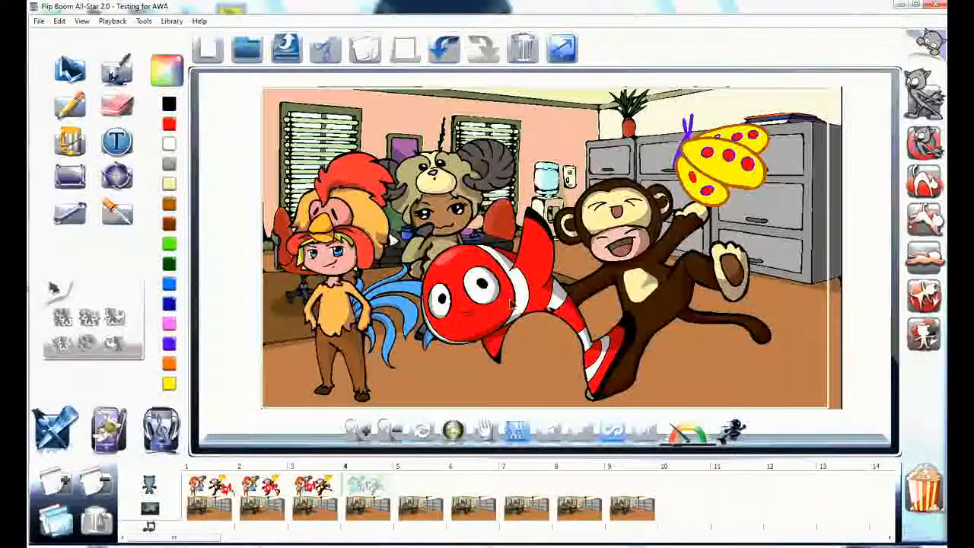
{"action": "left_click_drag", "start_coordinate": [511, 303], "coordinate": [375, 298]}
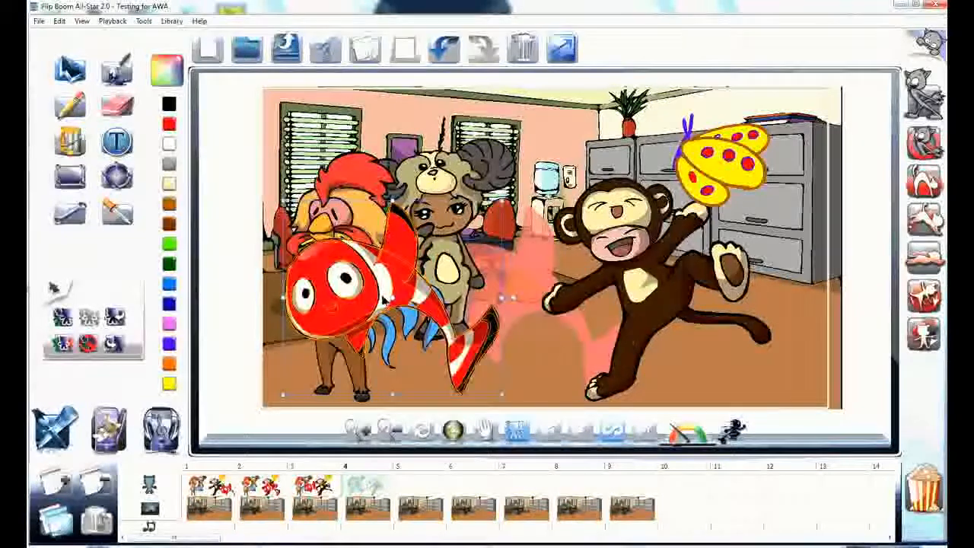
{"action": "left_click", "coordinate": [56, 525]}
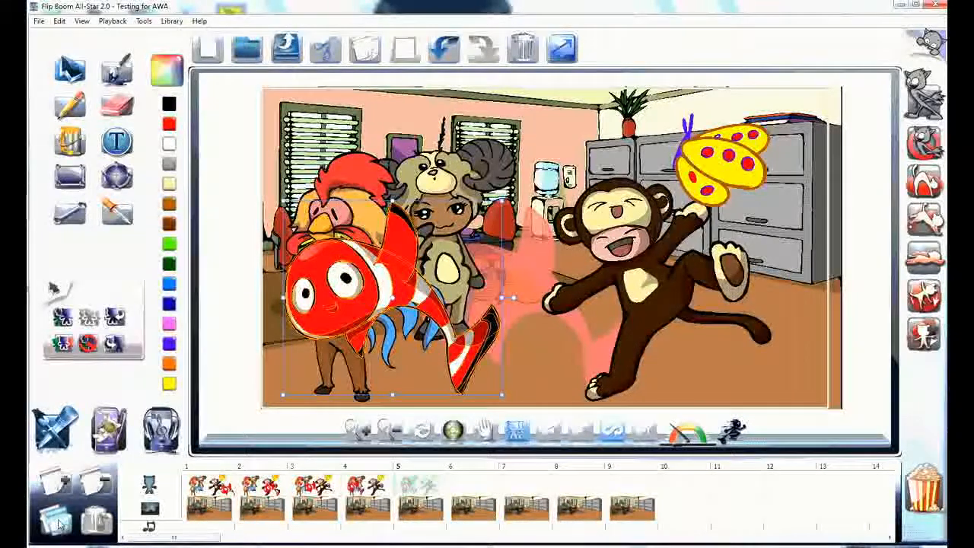
{"action": "left_click_drag", "start_coordinate": [361, 299], "coordinate": [255, 293]}
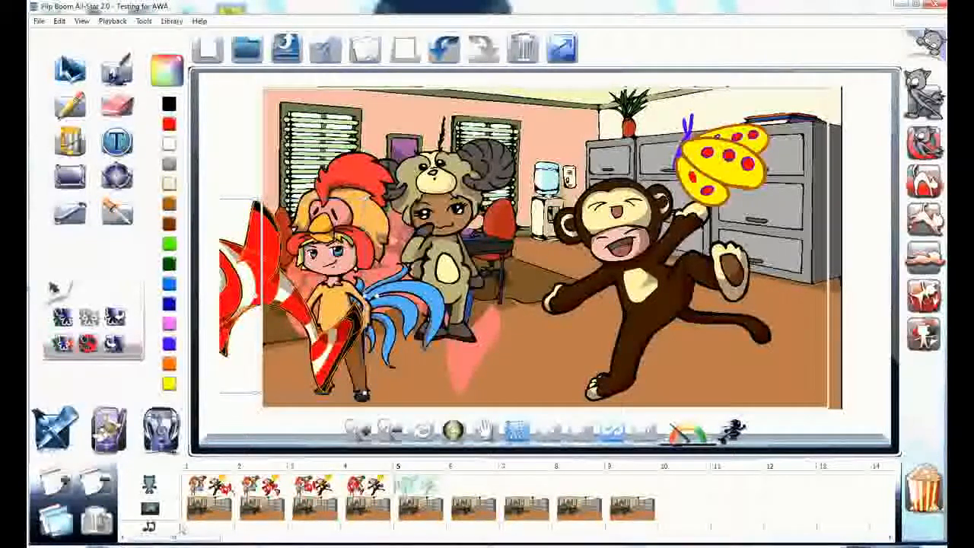
Duplicate the artwork up to page 8, taking the fish out of the scene, squashing the monkey on page 7 and stretching it on page 8.
{"action": "left_click", "coordinate": [62, 529]}
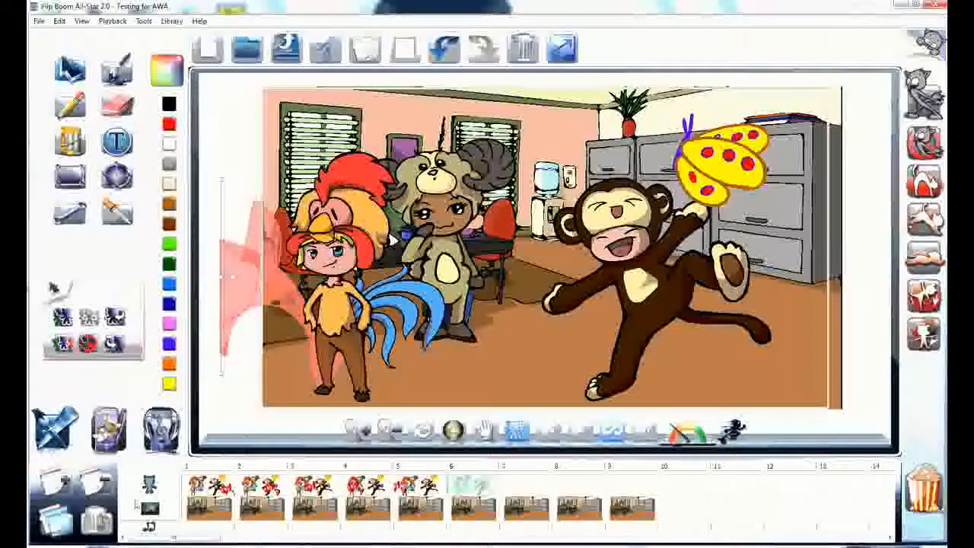
{"action": "left_click", "coordinate": [55, 524]}
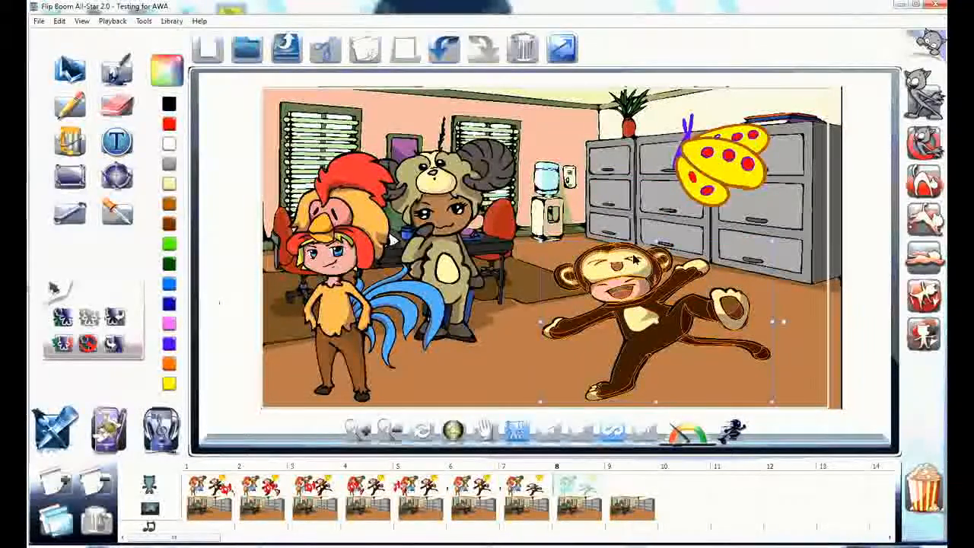
{"action": "left_click_drag", "start_coordinate": [656, 223], "coordinate": [657, 152]}
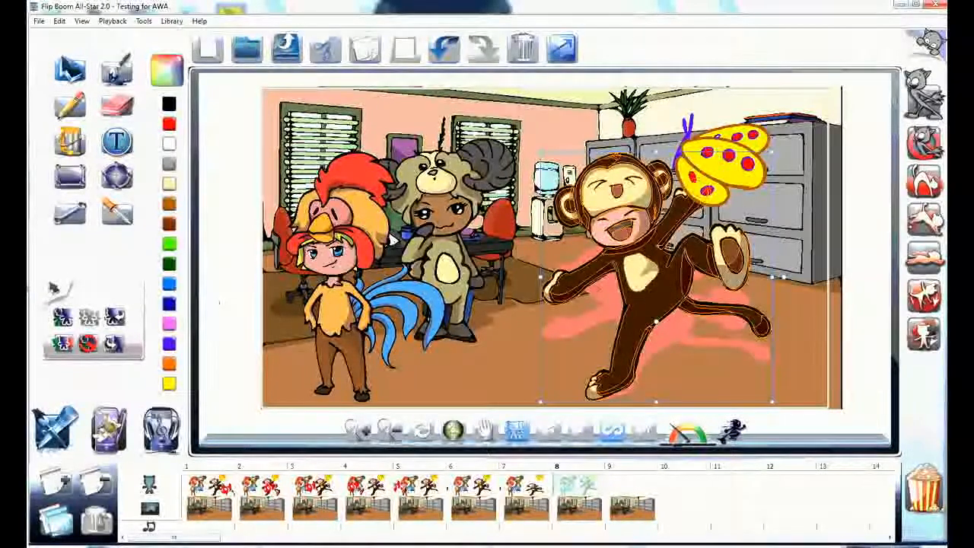
Duplicate the artwork onto page 9, rotate the monkey counterclockwise there, and select the ram character.
{"action": "left_click", "coordinate": [63, 530]}
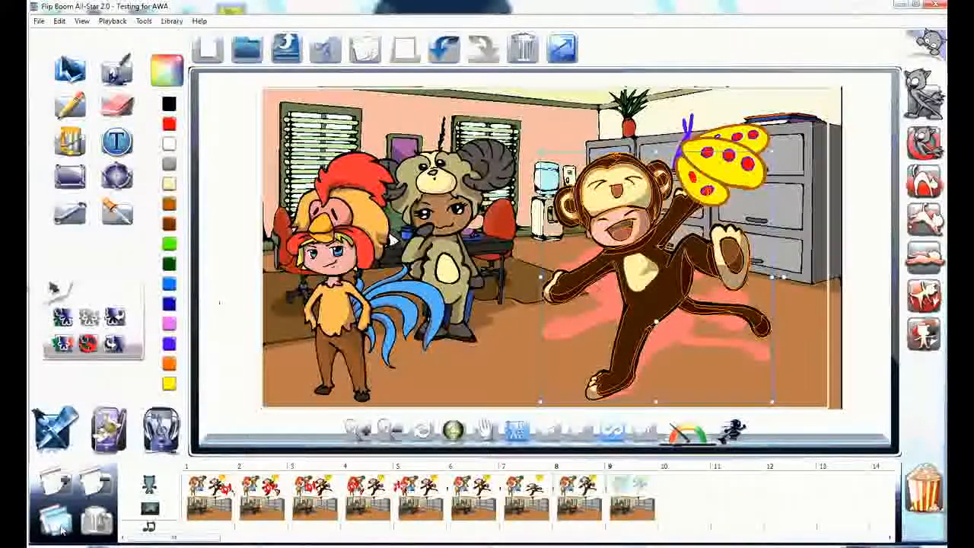
{"action": "left_click", "coordinate": [645, 202]}
{"action": "left_click_drag", "start_coordinate": [539, 142], "coordinate": [472, 254]}
{"action": "left_click", "coordinate": [471, 255]}
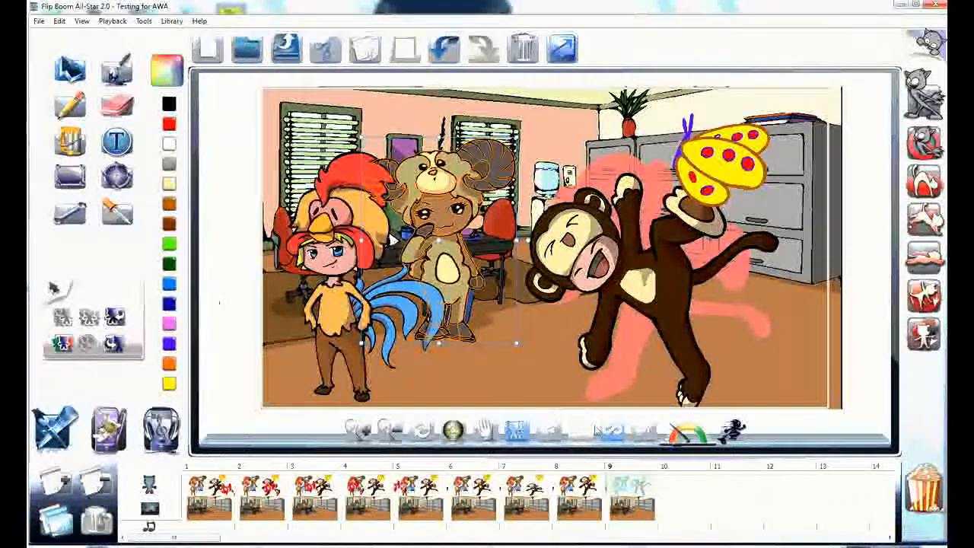
Return to page 1 and play back the animation.
{"action": "left_click", "coordinate": [552, 437]}
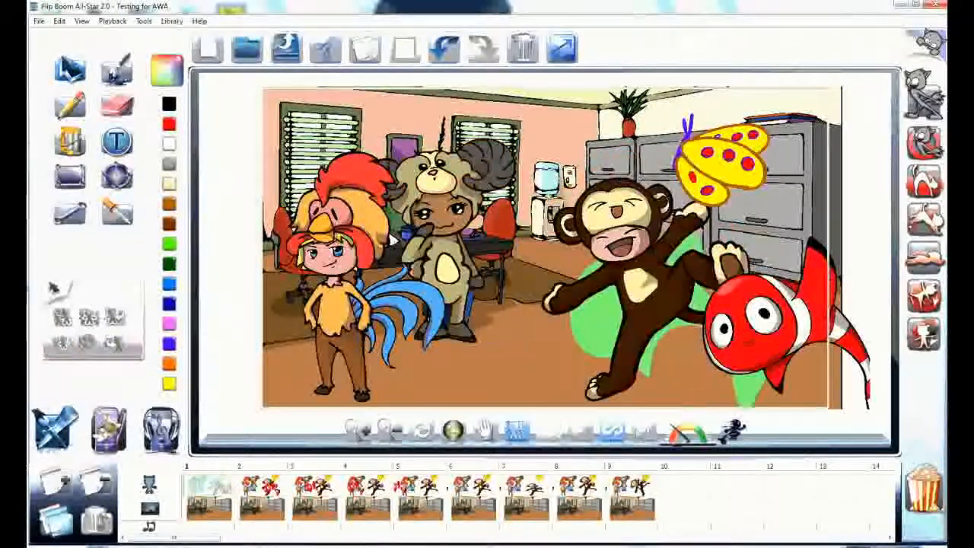
{"action": "left_click", "coordinate": [645, 434]}
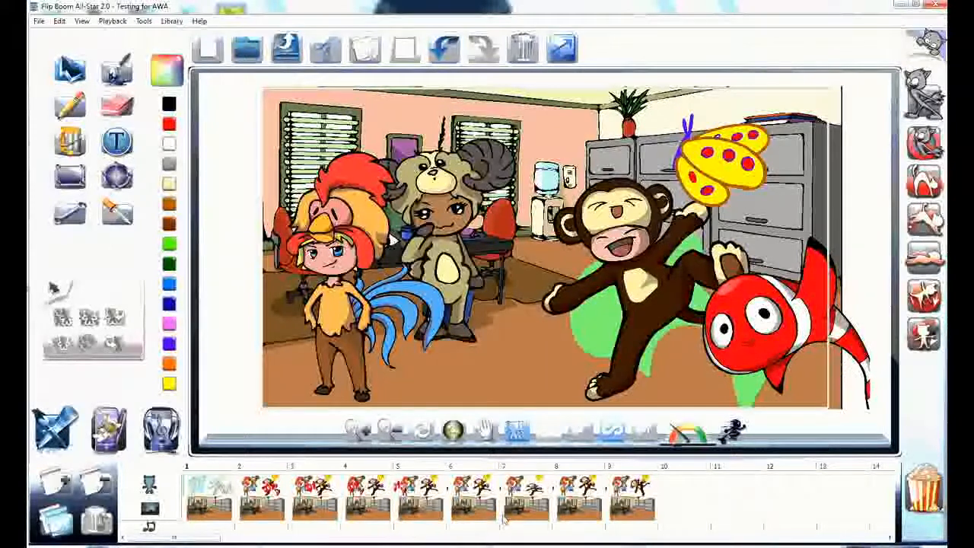
Delete page 9 and all the remaining pages so the timeline is empty.
{"action": "left_click", "coordinate": [640, 495]}
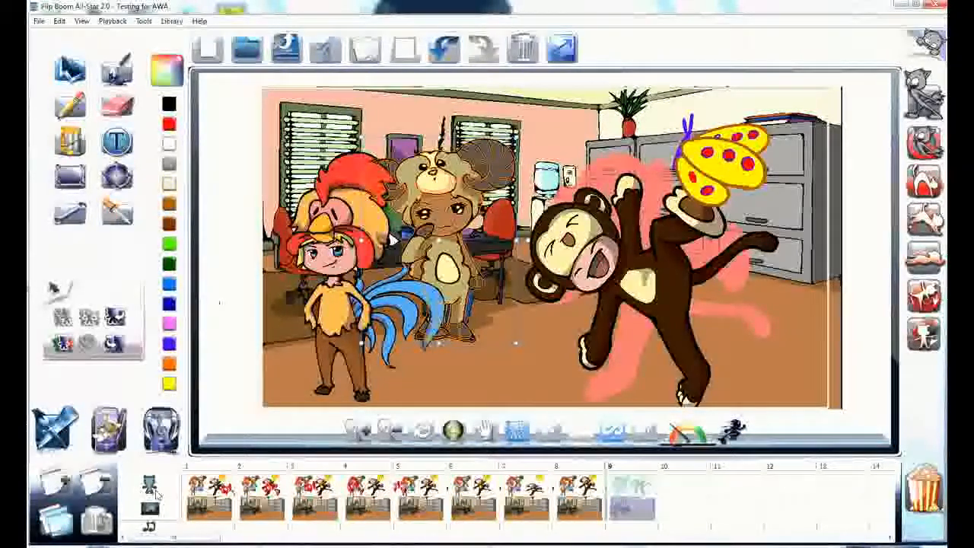
{"action": "left_click", "coordinate": [96, 485]}
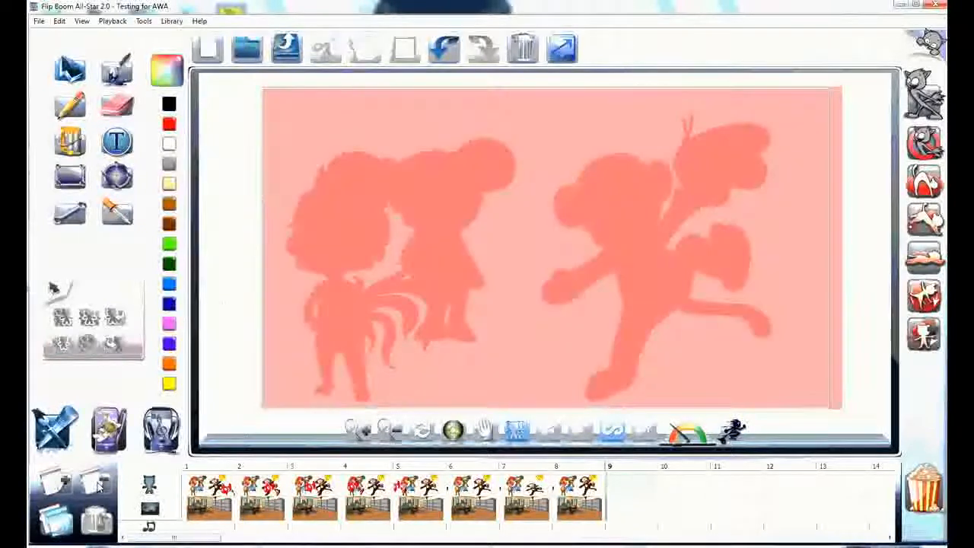
{"action": "left_click", "coordinate": [594, 514]}
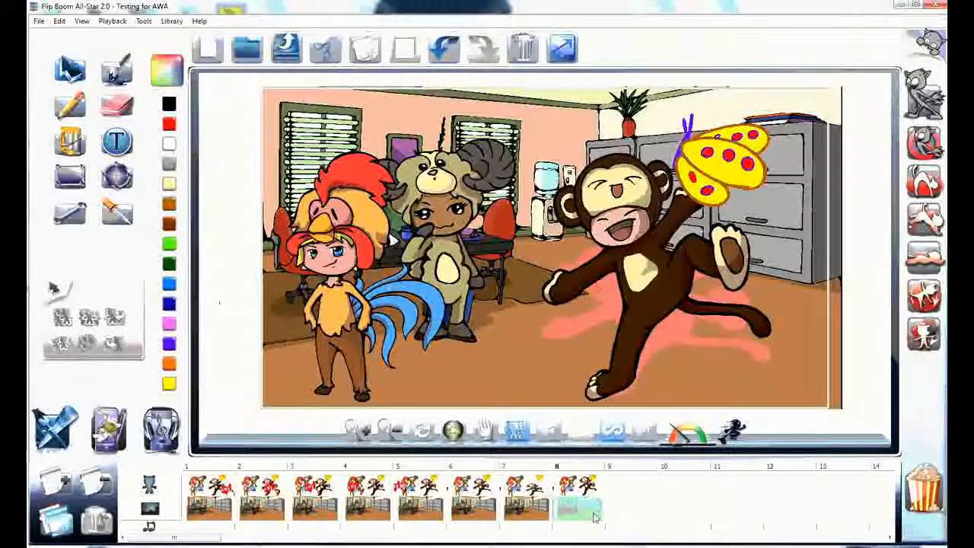
{"action": "left_click_drag", "start_coordinate": [593, 517], "coordinate": [604, 515]}
{"action": "left_click", "coordinate": [632, 515]}
{"action": "left_click_drag", "start_coordinate": [672, 506], "coordinate": [188, 478]}
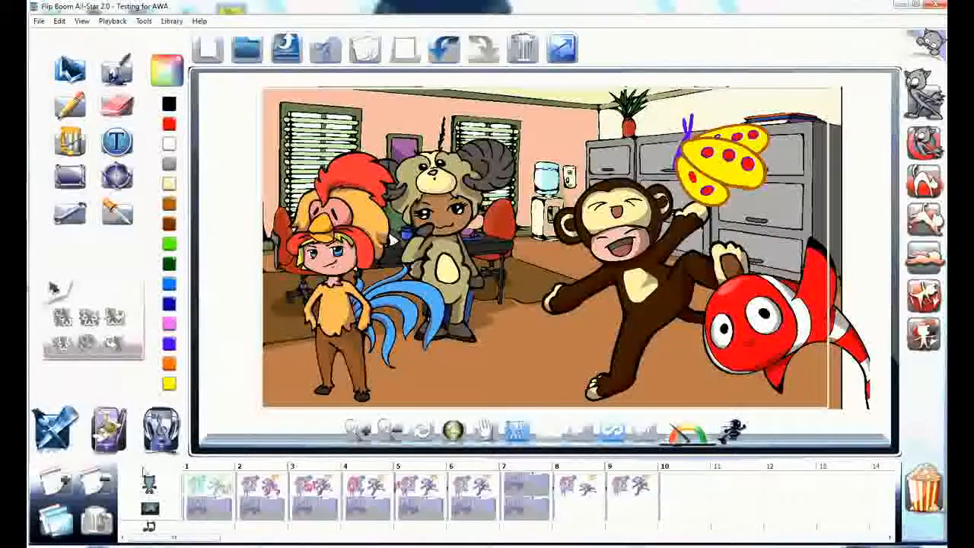
{"action": "left_click", "coordinate": [95, 484]}
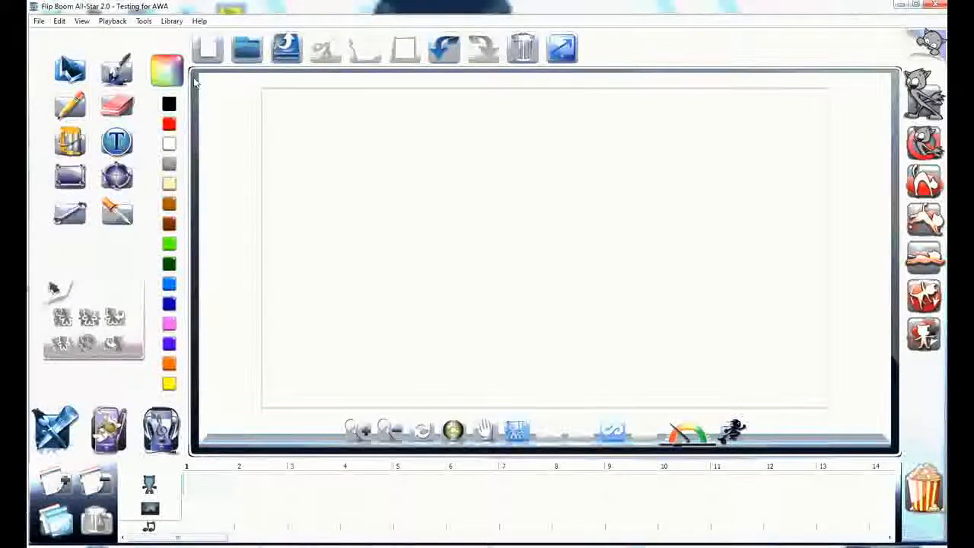
Set up the brush with a minimum size of 14, a maximum size of 18 and the dark brown colour.
{"action": "left_click", "coordinate": [125, 70]}
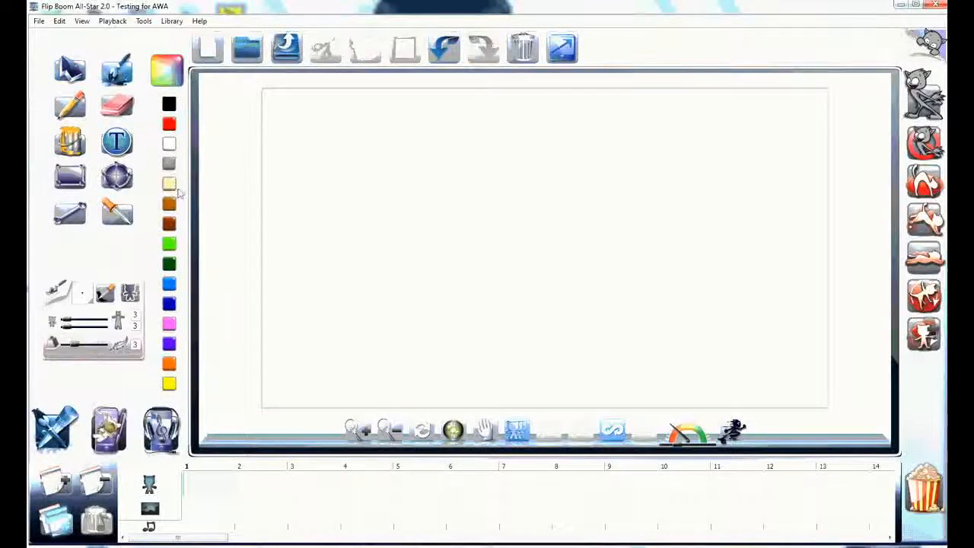
{"action": "left_click", "coordinate": [72, 322]}
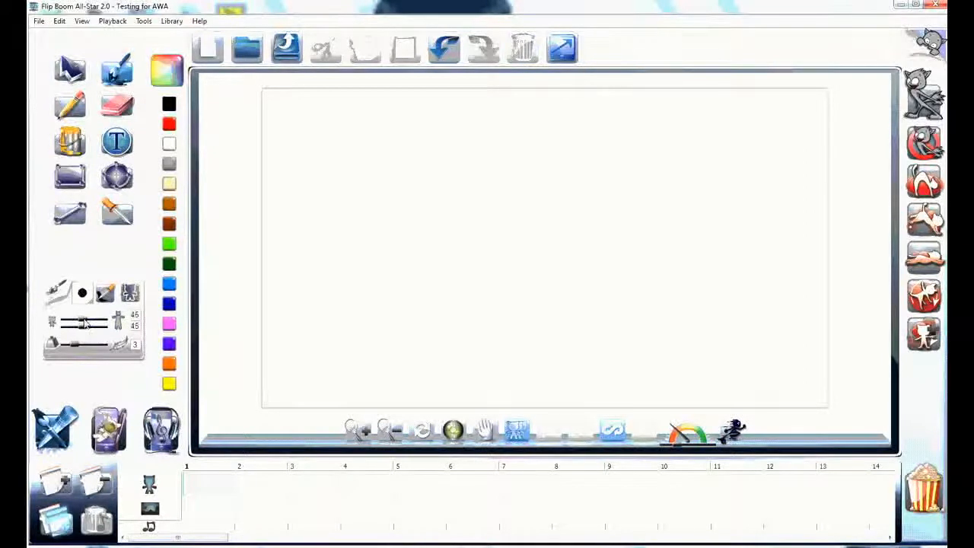
{"action": "left_click_drag", "start_coordinate": [86, 325], "coordinate": [68, 325]}
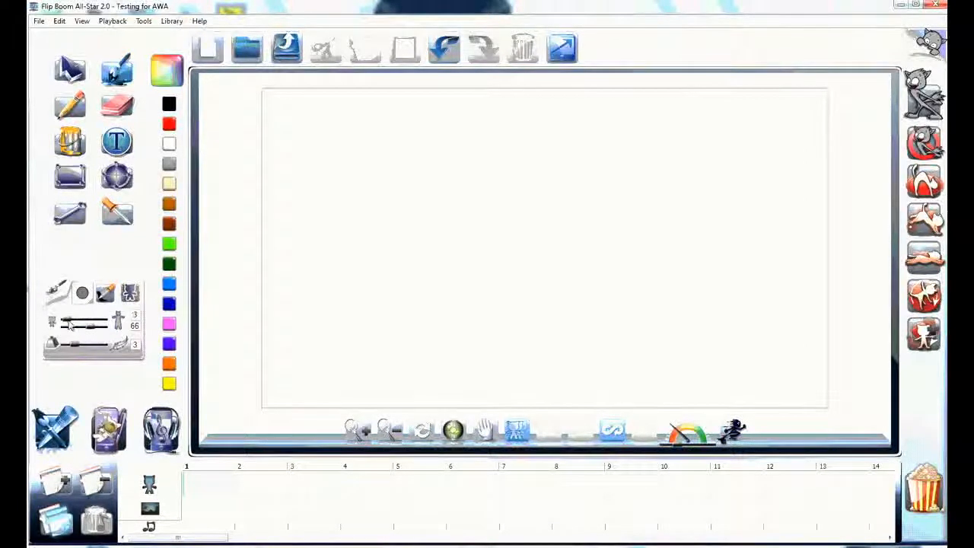
{"action": "left_click_drag", "start_coordinate": [68, 320], "coordinate": [68, 323]}
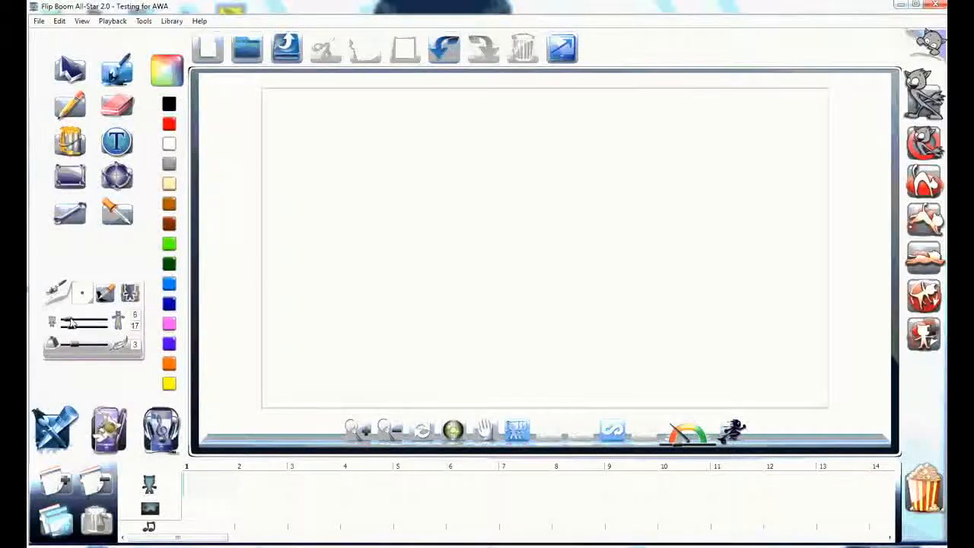
{"action": "left_click_drag", "start_coordinate": [76, 330], "coordinate": [77, 323]}
{"action": "double_click", "coordinate": [169, 225]}
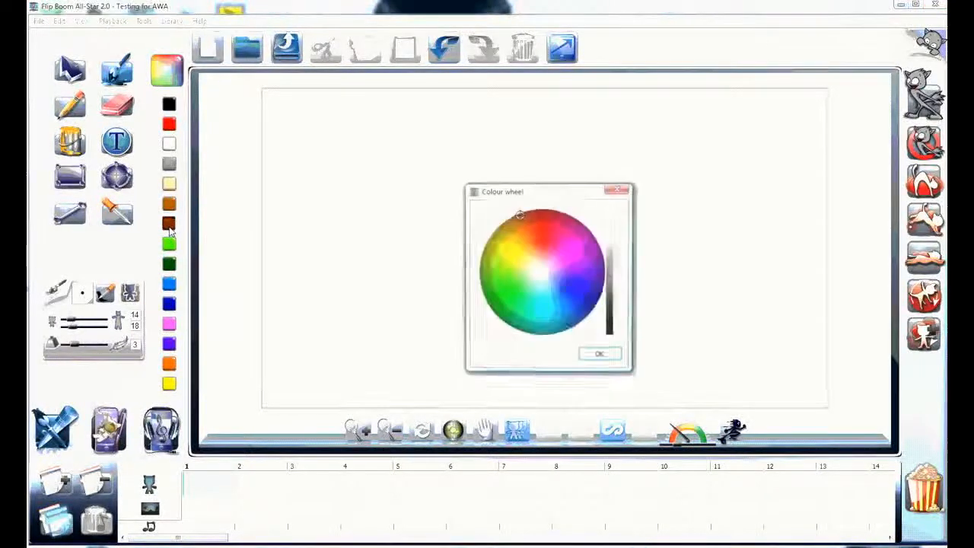
{"action": "left_click", "coordinate": [600, 357]}
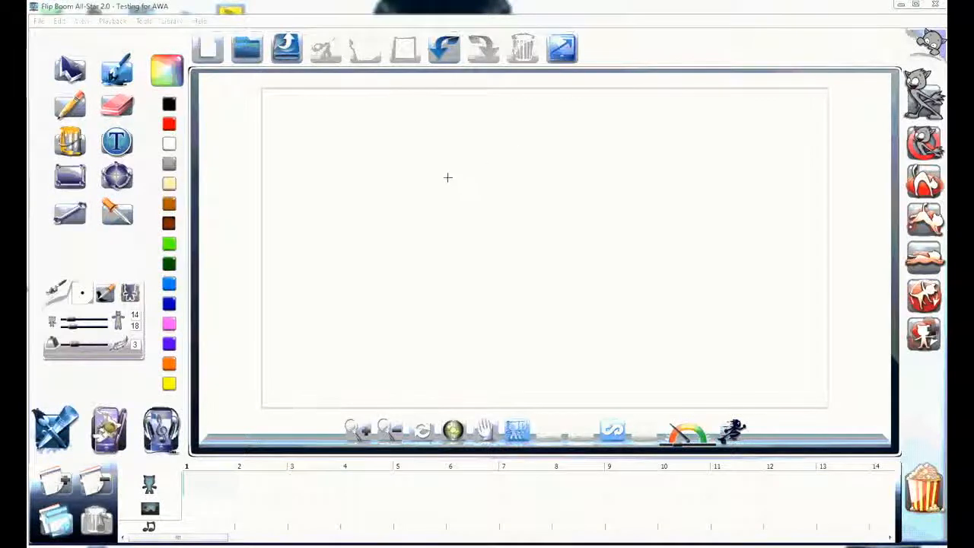
Draw the hair outline of a head in dark brown, including the hairline, the sideburns and the top of the ear.
{"action": "mouse_move", "coordinate": [560, 152]}
{"action": "left_mouse_down"}
{"action": "mouse_move", "coordinate": [518, 131]}
{"action": "mouse_move", "coordinate": [465, 152]}
{"action": "mouse_move", "coordinate": [453, 226]}
{"action": "left_mouse_up"}
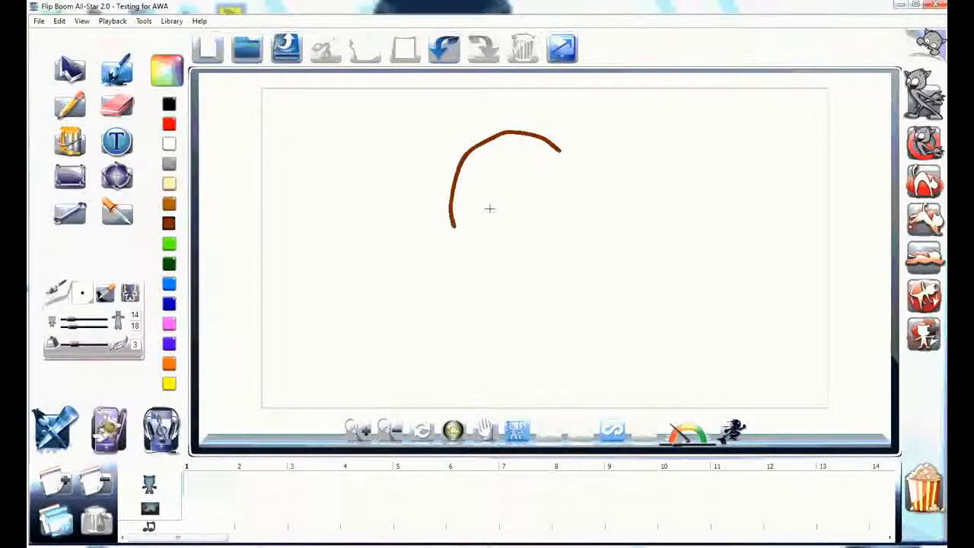
{"action": "mouse_move", "coordinate": [561, 151]}
{"action": "left_mouse_down"}
{"action": "mouse_move", "coordinate": [583, 163]}
{"action": "mouse_move", "coordinate": [591, 195]}
{"action": "mouse_move", "coordinate": [485, 199]}
{"action": "mouse_move", "coordinate": [474, 240]}
{"action": "mouse_move", "coordinate": [457, 230]}
{"action": "mouse_move", "coordinate": [455, 262]}
{"action": "left_mouse_up"}
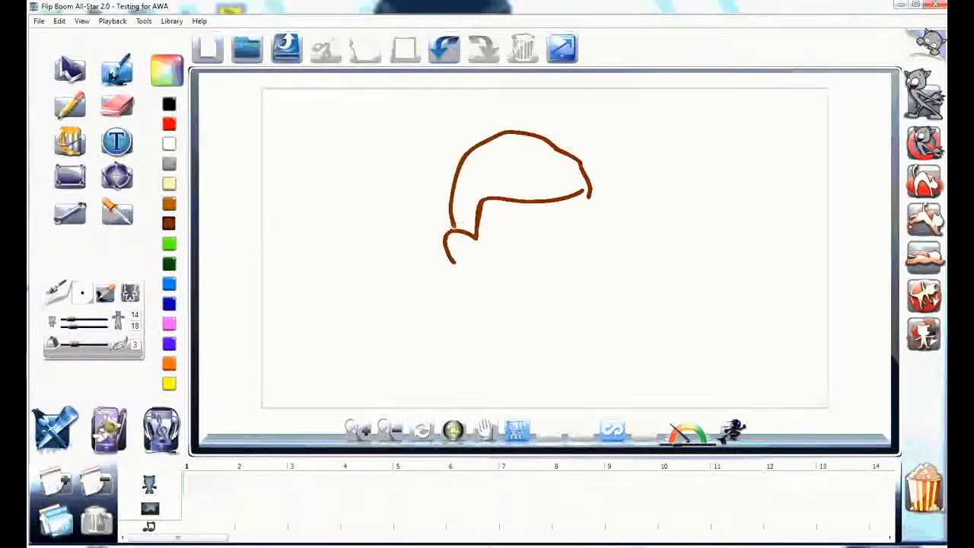
{"action": "left_click_drag", "start_coordinate": [587, 192], "coordinate": [590, 217]}
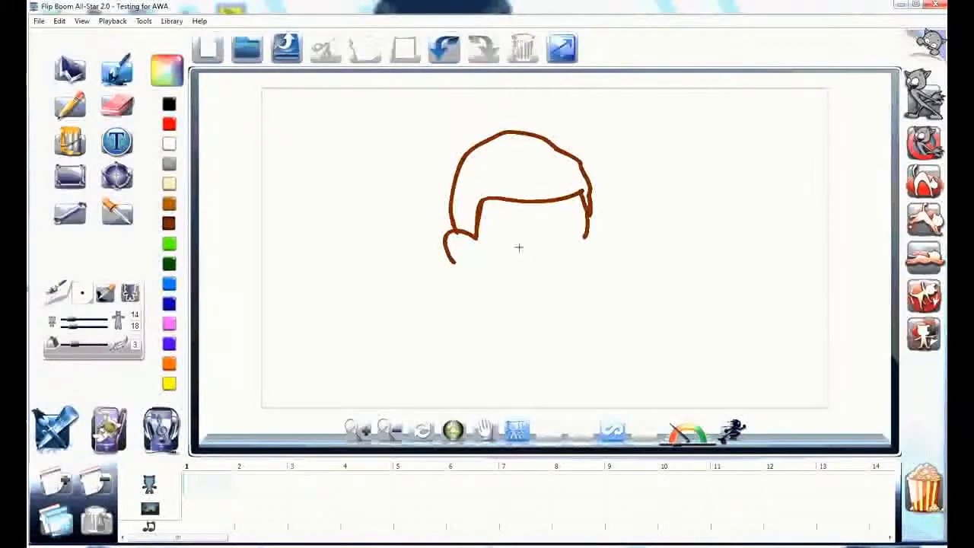
Draw the eyebrows, eyes and nose below the hairline in dark brown.
{"action": "mouse_move", "coordinate": [496, 245]}
{"action": "left_mouse_down"}
{"action": "mouse_move", "coordinate": [576, 239]}
{"action": "mouse_move", "coordinate": [564, 248]}
{"action": "mouse_move", "coordinate": [590, 238]}
{"action": "mouse_move", "coordinate": [564, 248]}
{"action": "left_mouse_up"}
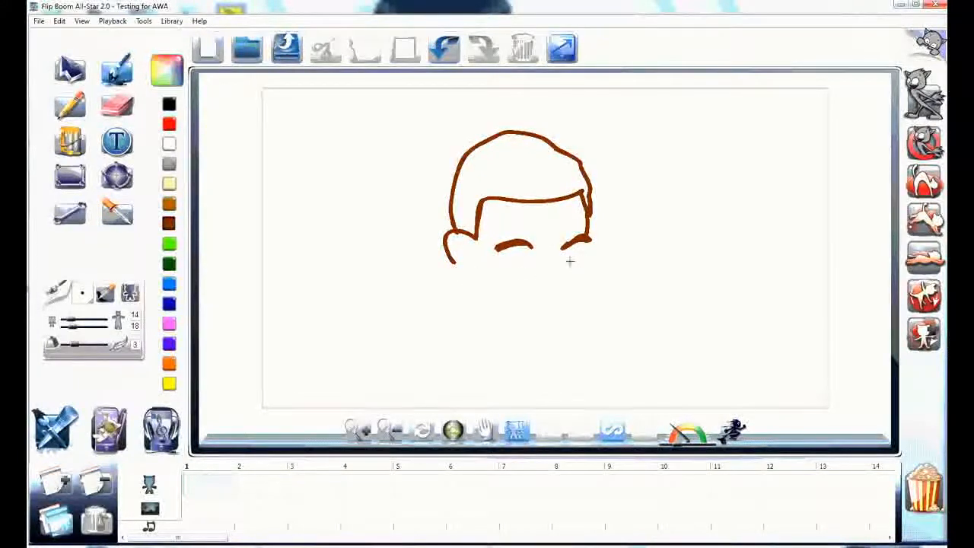
{"action": "mouse_move", "coordinate": [504, 270]}
{"action": "left_mouse_down"}
{"action": "mouse_move", "coordinate": [531, 269]}
{"action": "mouse_move", "coordinate": [525, 258]}
{"action": "mouse_move", "coordinate": [532, 270]}
{"action": "left_mouse_up"}
{"action": "left_click", "coordinate": [588, 260]}
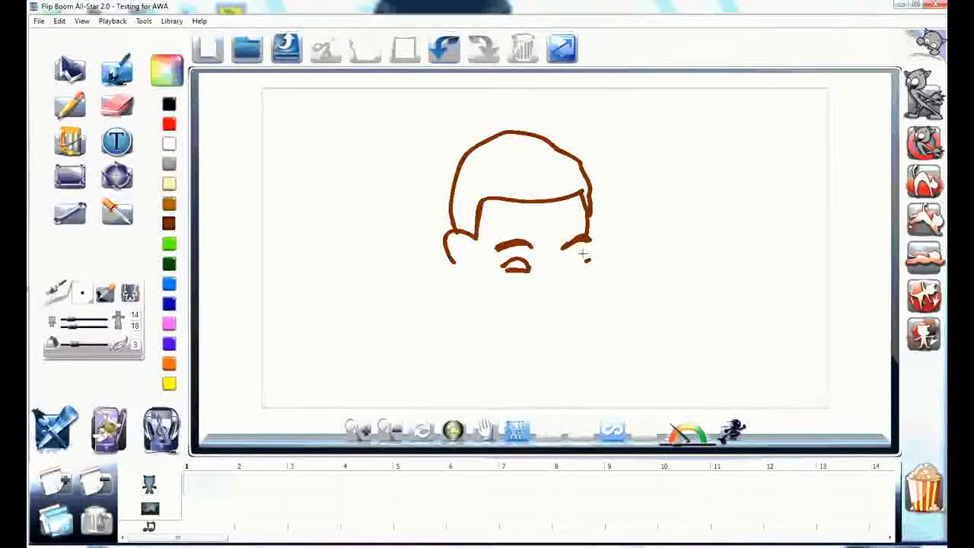
{"action": "left_click_drag", "start_coordinate": [586, 250], "coordinate": [568, 266]}
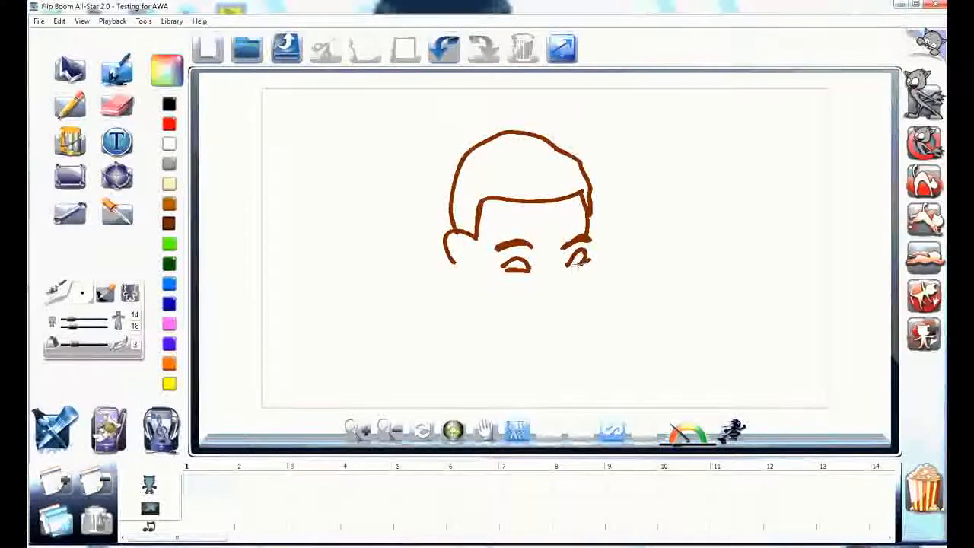
{"action": "mouse_move", "coordinate": [503, 265]}
{"action": "left_mouse_down"}
{"action": "mouse_move", "coordinate": [556, 261]}
{"action": "mouse_move", "coordinate": [565, 290]}
{"action": "mouse_move", "coordinate": [528, 291]}
{"action": "mouse_move", "coordinate": [563, 292]}
{"action": "left_mouse_up"}
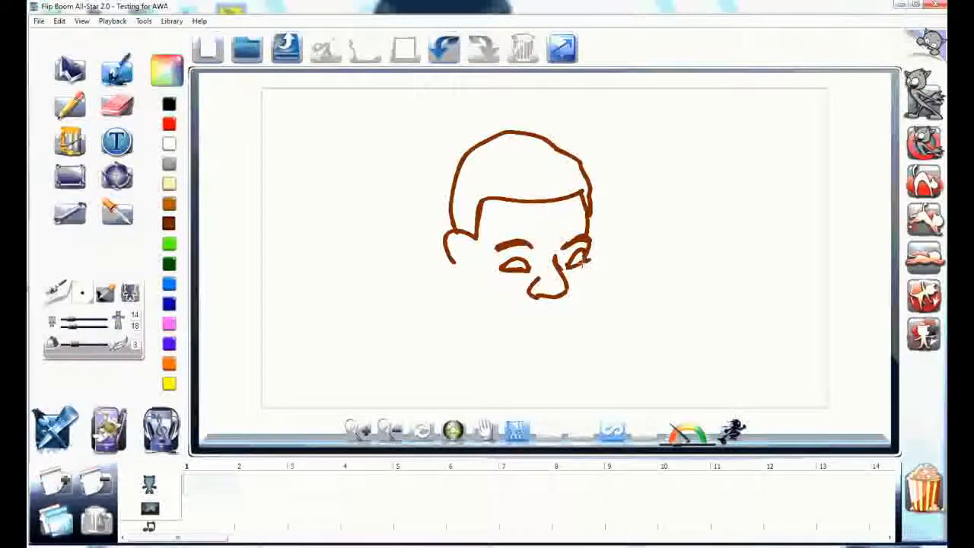
Complete the jaw, mouth and ear in dark brown, and paint the pupils and eyebrows black.
{"action": "mouse_move", "coordinate": [587, 268]}
{"action": "left_mouse_down"}
{"action": "mouse_move", "coordinate": [567, 322]}
{"action": "mouse_move", "coordinate": [548, 310]}
{"action": "mouse_move", "coordinate": [568, 319]}
{"action": "mouse_move", "coordinate": [551, 334]}
{"action": "mouse_move", "coordinate": [531, 329]}
{"action": "mouse_move", "coordinate": [558, 349]}
{"action": "mouse_move", "coordinate": [537, 355]}
{"action": "mouse_move", "coordinate": [480, 314]}
{"action": "mouse_move", "coordinate": [473, 281]}
{"action": "left_mouse_up"}
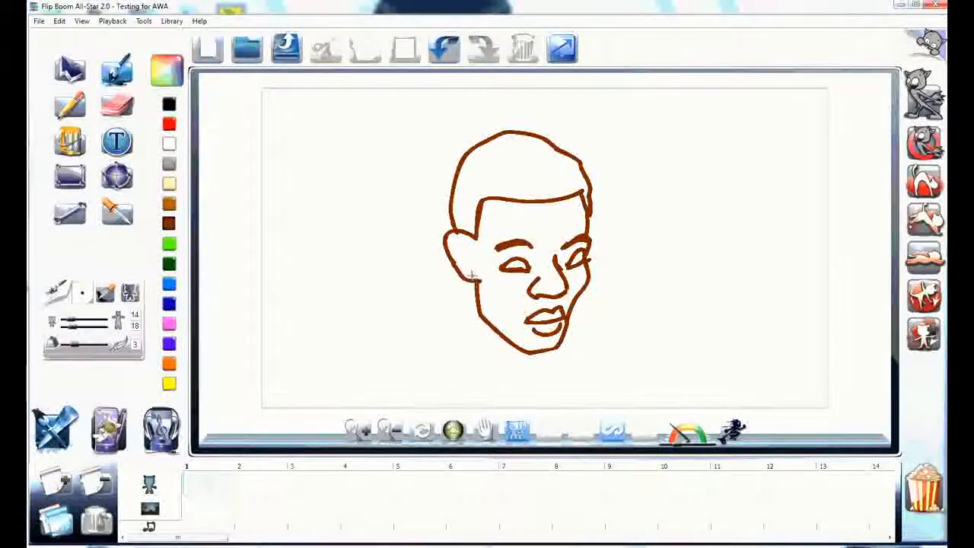
{"action": "left_click_drag", "start_coordinate": [453, 238], "coordinate": [472, 249]}
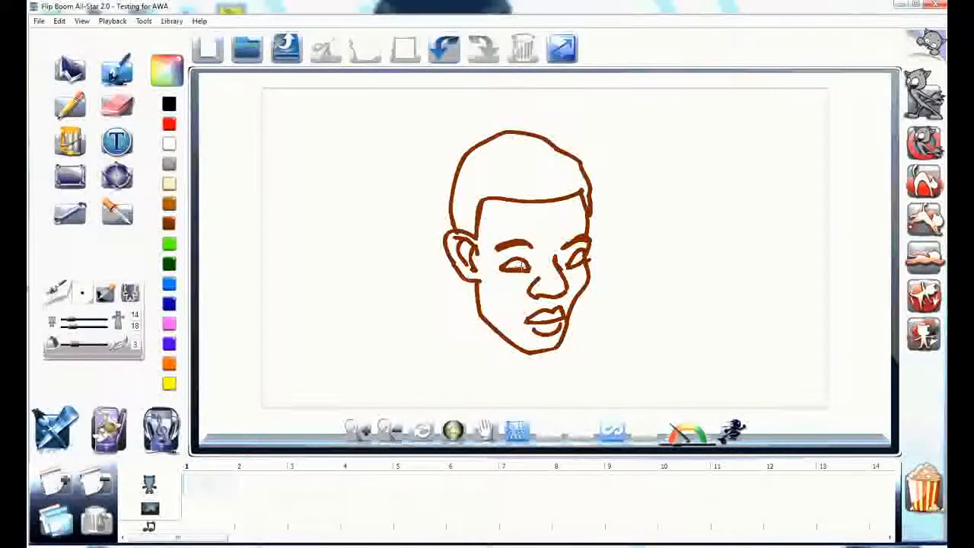
{"action": "mouse_move", "coordinate": [523, 265]}
{"action": "left_mouse_down"}
{"action": "mouse_move", "coordinate": [581, 262]}
{"action": "mouse_move", "coordinate": [591, 239]}
{"action": "left_mouse_up"}
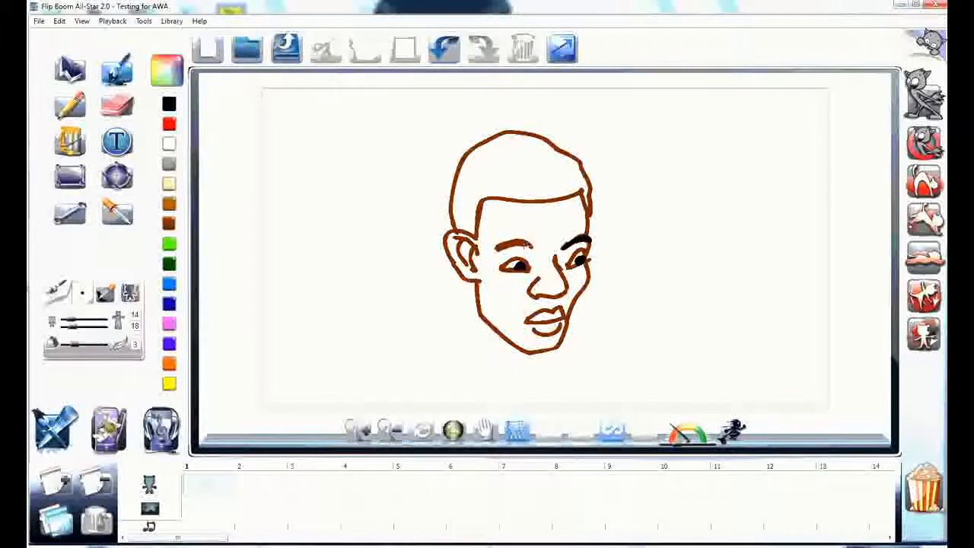
{"action": "left_click_drag", "start_coordinate": [531, 246], "coordinate": [505, 245]}
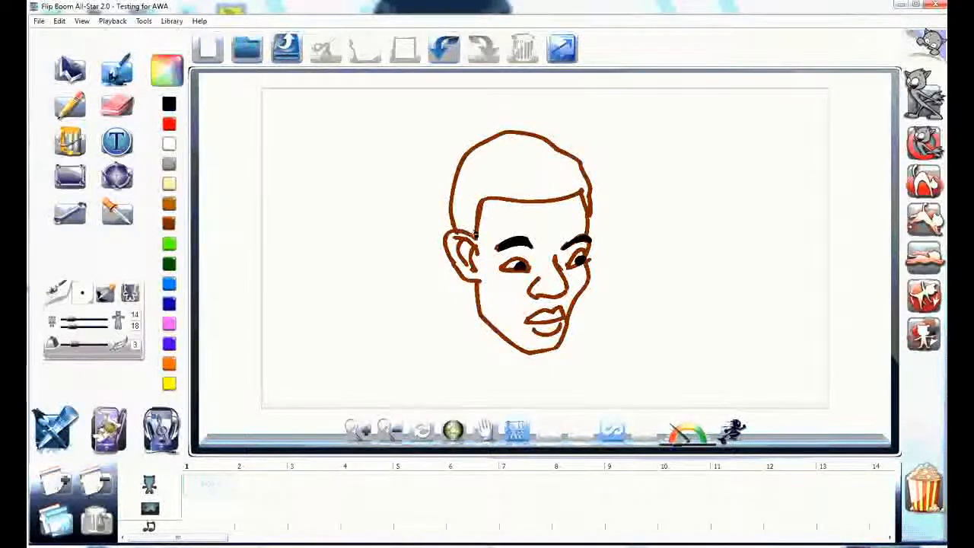
Fill the hair area and its outline strokes with black using the Paint tool.
{"action": "left_click", "coordinate": [70, 137]}
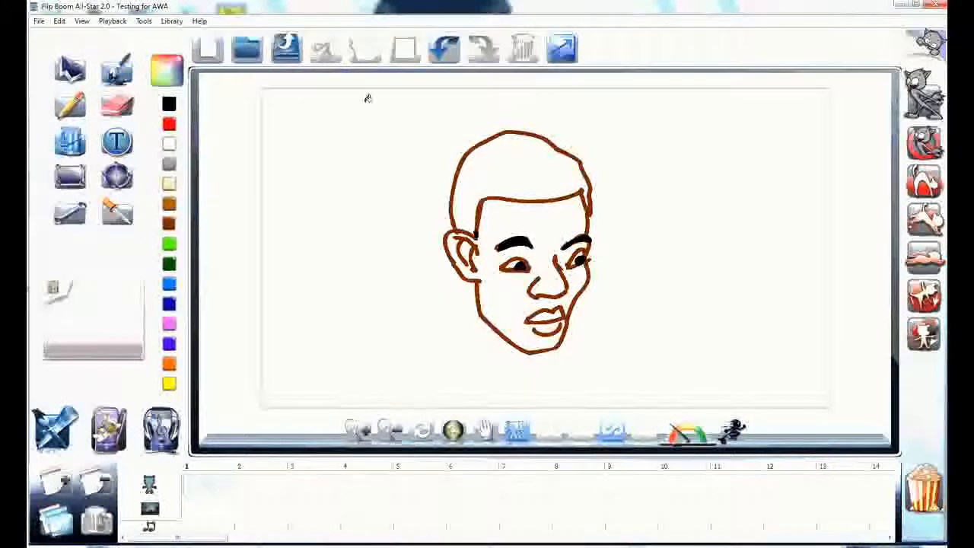
{"action": "left_click", "coordinate": [530, 155]}
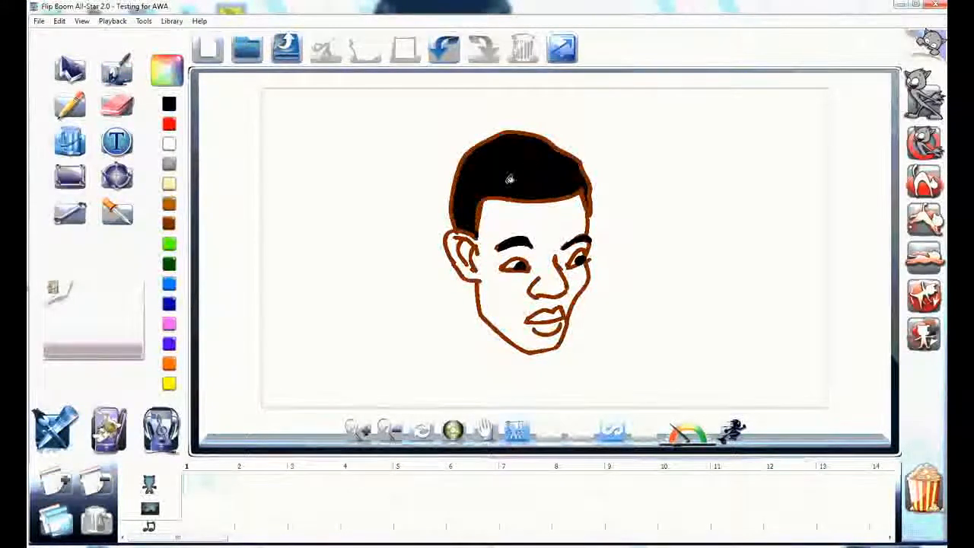
{"action": "left_click", "coordinate": [483, 139]}
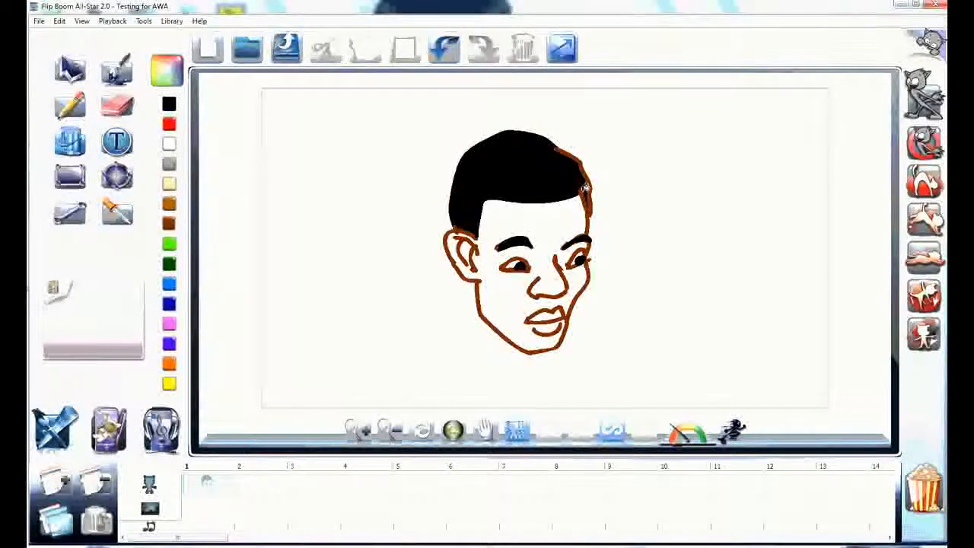
{"action": "left_click", "coordinate": [587, 190]}
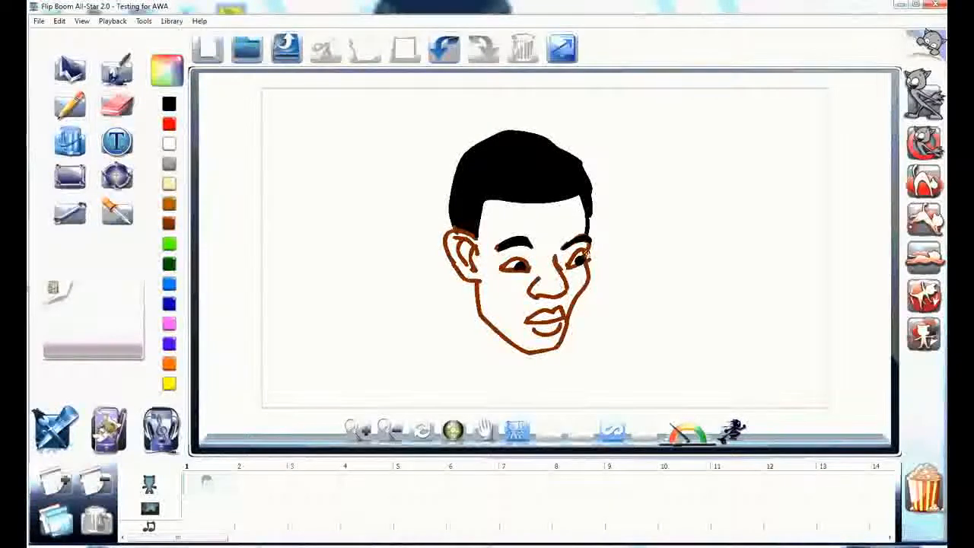
Adjust the lighter brown swatch to a yellowish brown on the colour wheel and fill the face, ear and lips with it.
{"action": "double_click", "coordinate": [169, 204]}
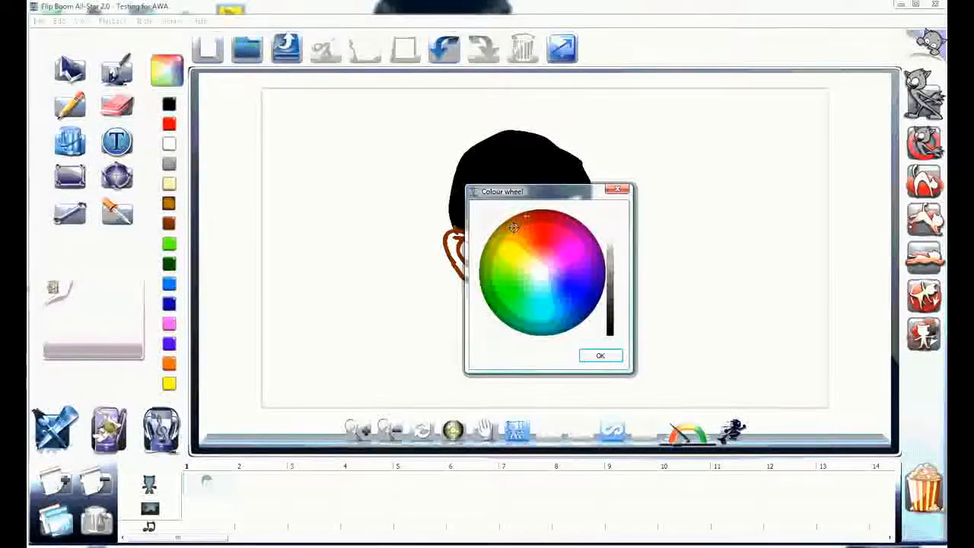
{"action": "mouse_move", "coordinate": [549, 193]}
{"action": "left_mouse_down"}
{"action": "mouse_move", "coordinate": [664, 172]}
{"action": "mouse_move", "coordinate": [731, 135]}
{"action": "left_mouse_up"}
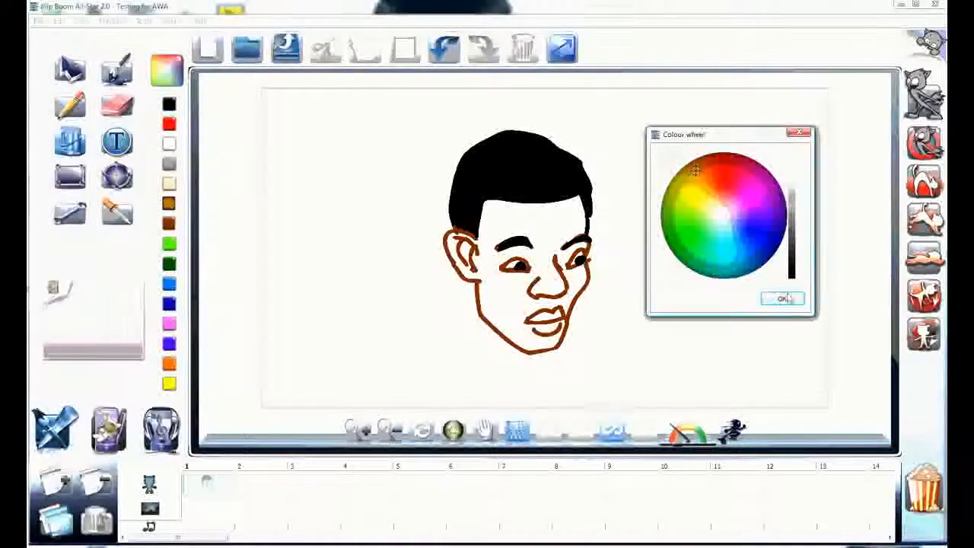
{"action": "left_click", "coordinate": [781, 301]}
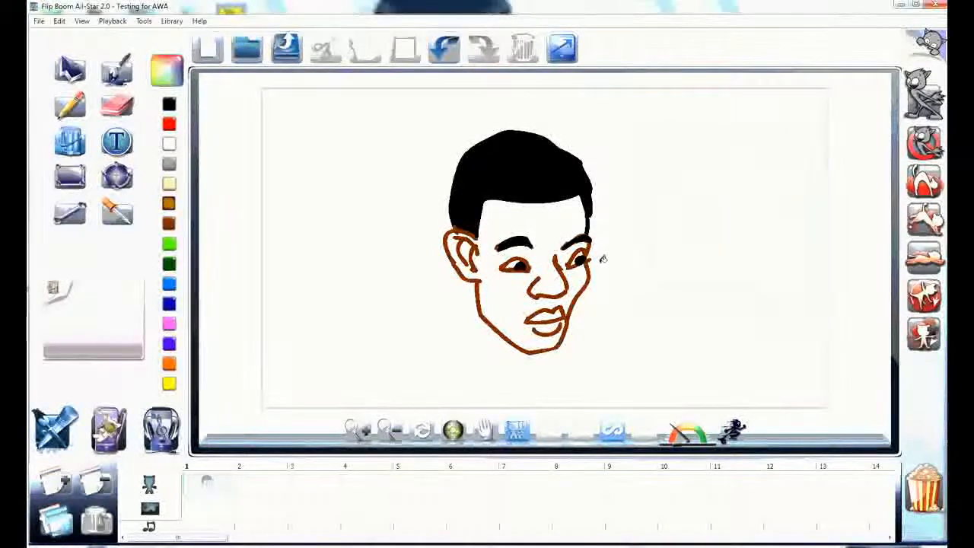
{"action": "left_click", "coordinate": [554, 226]}
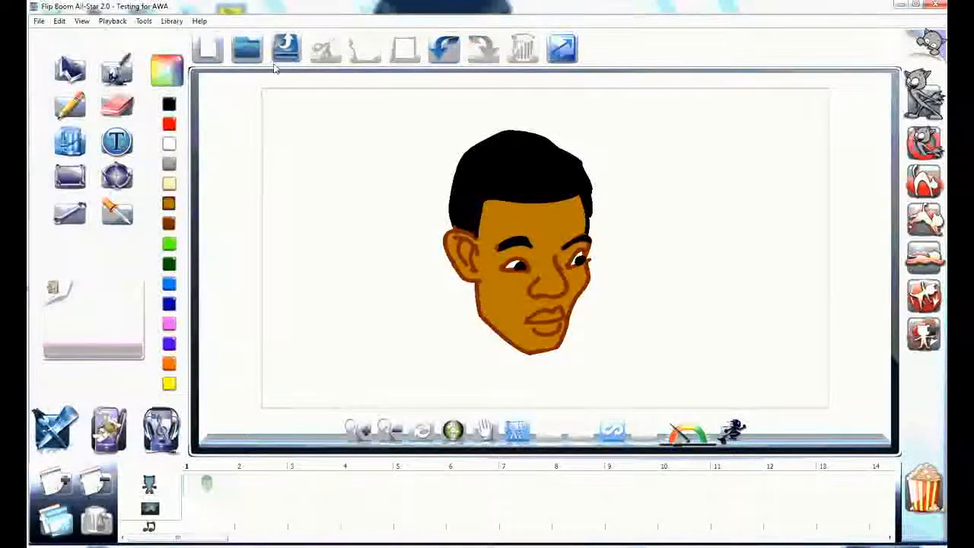
Undo all the skin and hair fills back to the unfilled line drawing.
{"action": "left_click", "coordinate": [444, 49]}
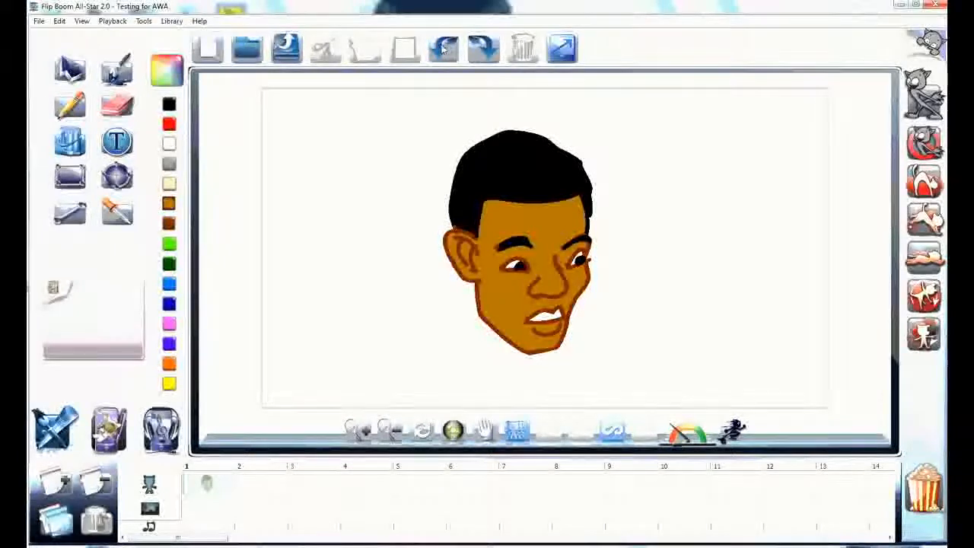
{"action": "left_click", "coordinate": [445, 48]}
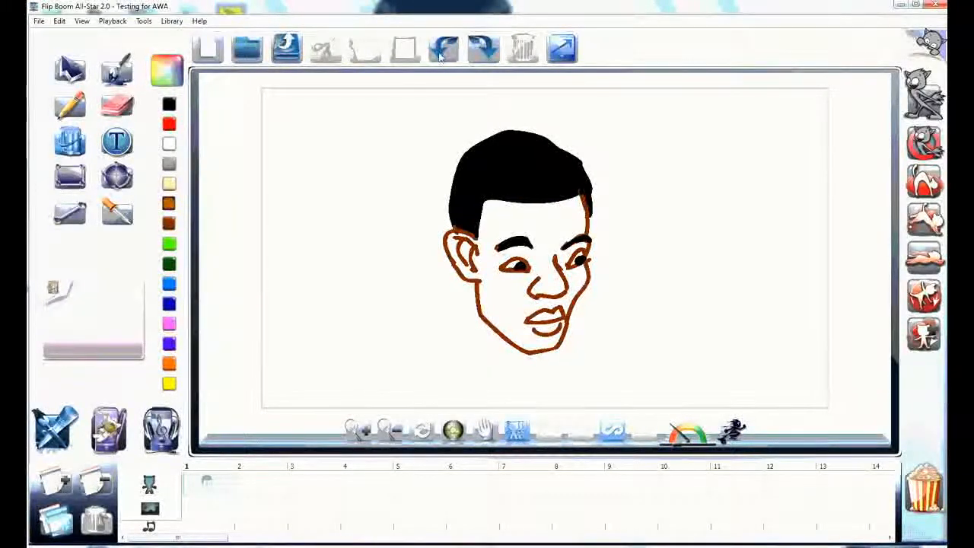
{"action": "left_click", "coordinate": [487, 156]}
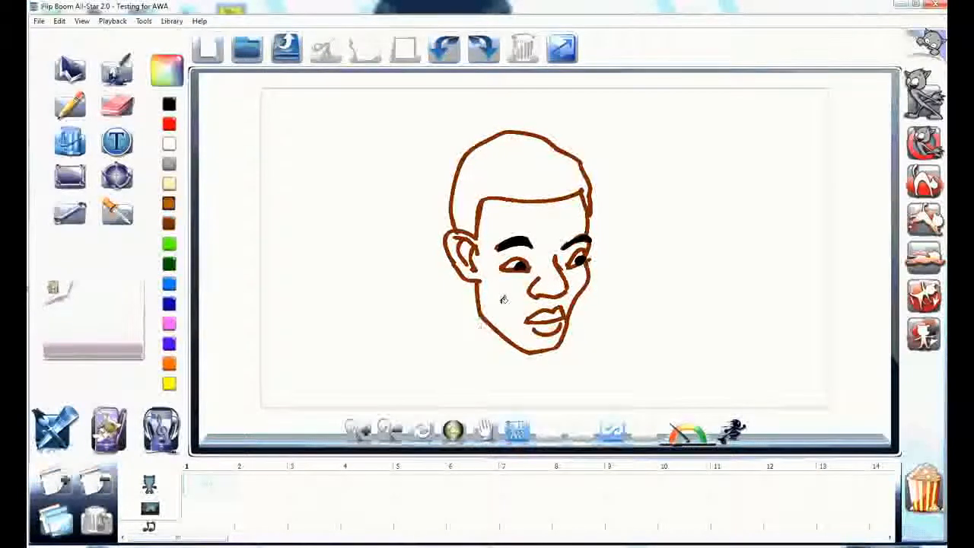
Duplicate the head drawing onto page 2.
{"action": "left_click", "coordinate": [63, 525]}
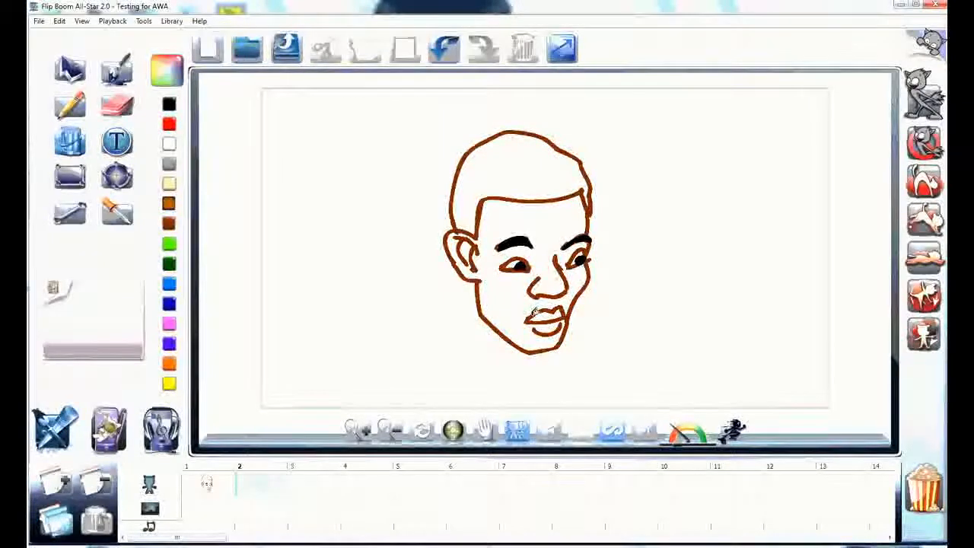
{"action": "left_click", "coordinate": [66, 108]}
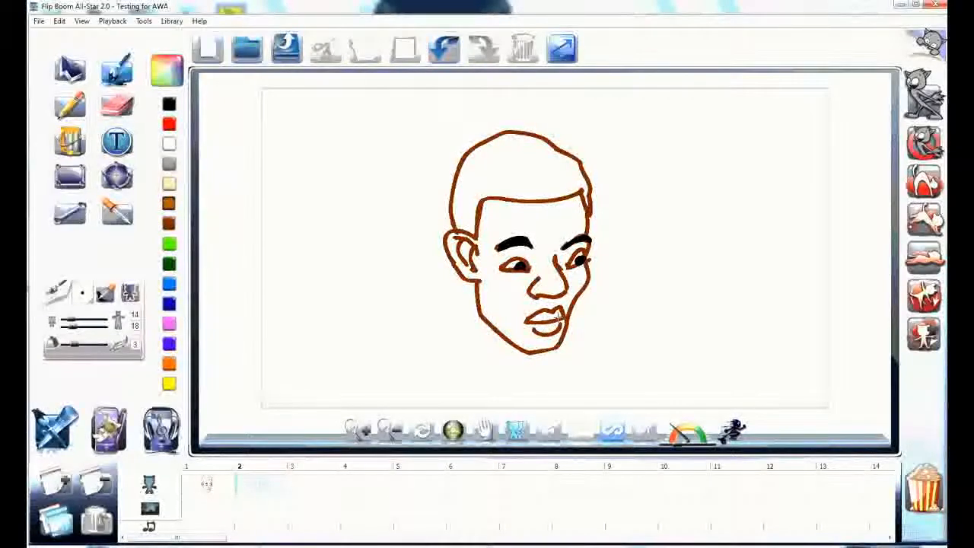
Tilt the whole head on page 2 slightly clockwise about a pivot placed at the chin, and turn on onion skinning.
{"action": "left_click", "coordinate": [72, 75]}
{"action": "mouse_move", "coordinate": [420, 122]}
{"action": "left_mouse_down"}
{"action": "mouse_move", "coordinate": [580, 130]}
{"action": "mouse_move", "coordinate": [640, 327]}
{"action": "left_mouse_up"}
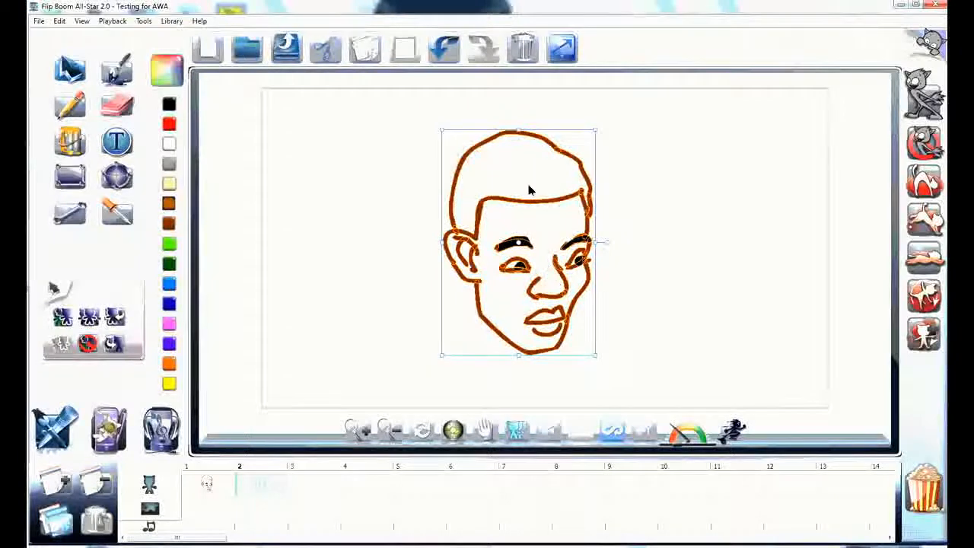
{"action": "left_click_drag", "start_coordinate": [531, 241], "coordinate": [531, 261]}
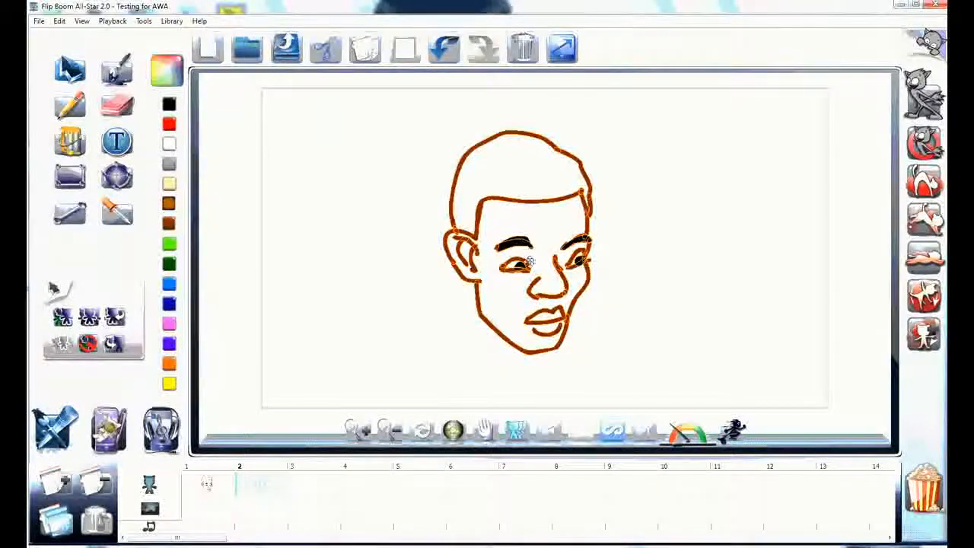
{"action": "left_click", "coordinate": [533, 347]}
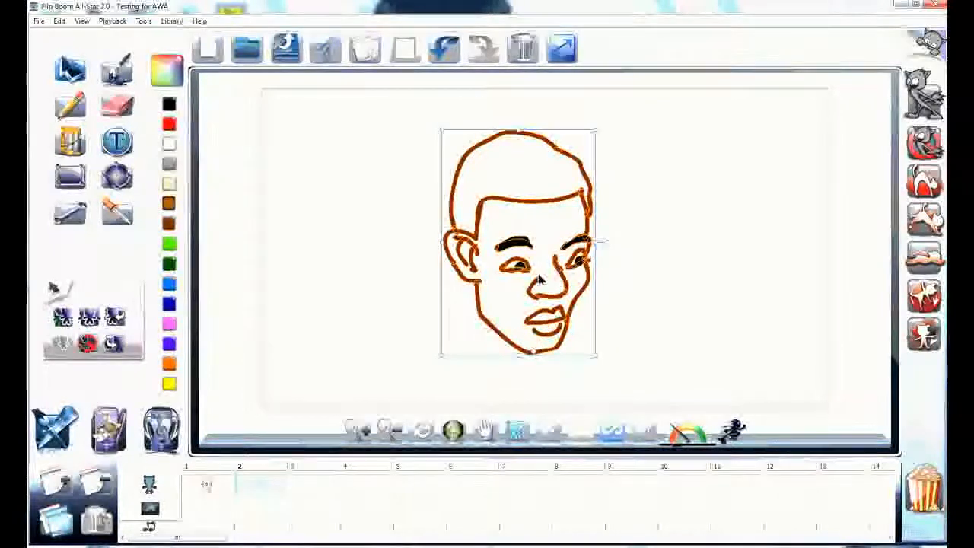
{"action": "left_click_drag", "start_coordinate": [602, 125], "coordinate": [629, 136]}
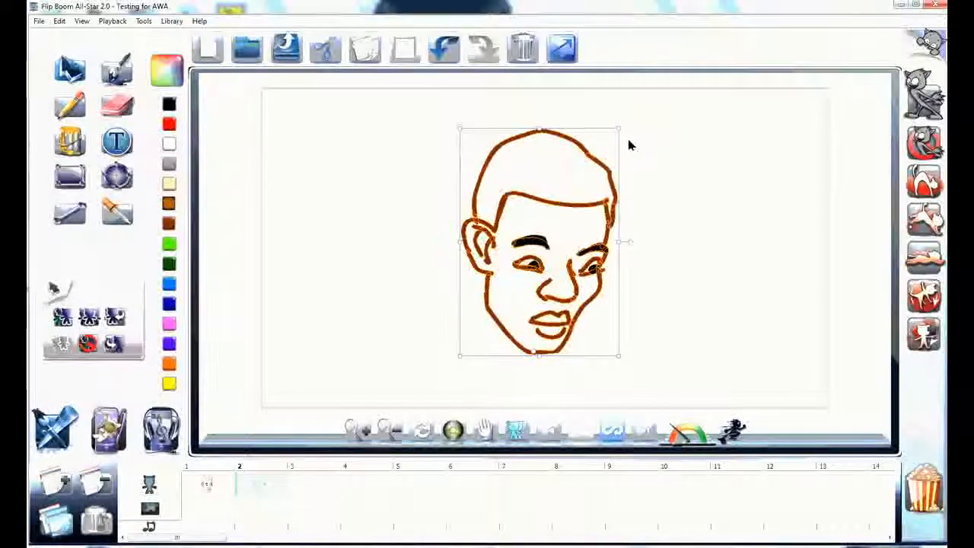
{"action": "left_click", "coordinate": [516, 433]}
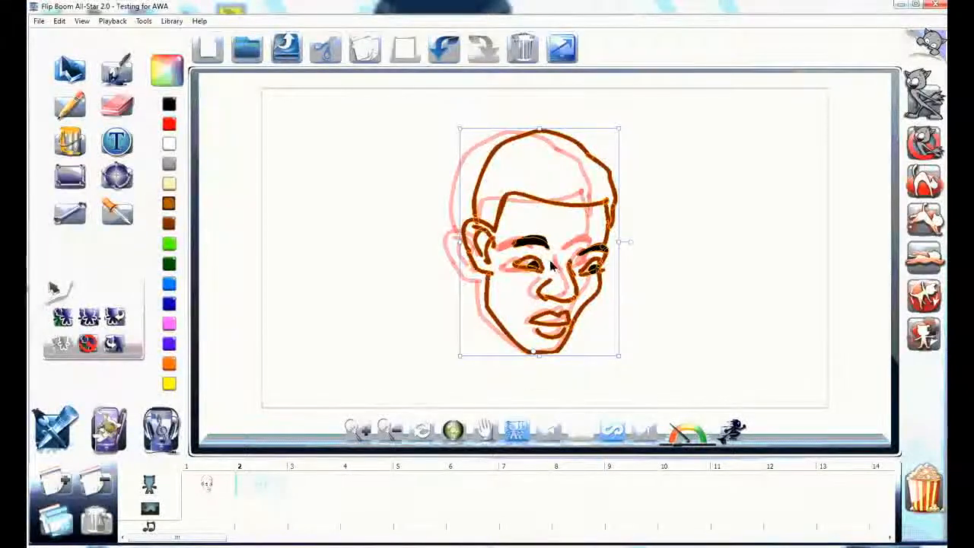
Tilt the head on page 2 a little further clockwise and move its drawing to page 3, leaving page 2 empty.
{"action": "left_click_drag", "start_coordinate": [624, 124], "coordinate": [635, 139]}
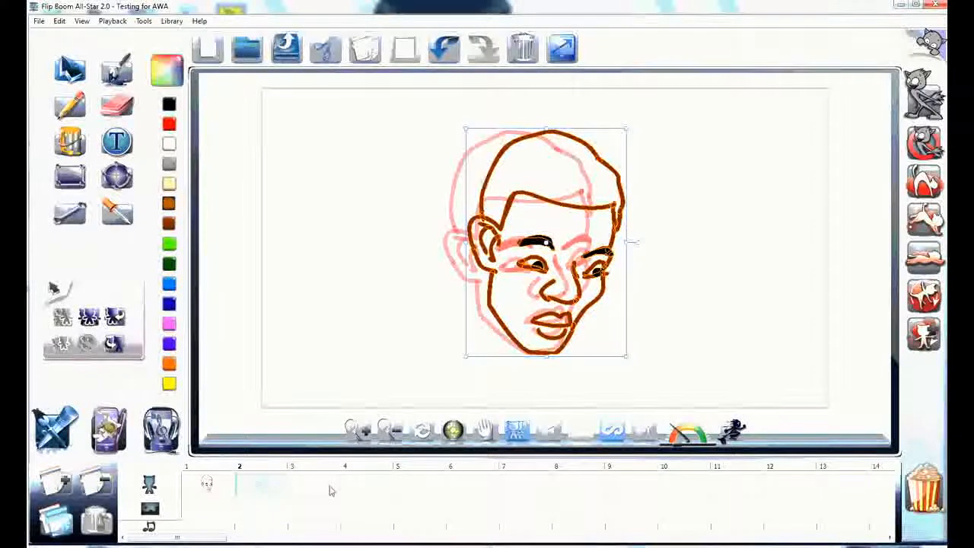
{"action": "left_click_drag", "start_coordinate": [272, 485], "coordinate": [358, 483]}
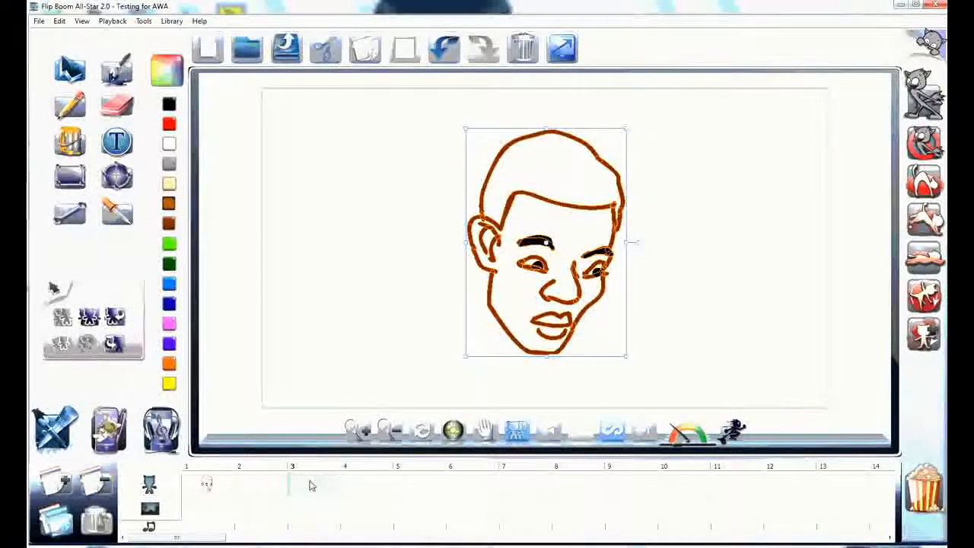
{"action": "left_click", "coordinate": [271, 488]}
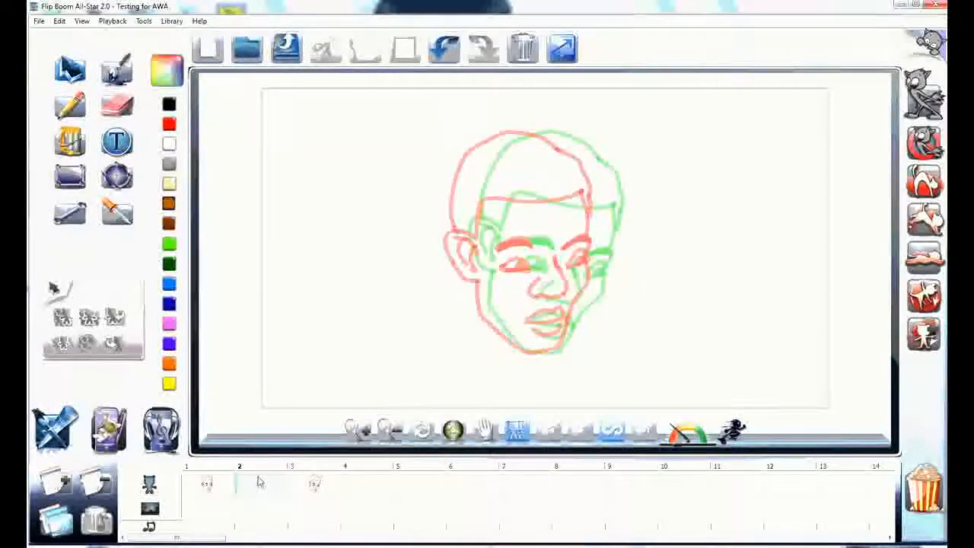
Copy the whole head from page 1 onto page 2 and tilt it clockwise about the chin, halfway between the neighbouring poses.
{"action": "left_click", "coordinate": [208, 486]}
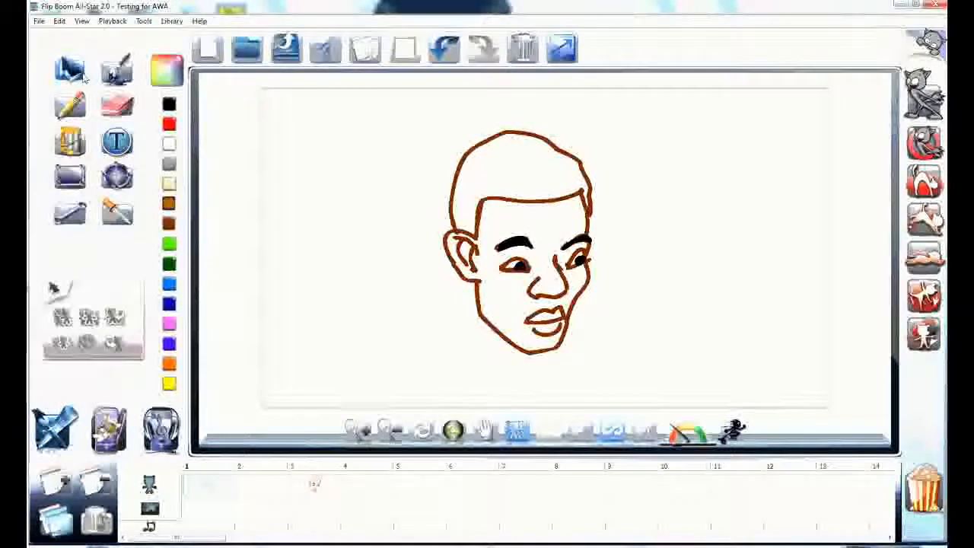
{"action": "mouse_move", "coordinate": [639, 128]}
{"action": "left_mouse_down"}
{"action": "mouse_move", "coordinate": [459, 140]}
{"action": "mouse_move", "coordinate": [430, 359]}
{"action": "left_mouse_up"}
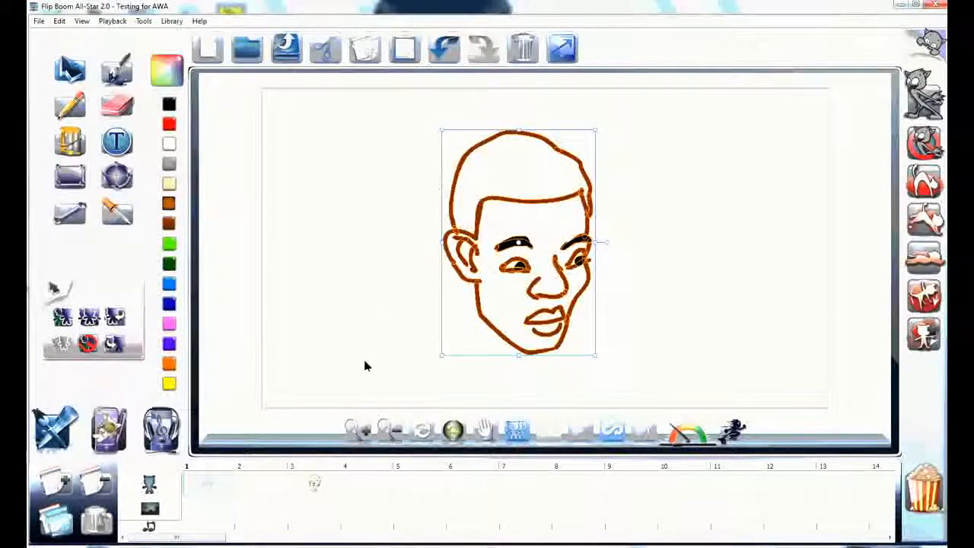
{"action": "left_click", "coordinate": [262, 484]}
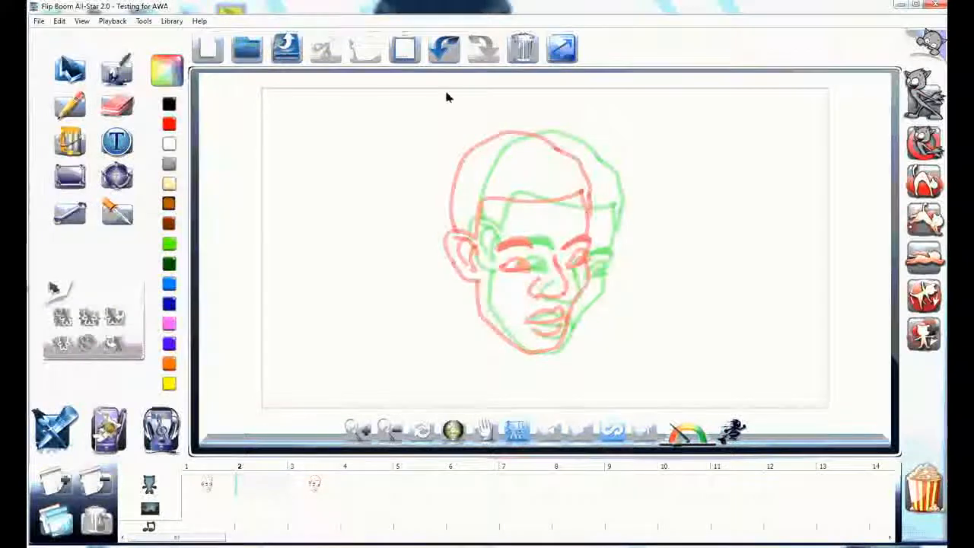
{"action": "left_click", "coordinate": [405, 48]}
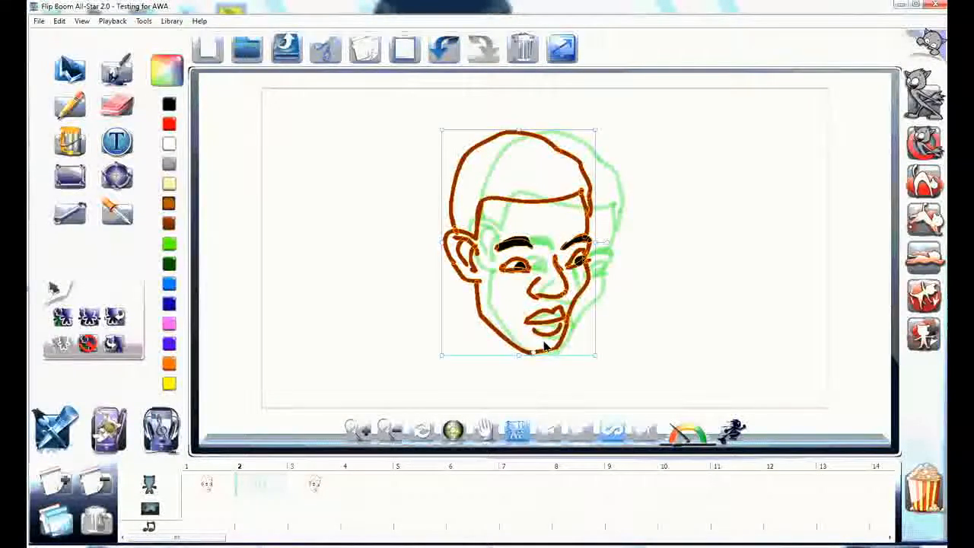
{"action": "left_click", "coordinate": [612, 127]}
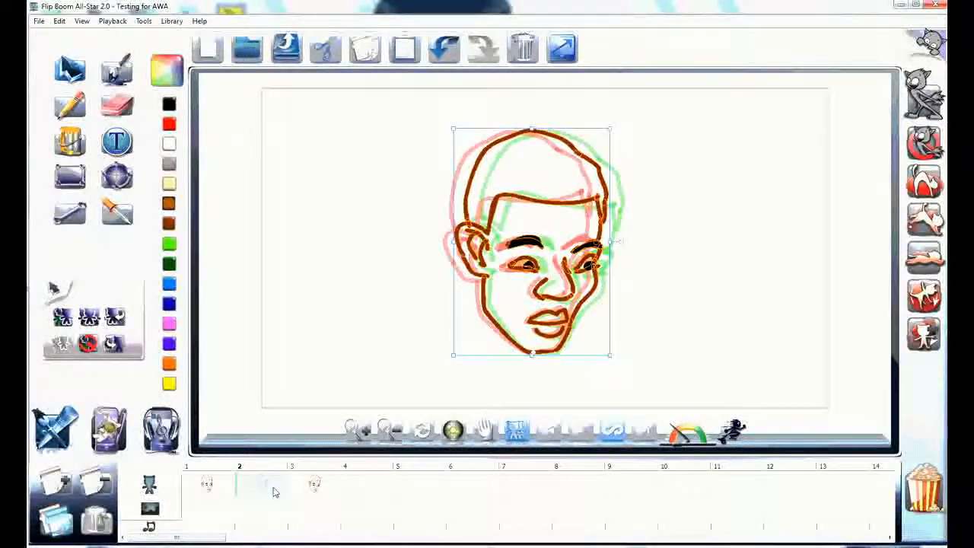
Flip back and forth through pages 1 to 3 to check the tilting motion of the head.
{"action": "left_click", "coordinate": [306, 489]}
{"action": "left_click", "coordinate": [264, 488]}
{"action": "left_click", "coordinate": [211, 487]}
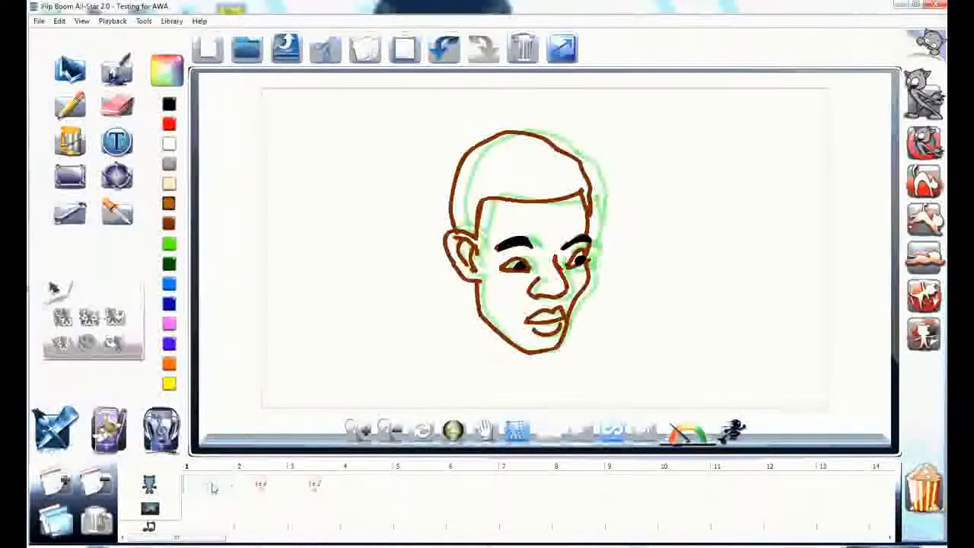
{"action": "left_click", "coordinate": [276, 487]}
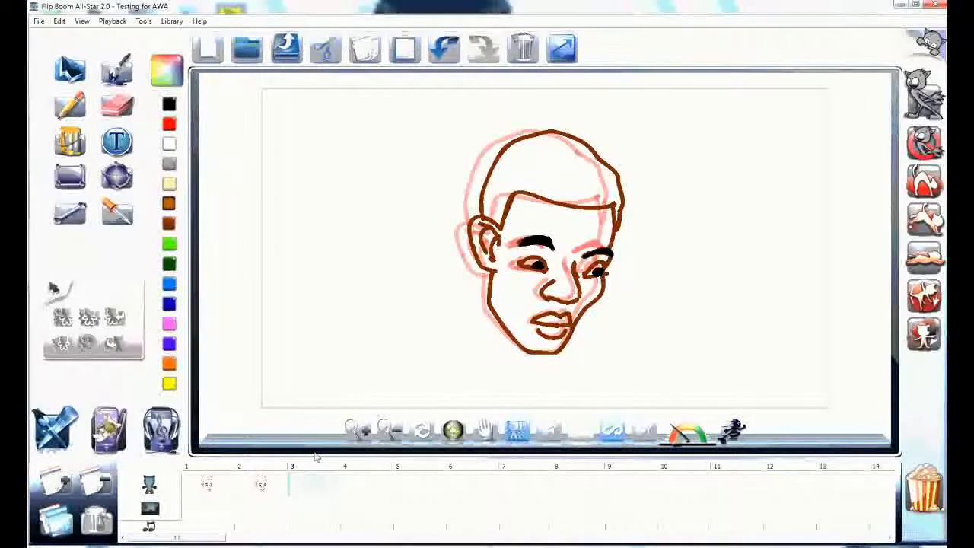
{"action": "left_click", "coordinate": [266, 486]}
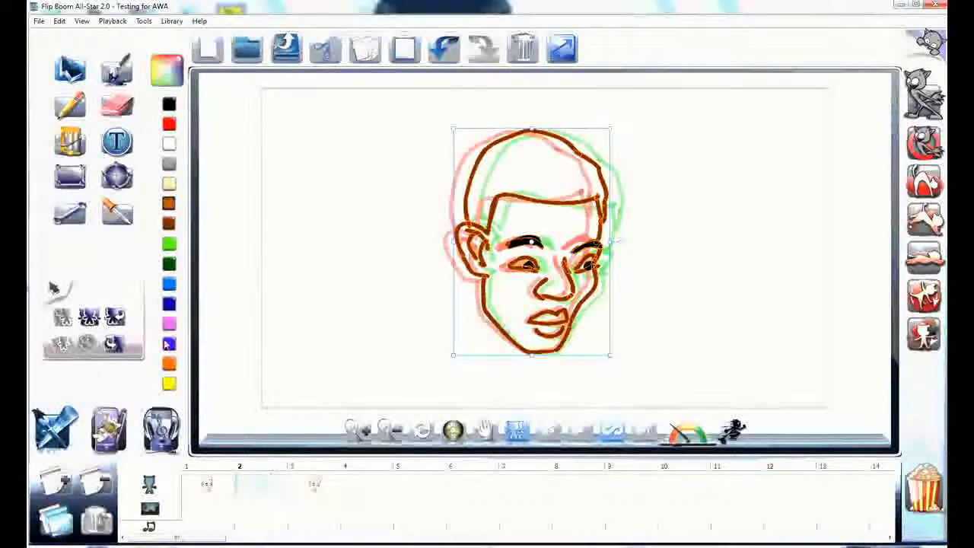
Deselect the head on page 2, turn off onion skinning and save the project.
{"action": "left_click", "coordinate": [275, 167]}
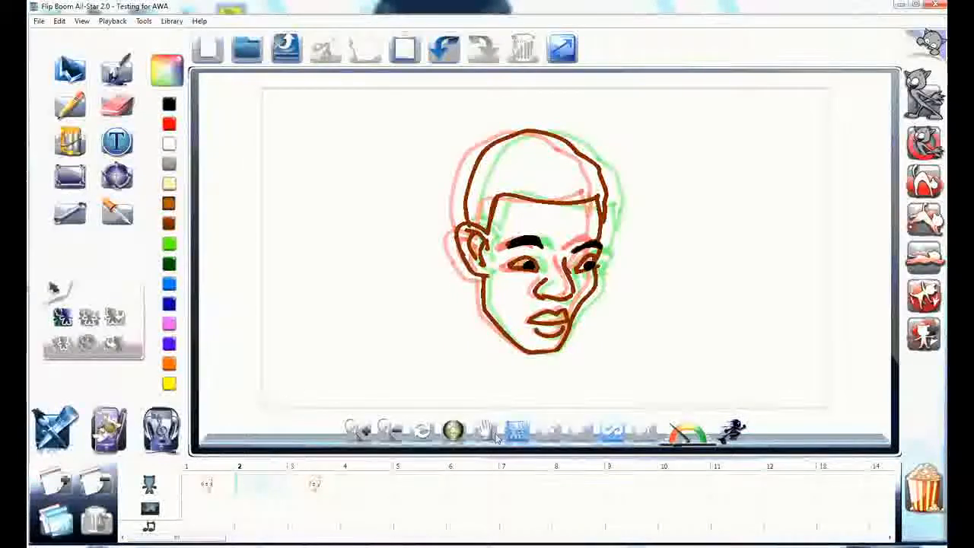
{"action": "left_click", "coordinate": [517, 432]}
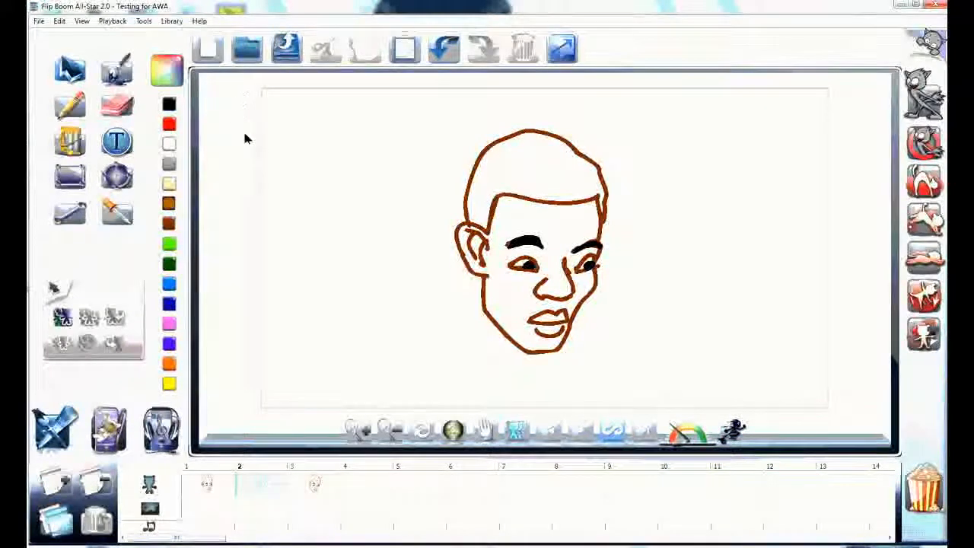
{"action": "left_click", "coordinate": [287, 50]}
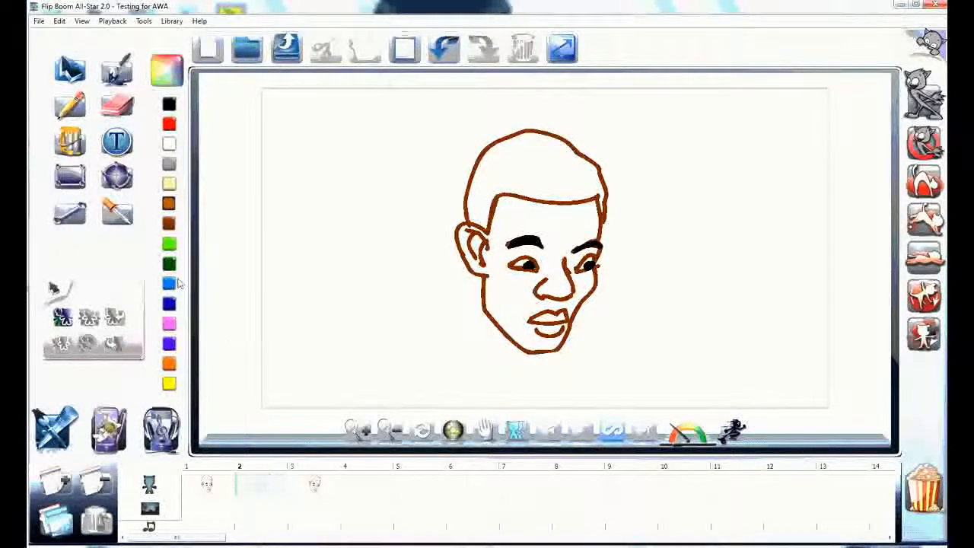
Erase the lower lip and chin on page 2 and redraw them with the dark brown brush as an open mouth and lowered chin.
{"action": "left_click", "coordinate": [118, 109]}
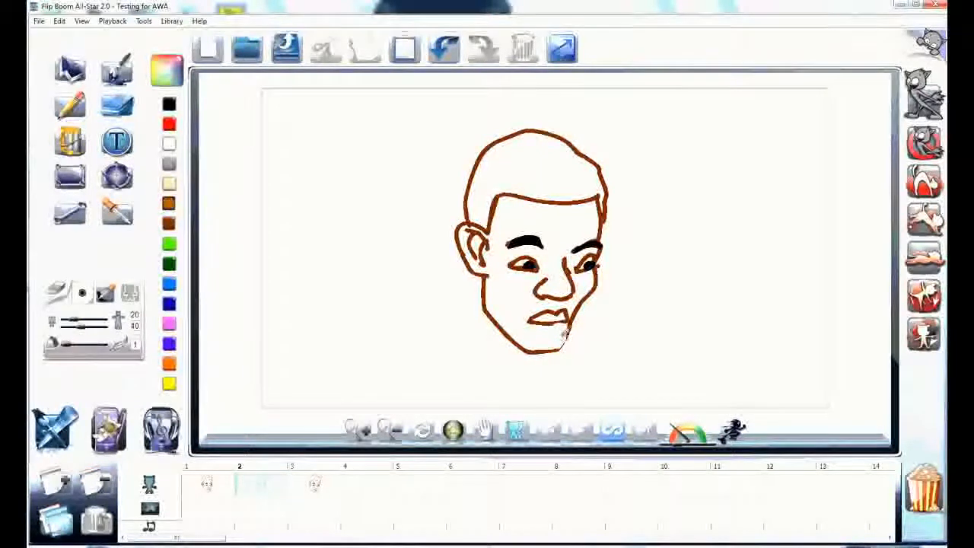
{"action": "mouse_move", "coordinate": [567, 329]}
{"action": "left_mouse_down"}
{"action": "mouse_move", "coordinate": [560, 347]}
{"action": "mouse_move", "coordinate": [537, 354]}
{"action": "mouse_move", "coordinate": [506, 343]}
{"action": "mouse_move", "coordinate": [522, 346]}
{"action": "left_mouse_up"}
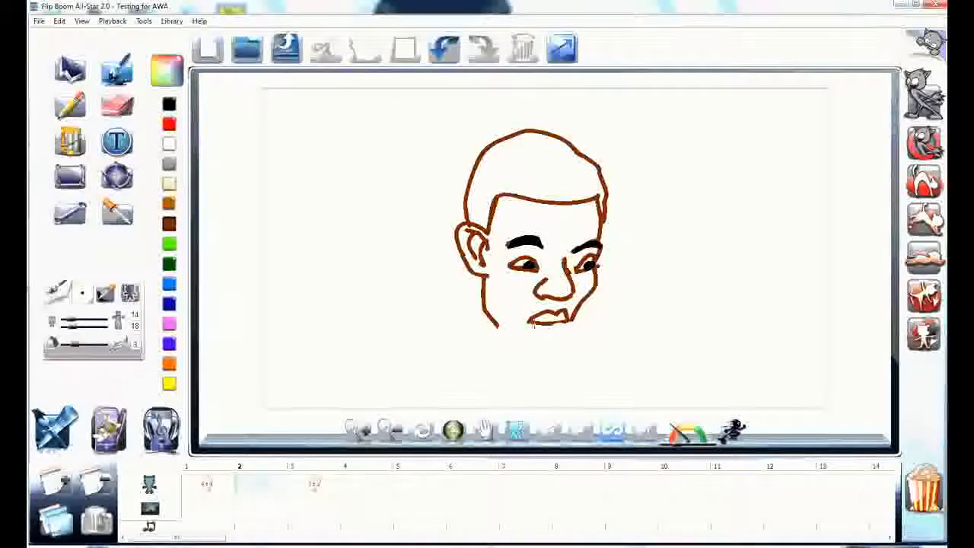
{"action": "left_click_drag", "start_coordinate": [543, 335], "coordinate": [568, 322]}
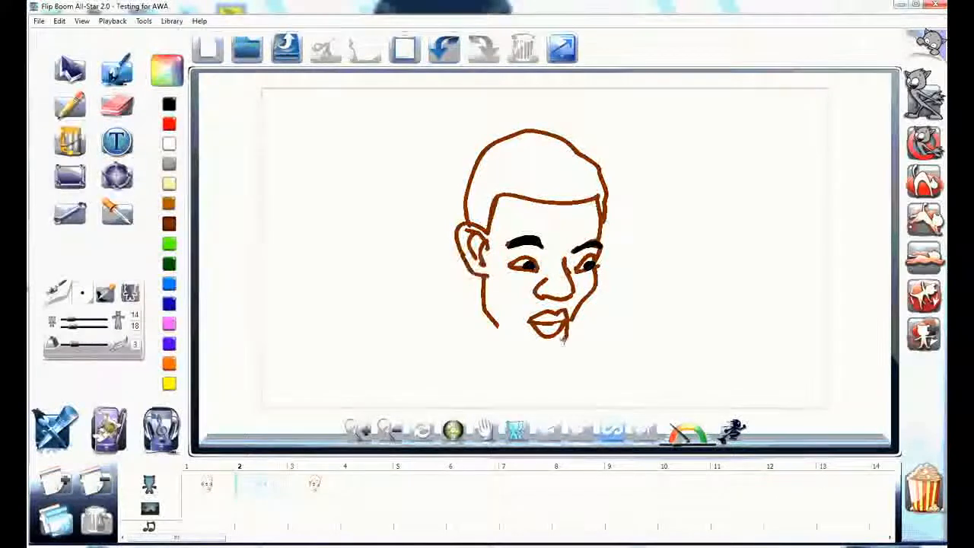
{"action": "mouse_move", "coordinate": [531, 322]}
{"action": "left_mouse_down"}
{"action": "mouse_move", "coordinate": [548, 346]}
{"action": "mouse_move", "coordinate": [569, 323]}
{"action": "left_mouse_up"}
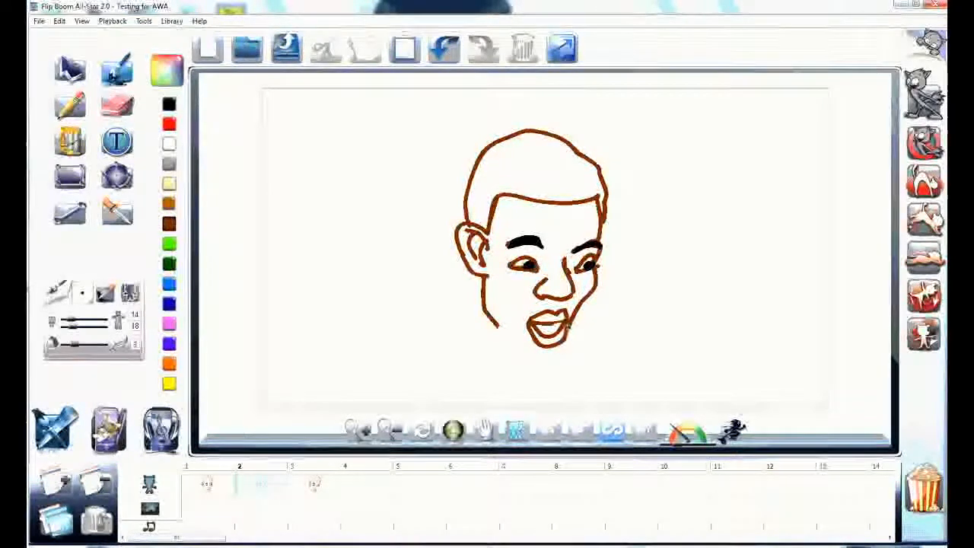
{"action": "left_click_drag", "start_coordinate": [556, 352], "coordinate": [509, 342]}
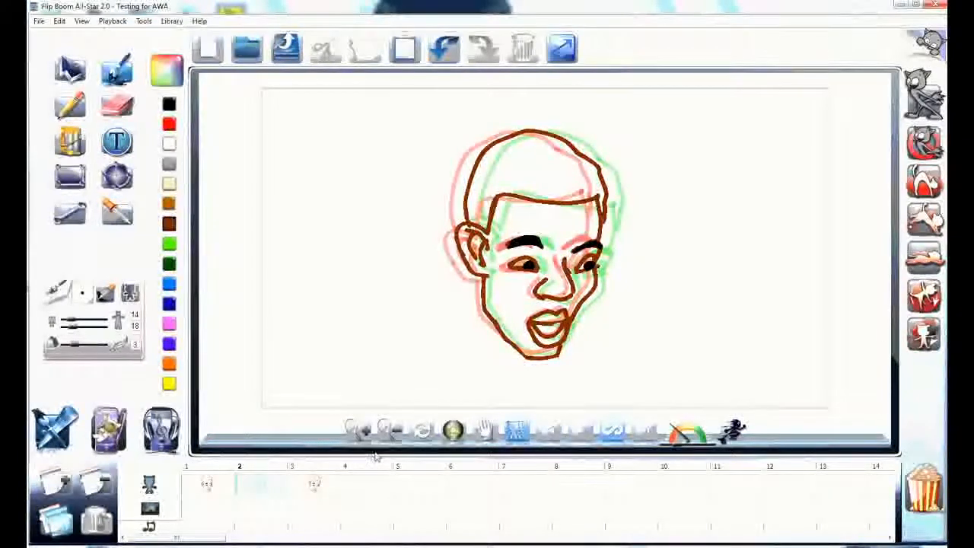
Turn off onion skinning and flip through pages 1 to 3 to check the mouth opening on page 2.
{"action": "left_click", "coordinate": [516, 431]}
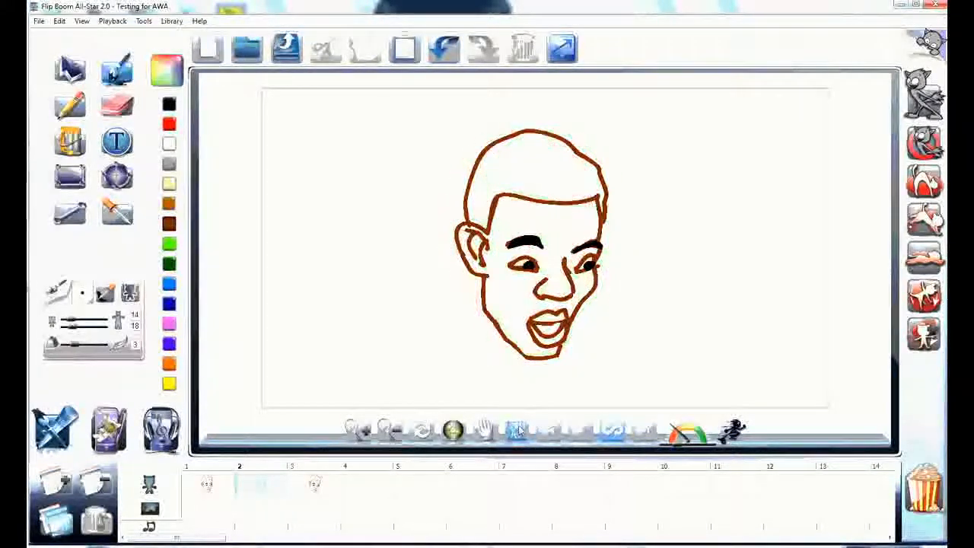
{"action": "left_click", "coordinate": [222, 488]}
{"action": "left_click", "coordinate": [261, 492]}
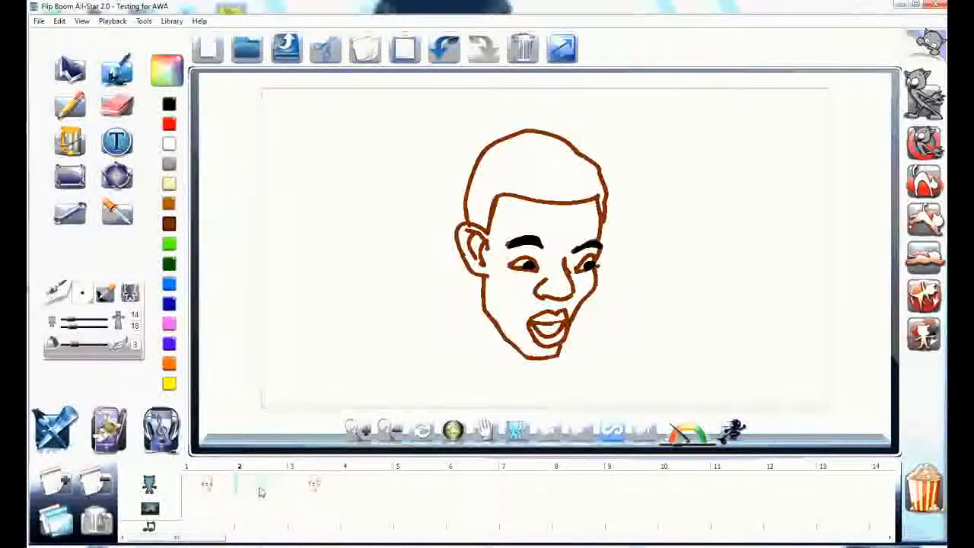
{"action": "left_click", "coordinate": [321, 487]}
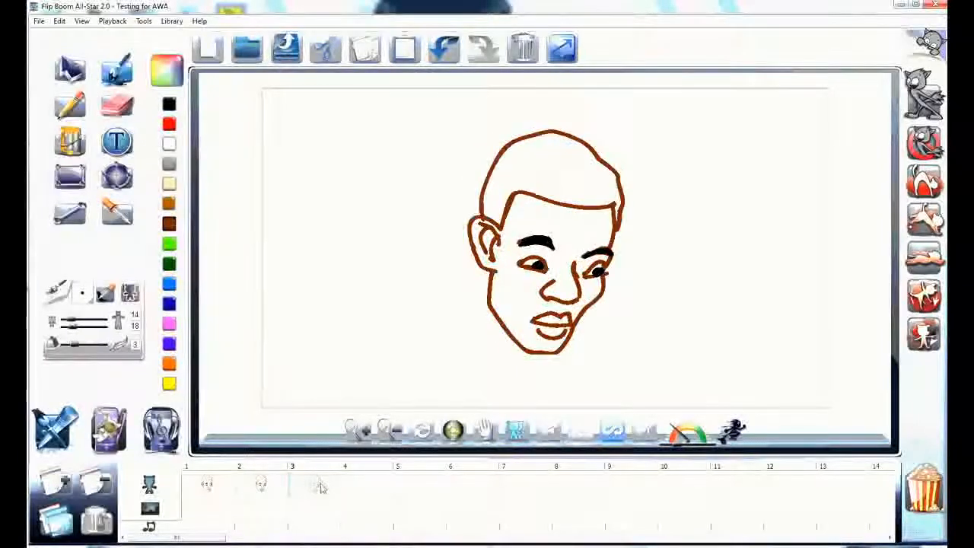
{"action": "left_click", "coordinate": [225, 487]}
{"action": "left_click", "coordinate": [260, 485]}
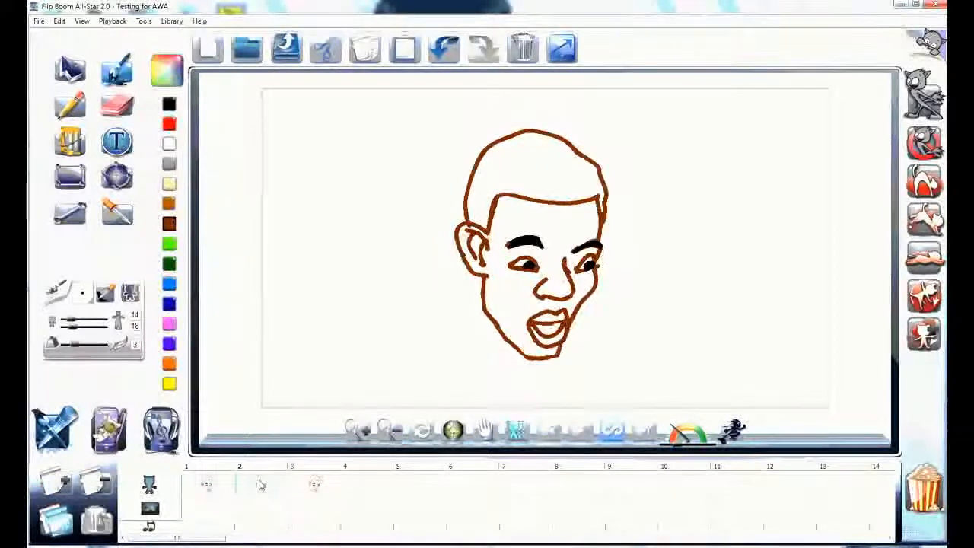
Redraw the lower lip on page 3 as an open mouth reaching down to the chin, and tidy the lines with the eraser.
{"action": "left_click", "coordinate": [313, 487]}
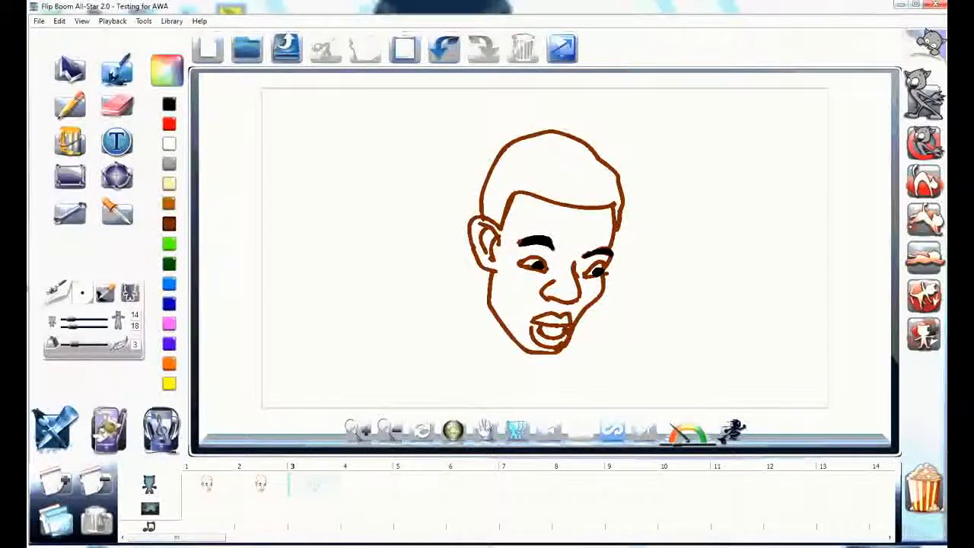
{"action": "left_click", "coordinate": [263, 488]}
{"action": "left_click", "coordinate": [297, 482]}
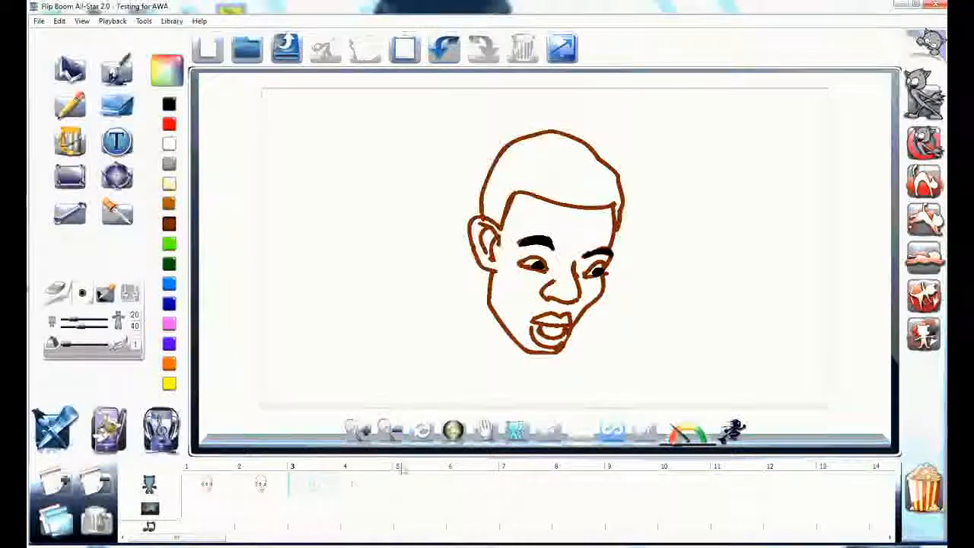
Flip repeatedly through pages 1 to 3 to examine how the head tilt and mouth opening animate together.
{"action": "left_click", "coordinate": [270, 484]}
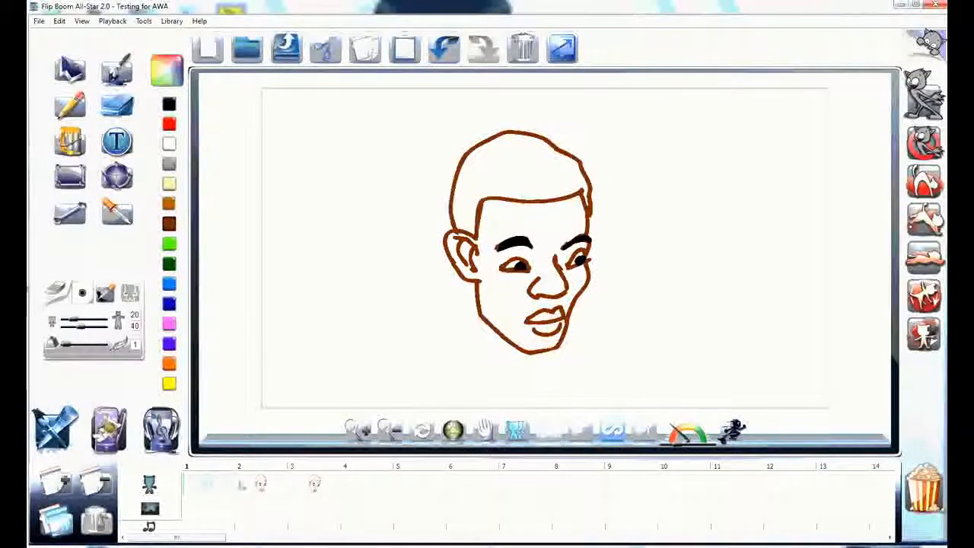
{"action": "left_click", "coordinate": [315, 483]}
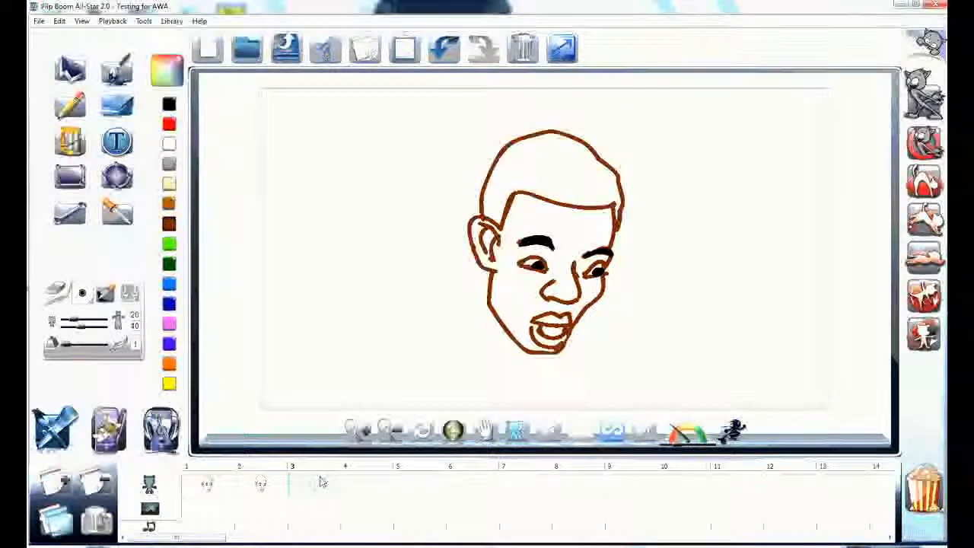
{"action": "key", "text": "Left"}
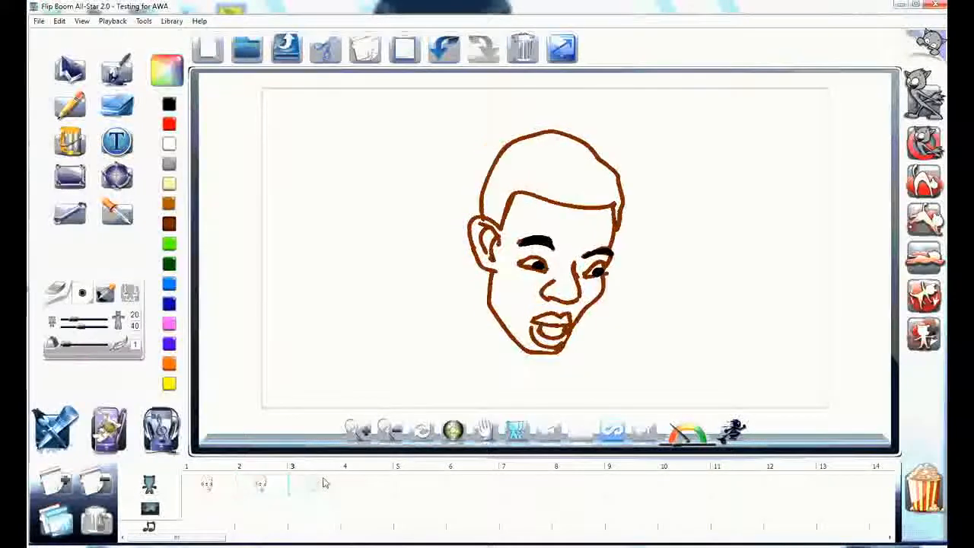
{"action": "left_click", "coordinate": [258, 485]}
{"action": "key", "text": "Left"}
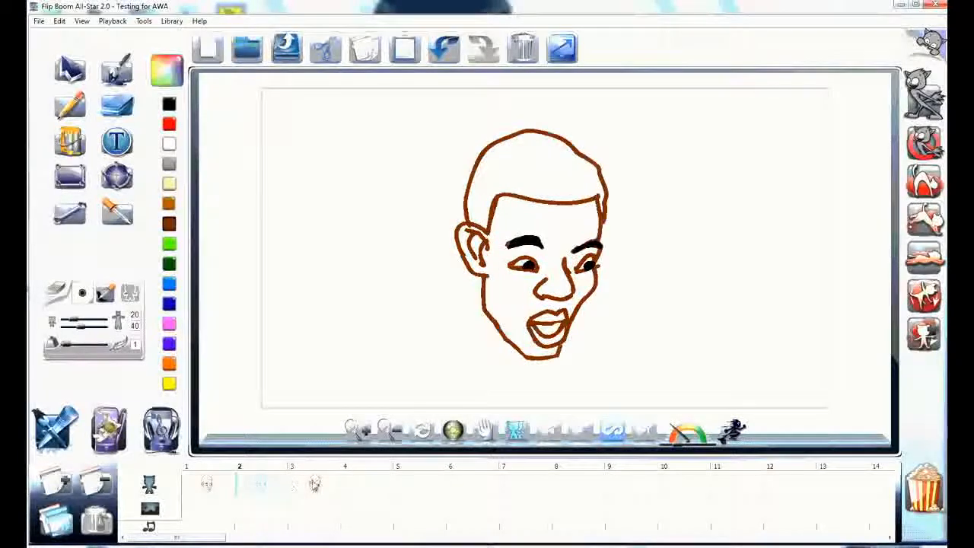
{"action": "left_click", "coordinate": [316, 487]}
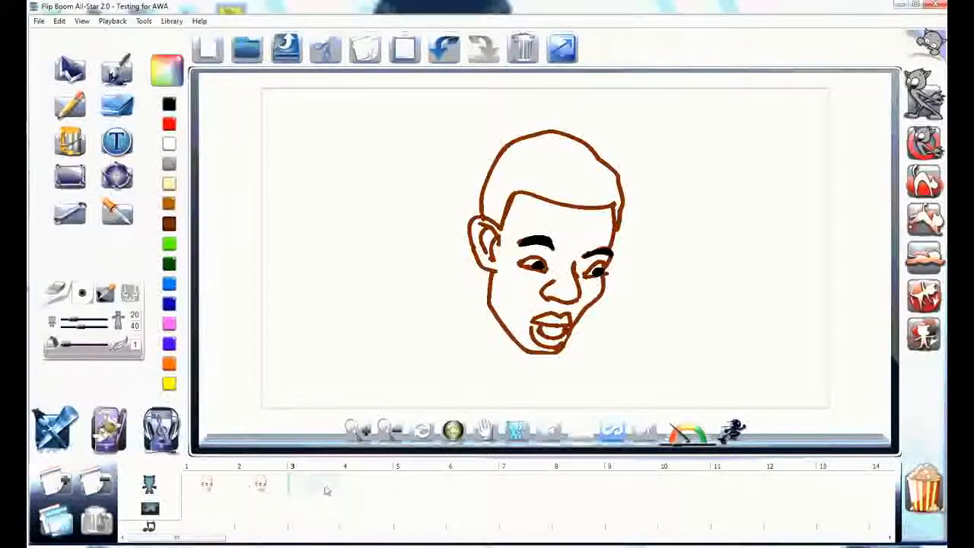
{"action": "left_click", "coordinate": [275, 494]}
{"action": "left_click", "coordinate": [303, 489]}
{"action": "left_click", "coordinate": [263, 490]}
{"action": "left_click", "coordinate": [230, 493]}
{"action": "left_click", "coordinate": [265, 491]}
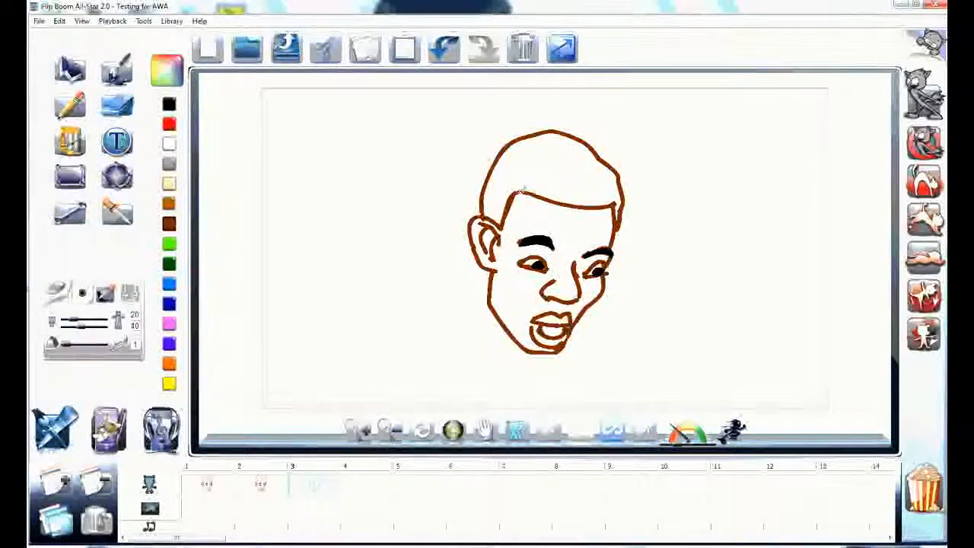
Select the whole head drawing on page 3 and add it as a template to the empty library folder.
{"action": "left_click", "coordinate": [69, 73]}
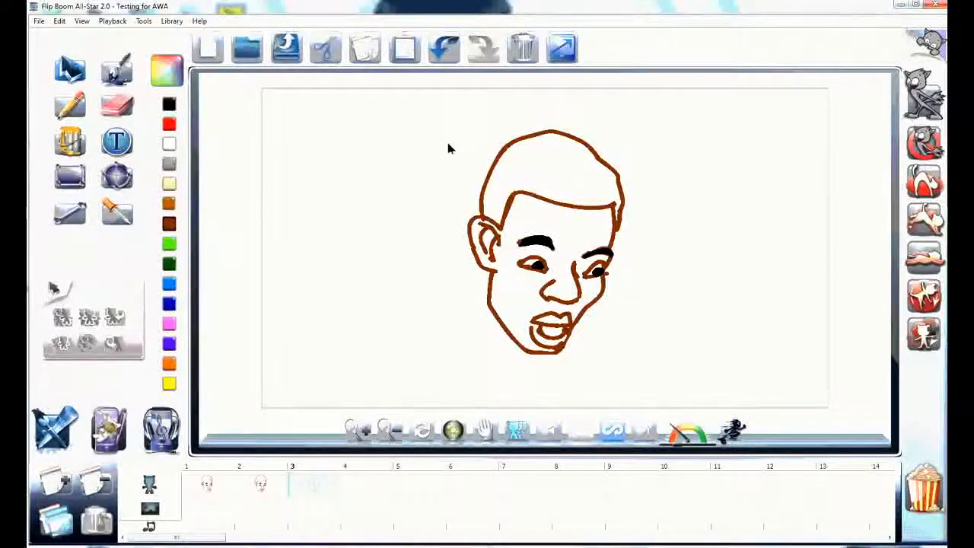
{"action": "mouse_move", "coordinate": [441, 119]}
{"action": "left_mouse_down"}
{"action": "mouse_move", "coordinate": [483, 121]}
{"action": "mouse_move", "coordinate": [648, 322]}
{"action": "mouse_move", "coordinate": [649, 363]}
{"action": "mouse_move", "coordinate": [659, 348]}
{"action": "left_mouse_up"}
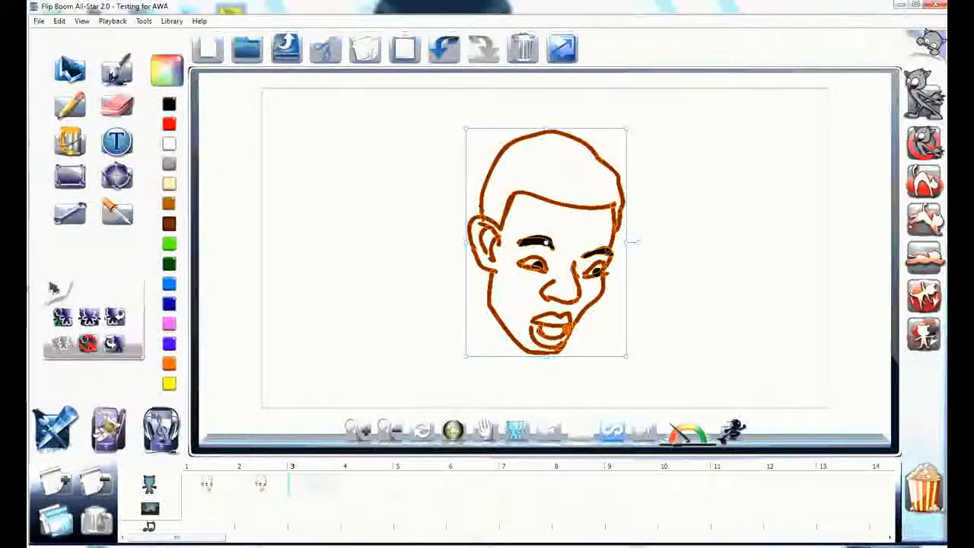
{"action": "left_click", "coordinate": [109, 428]}
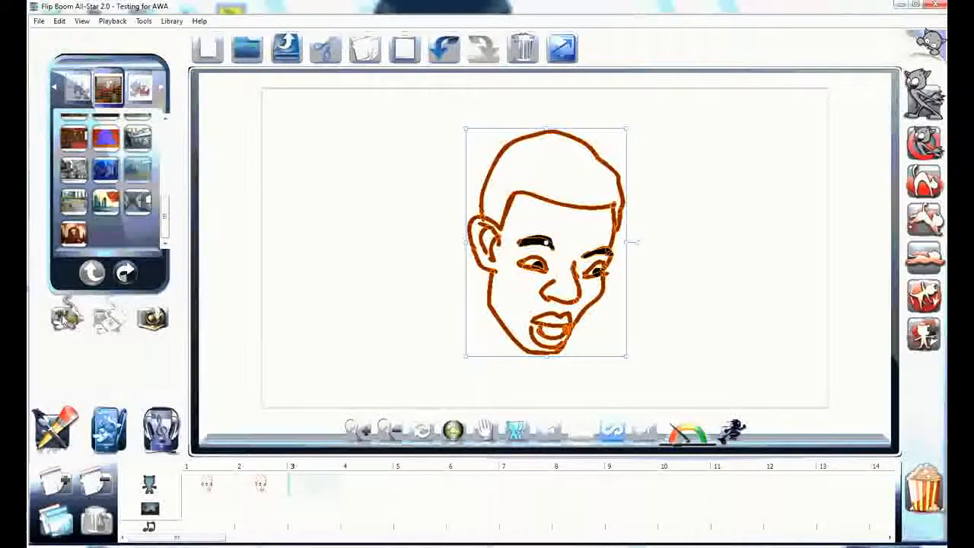
{"action": "left_click", "coordinate": [160, 87]}
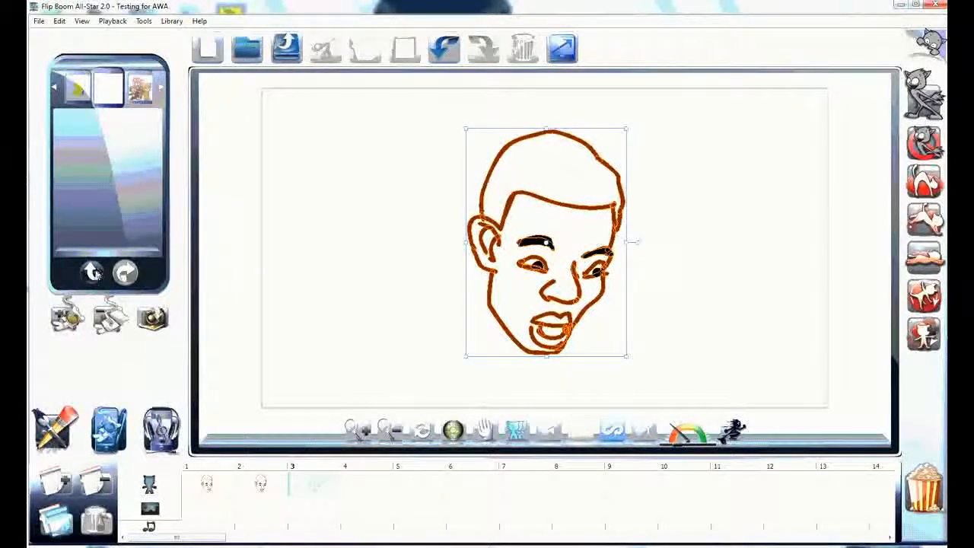
{"action": "left_click", "coordinate": [95, 275]}
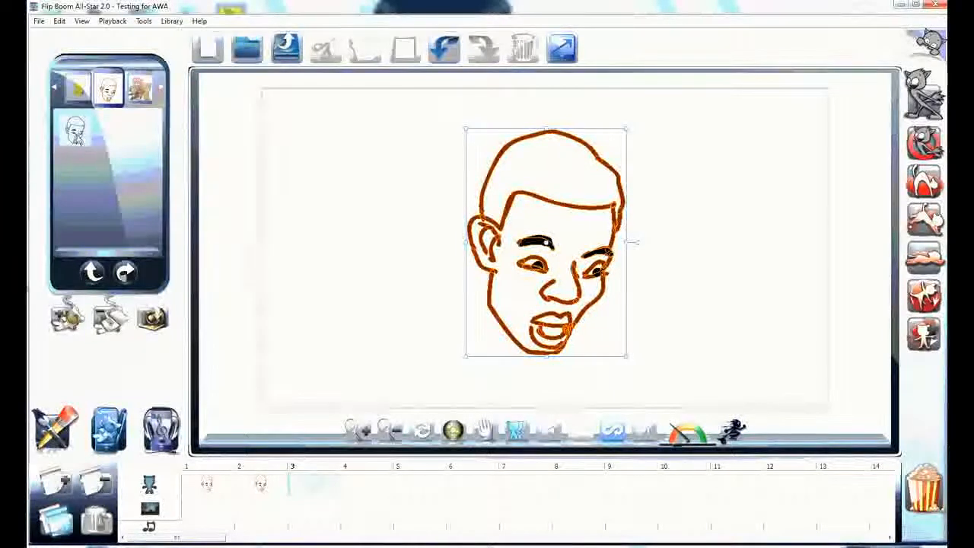
Try placing a copy of the head template beside the original on page 3, and undo the placement.
{"action": "mouse_move", "coordinate": [76, 136]}
{"action": "left_mouse_down"}
{"action": "mouse_move", "coordinate": [251, 228]}
{"action": "mouse_move", "coordinate": [351, 216]}
{"action": "left_mouse_up"}
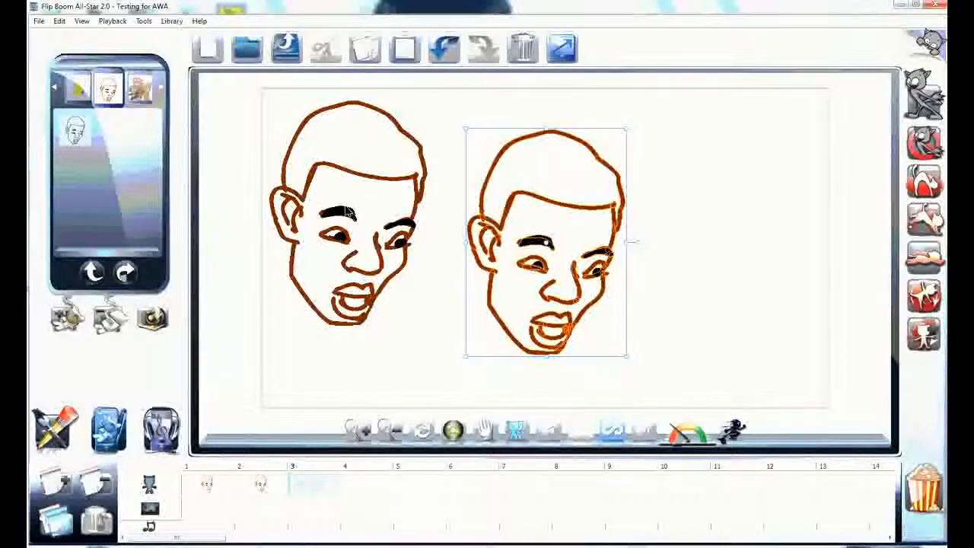
{"action": "left_click", "coordinate": [444, 48]}
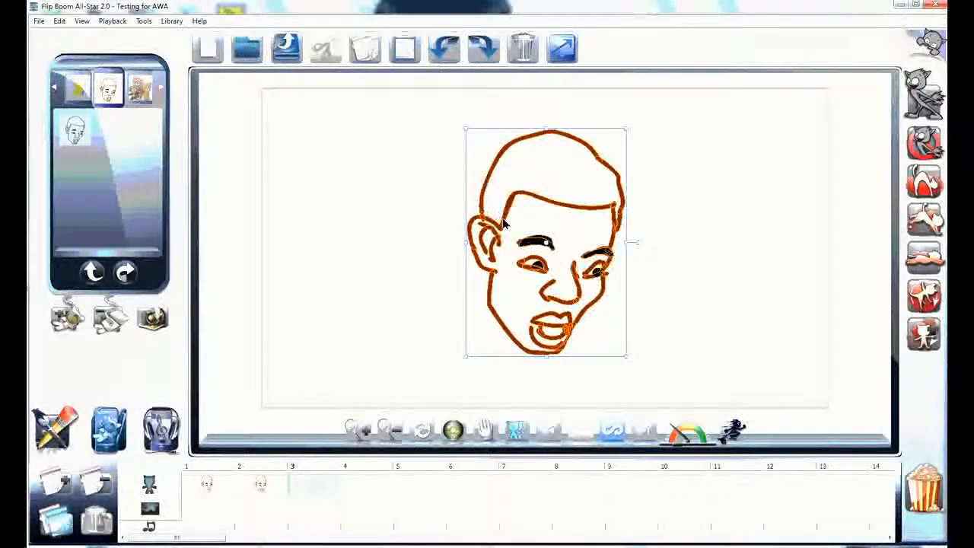
Fill the hair on page 1 with black using the paint tool, and recolour its outlines and hairline black.
{"action": "left_click", "coordinate": [202, 489]}
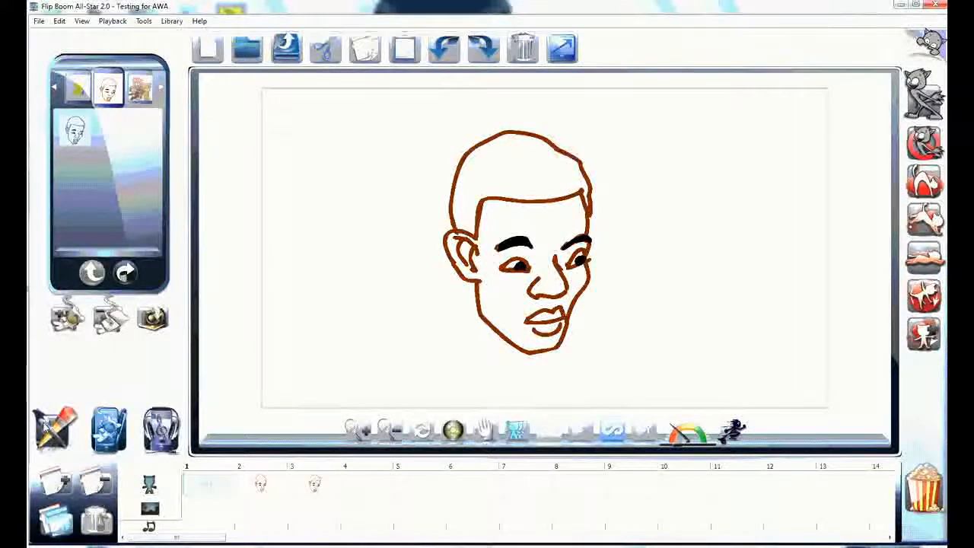
{"action": "left_click", "coordinate": [61, 423]}
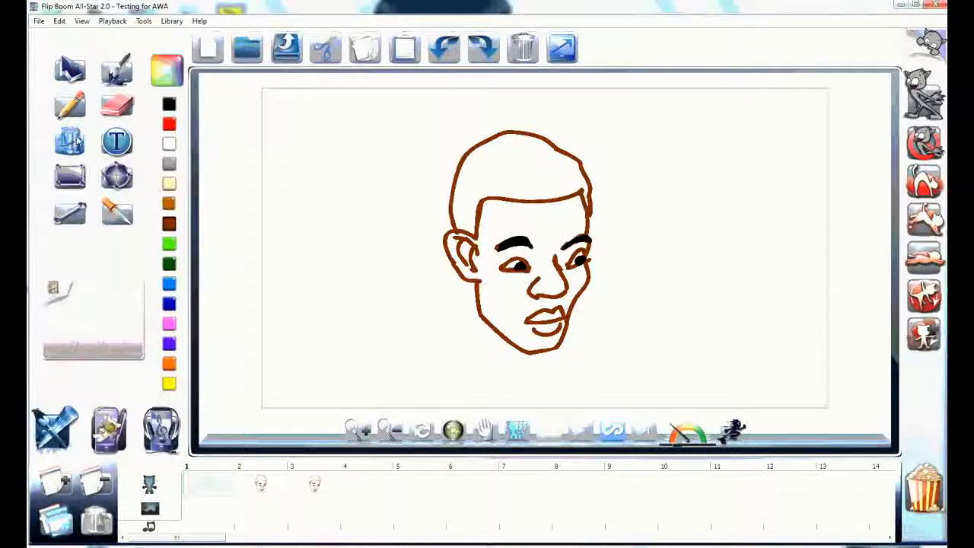
{"action": "left_click", "coordinate": [169, 104]}
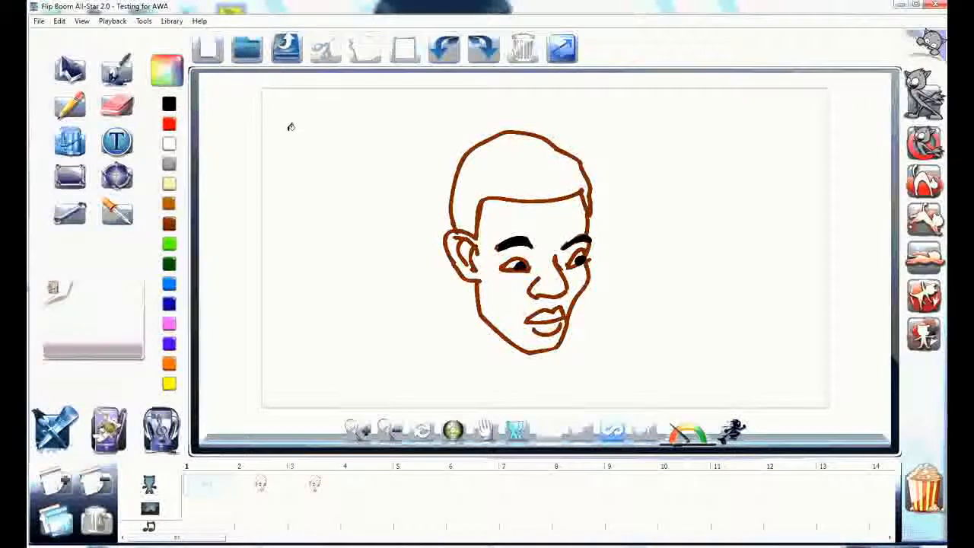
{"action": "left_click", "coordinate": [525, 156]}
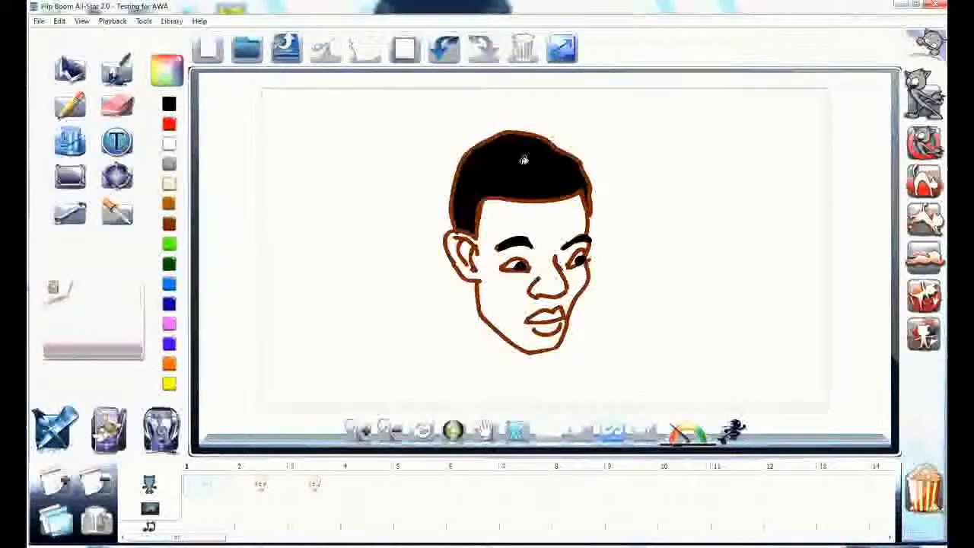
{"action": "left_click", "coordinate": [565, 195]}
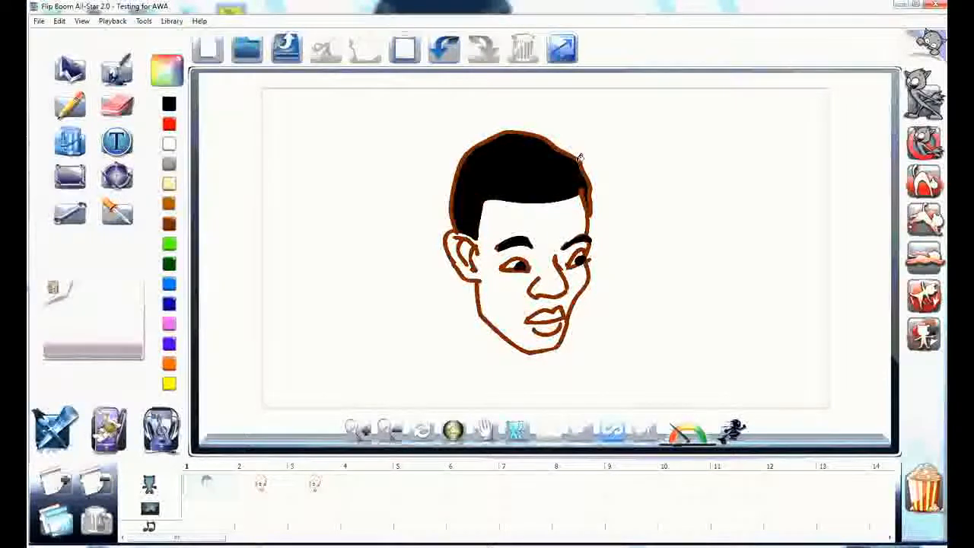
{"action": "left_click", "coordinate": [575, 154]}
{"action": "left_click", "coordinate": [590, 199]}
{"action": "left_click", "coordinate": [583, 191]}
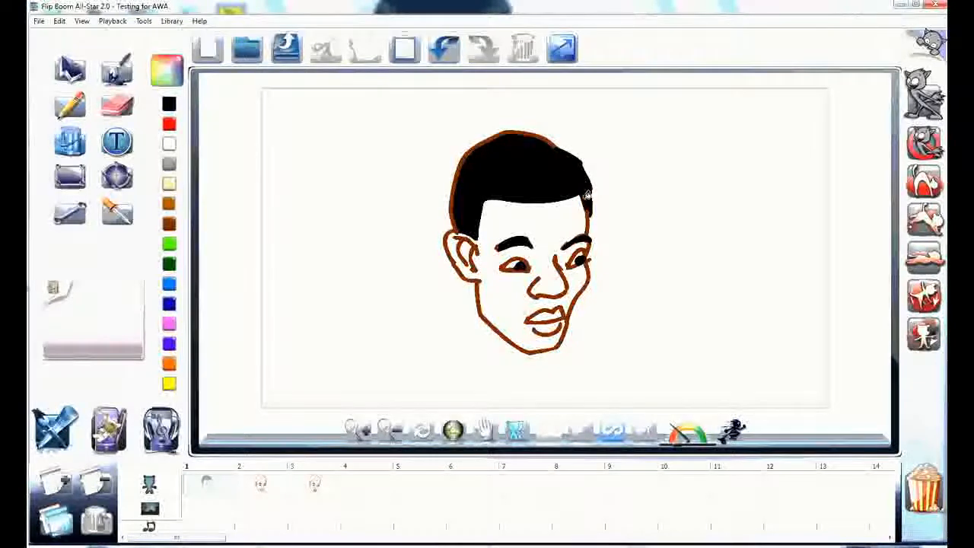
{"action": "left_click", "coordinate": [504, 136]}
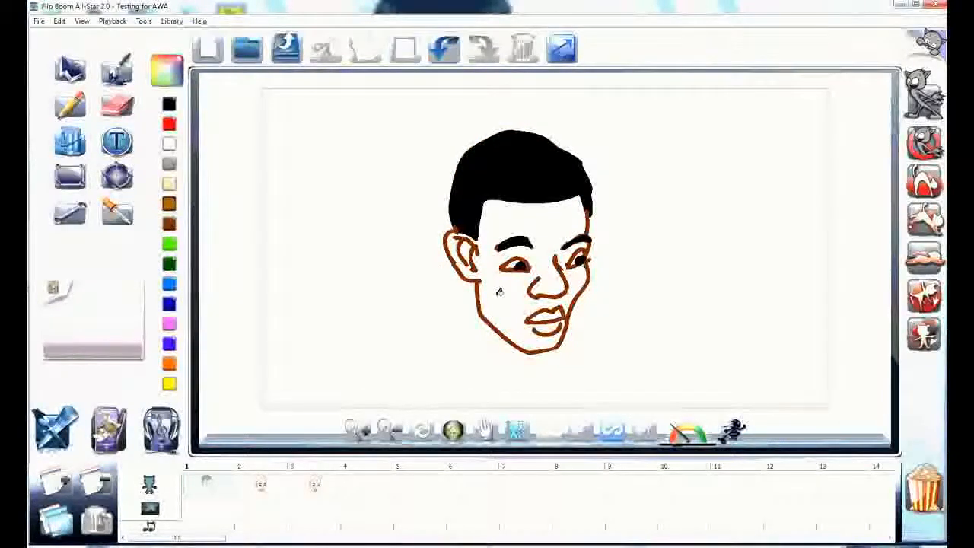
Fill the face, ear and lips on page 1 with a light brown skin colour, leaving the eyes white.
{"action": "left_click", "coordinate": [506, 220]}
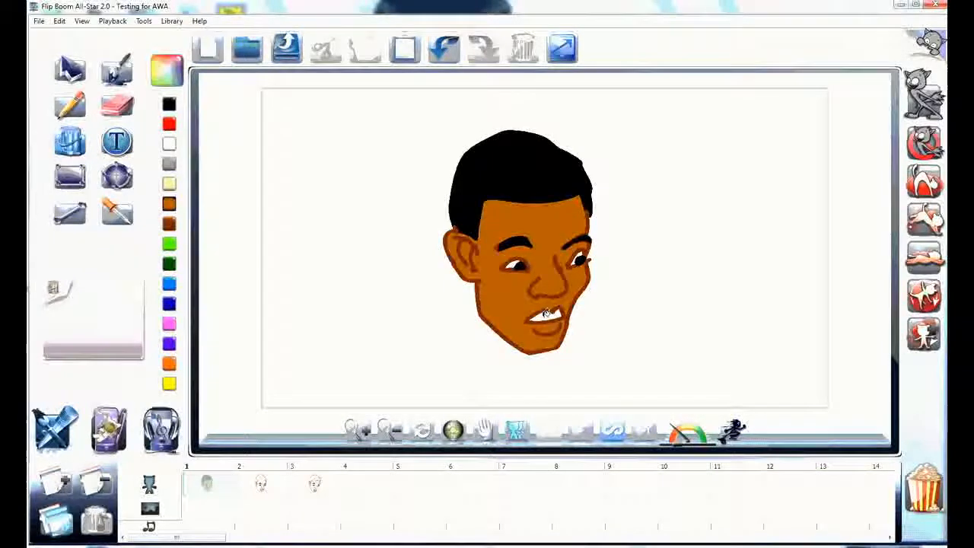
{"action": "double_click", "coordinate": [170, 204]}
{"action": "left_click", "coordinate": [516, 219]}
{"action": "left_click", "coordinate": [600, 357]}
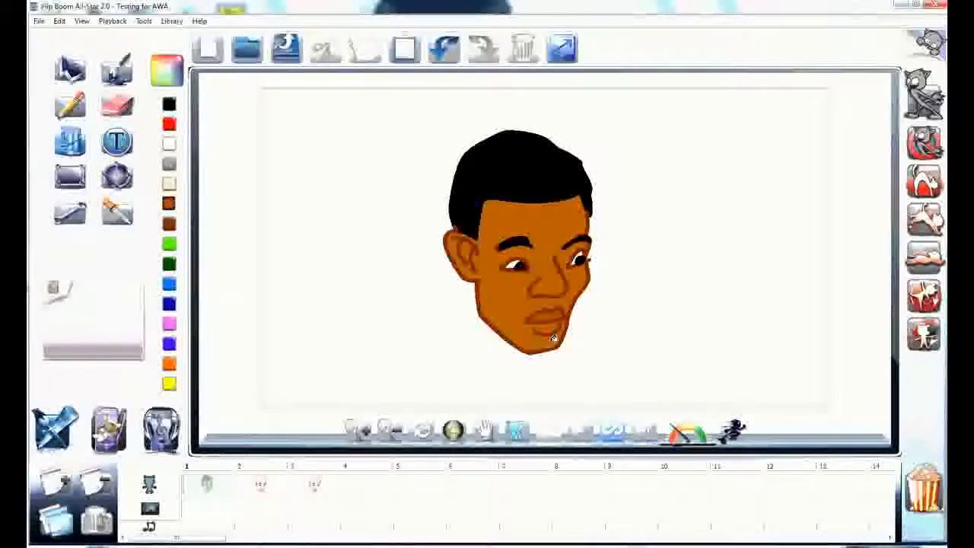
{"action": "left_click", "coordinate": [270, 487]}
{"action": "left_click", "coordinate": [508, 284]}
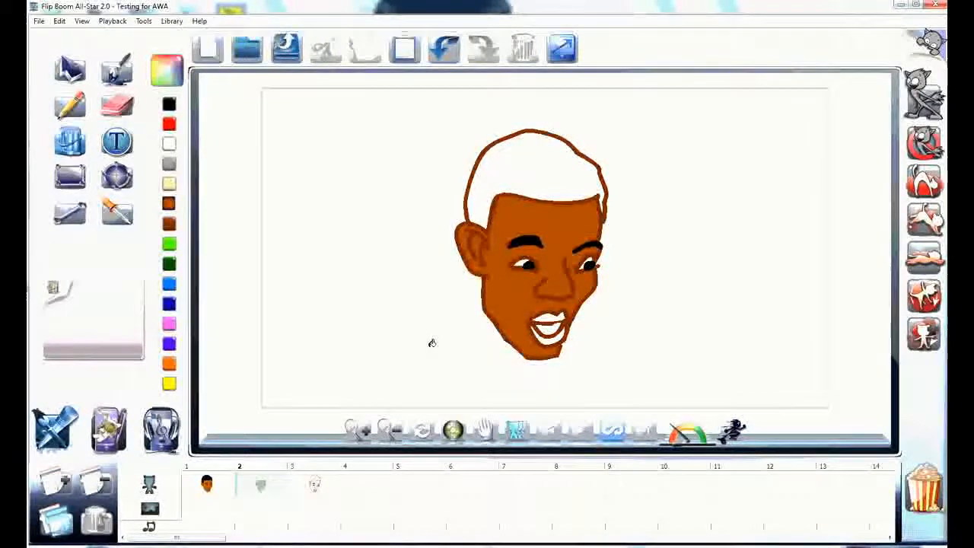
{"action": "key", "text": "ctrl+z"}
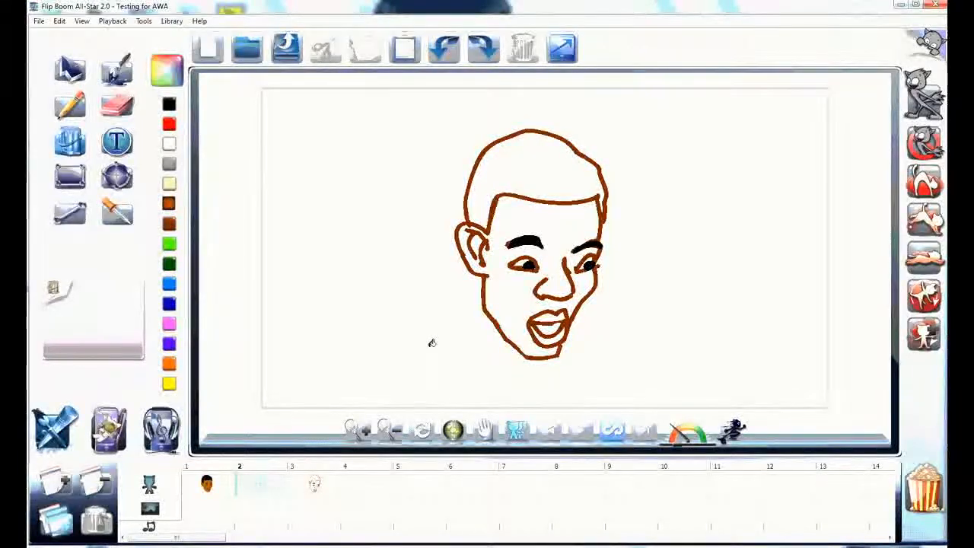
Sample the skin colour from the face on page 1 and fill the faces, ears and lips on pages 2 and 3 with it.
{"action": "left_click", "coordinate": [219, 489]}
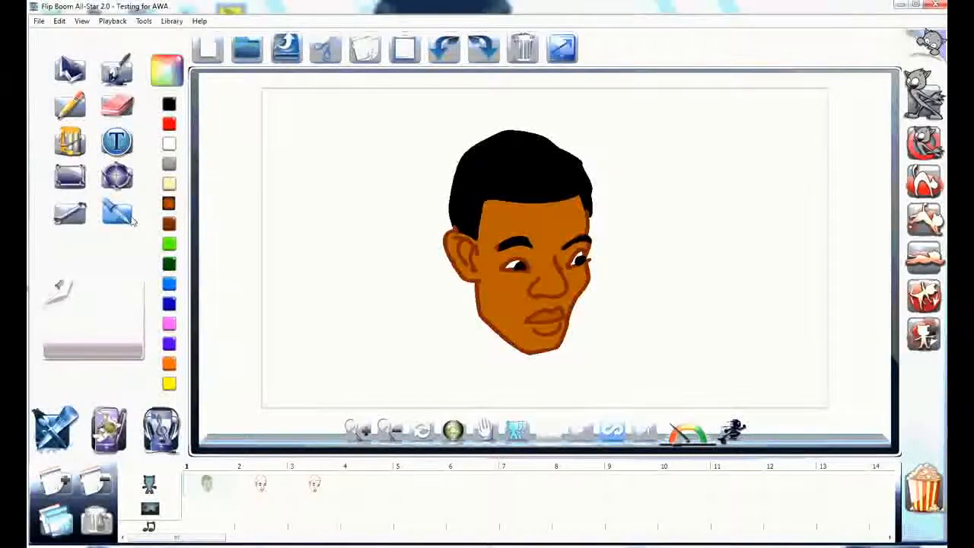
{"action": "left_click", "coordinate": [261, 484]}
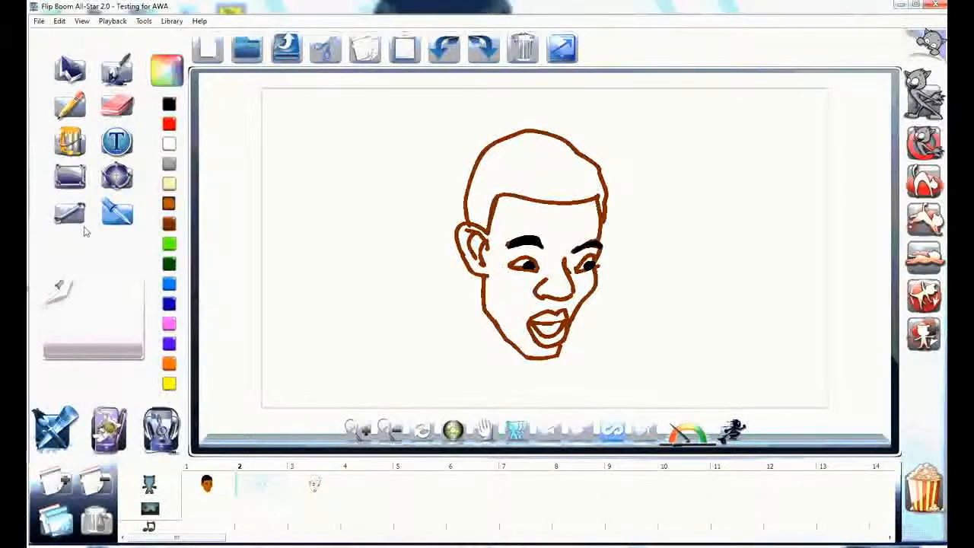
{"action": "left_click", "coordinate": [554, 229]}
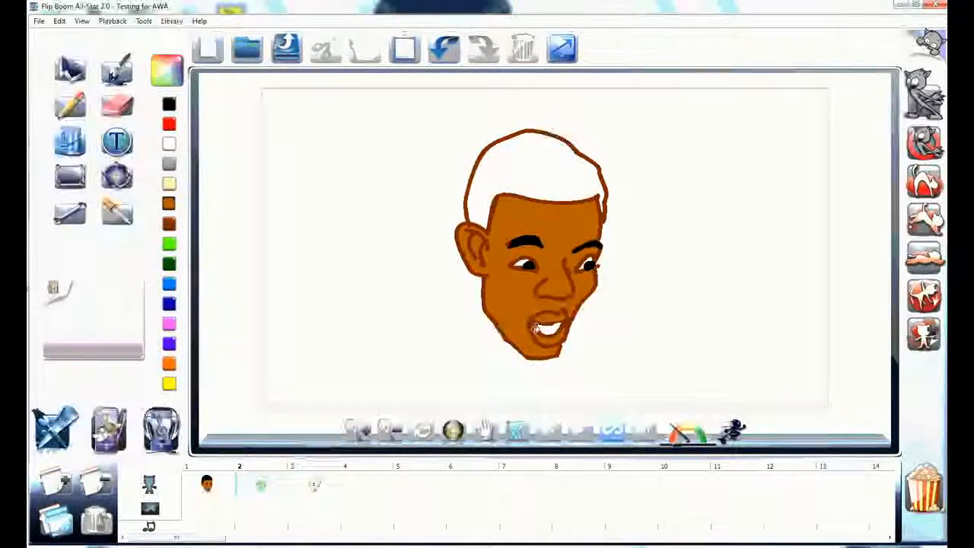
{"action": "left_click", "coordinate": [324, 469]}
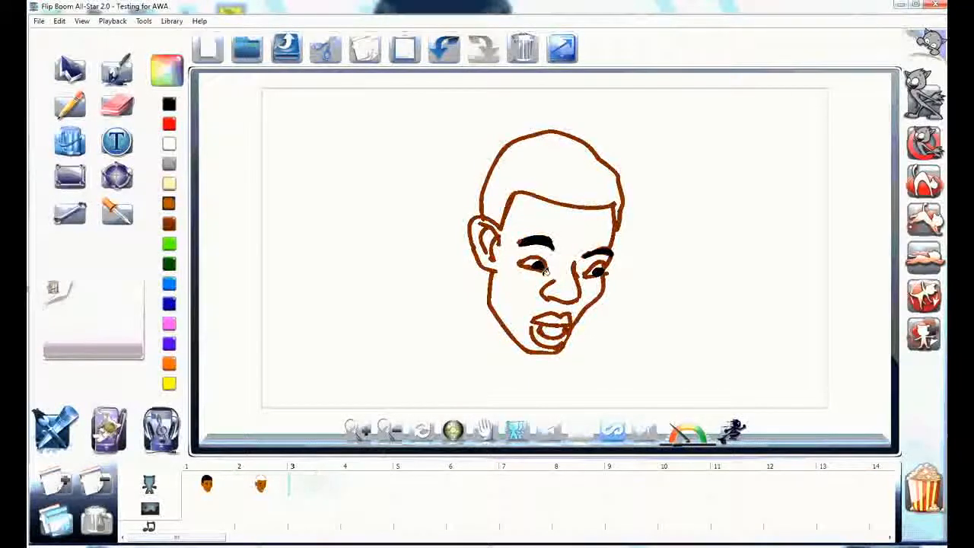
{"action": "left_click", "coordinate": [569, 218]}
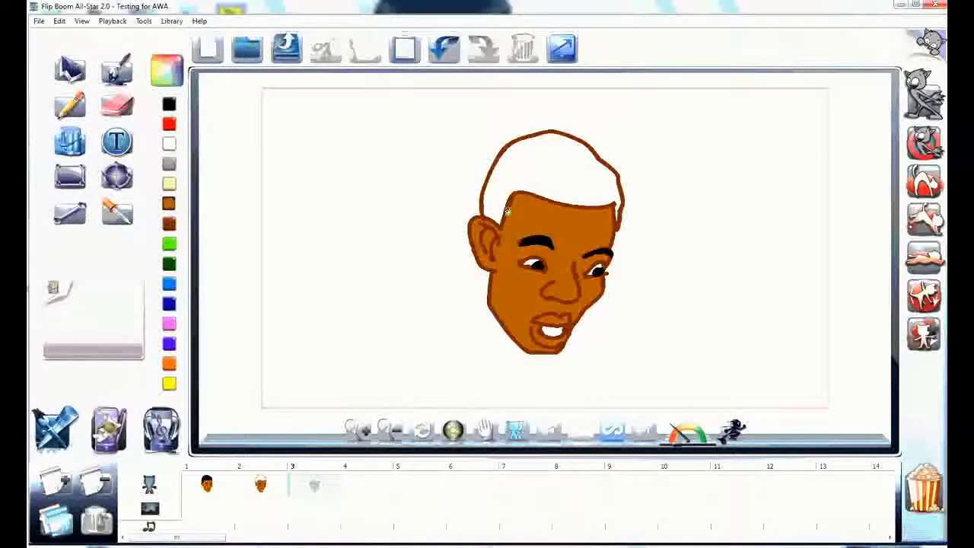
Fill the hair on page 2 with black and recolour its outer outline and hairline black.
{"action": "left_click", "coordinate": [248, 487]}
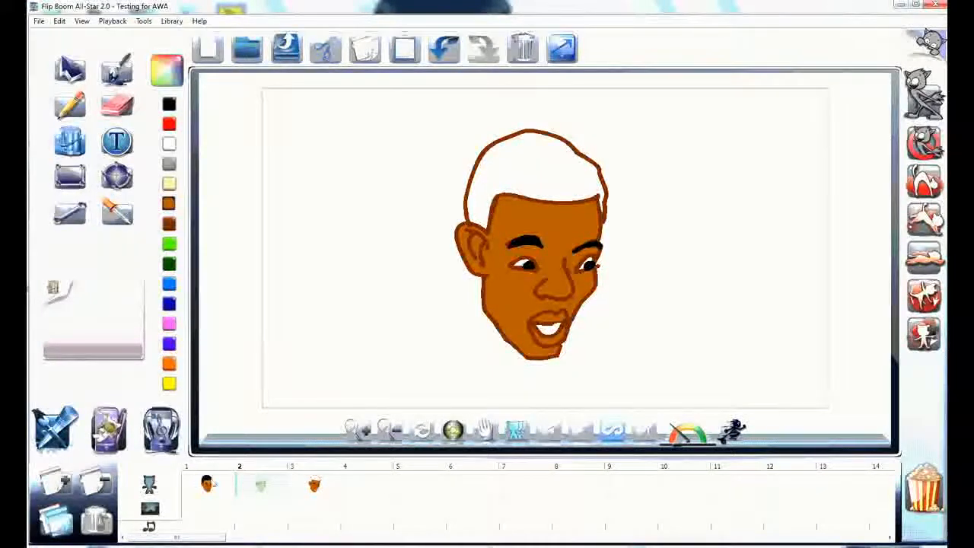
{"action": "left_click", "coordinate": [168, 106]}
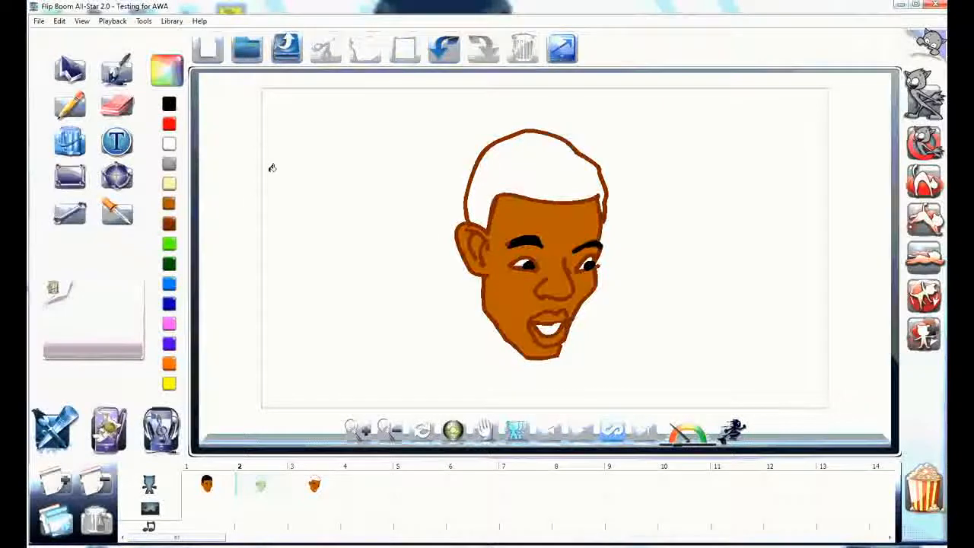
{"action": "left_click", "coordinate": [542, 164]}
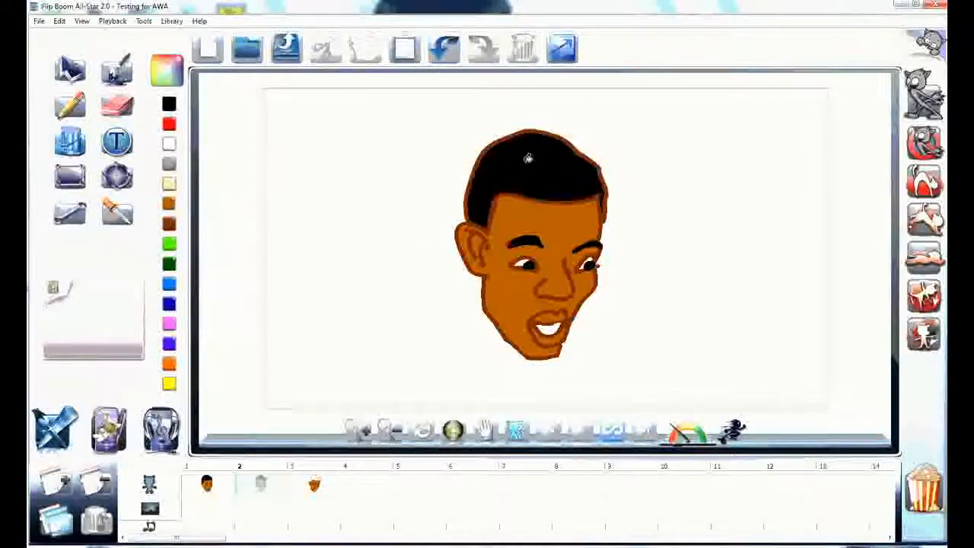
{"action": "left_click", "coordinate": [491, 142]}
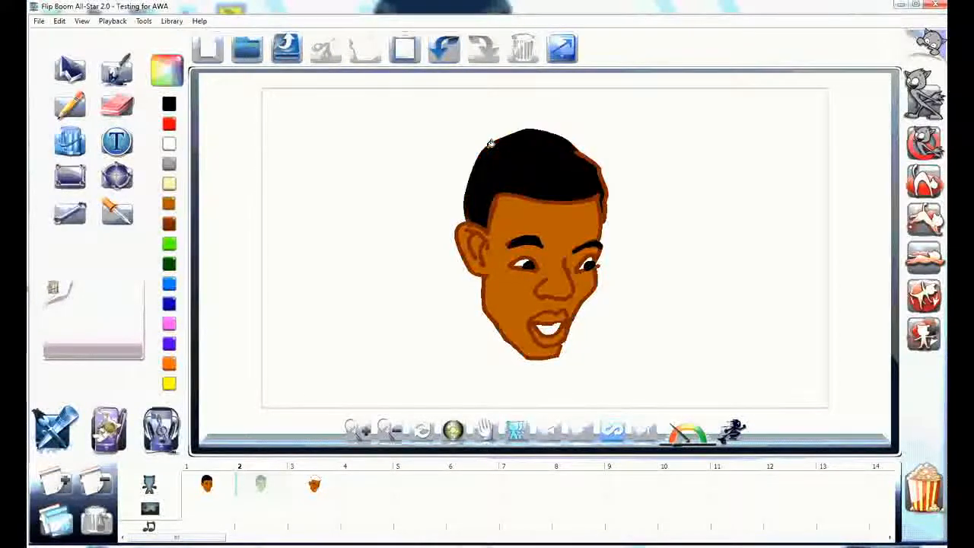
{"action": "left_click", "coordinate": [554, 197]}
{"action": "left_click", "coordinate": [592, 158]}
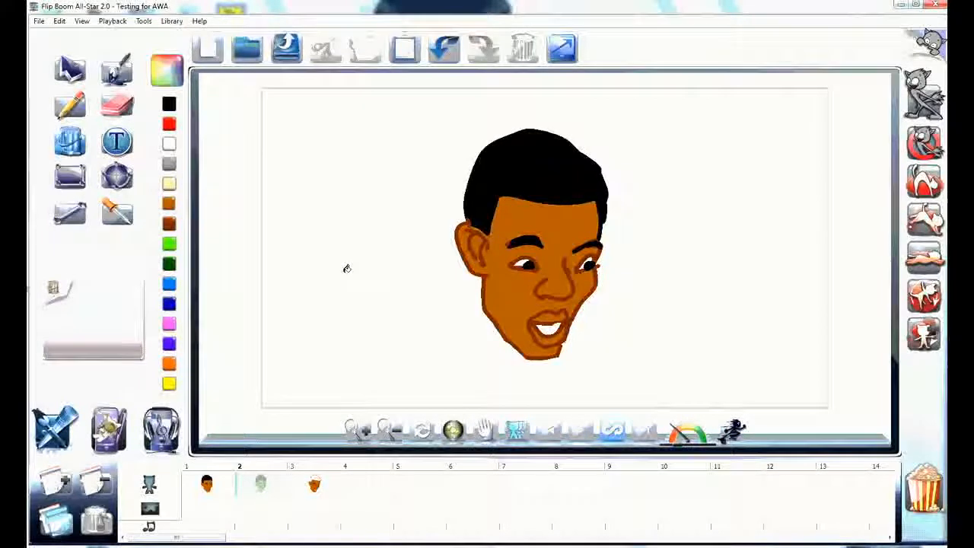
Recolour the hair outline and hairline on page 3 black, and fill the hair area with black.
{"action": "left_click", "coordinate": [329, 490]}
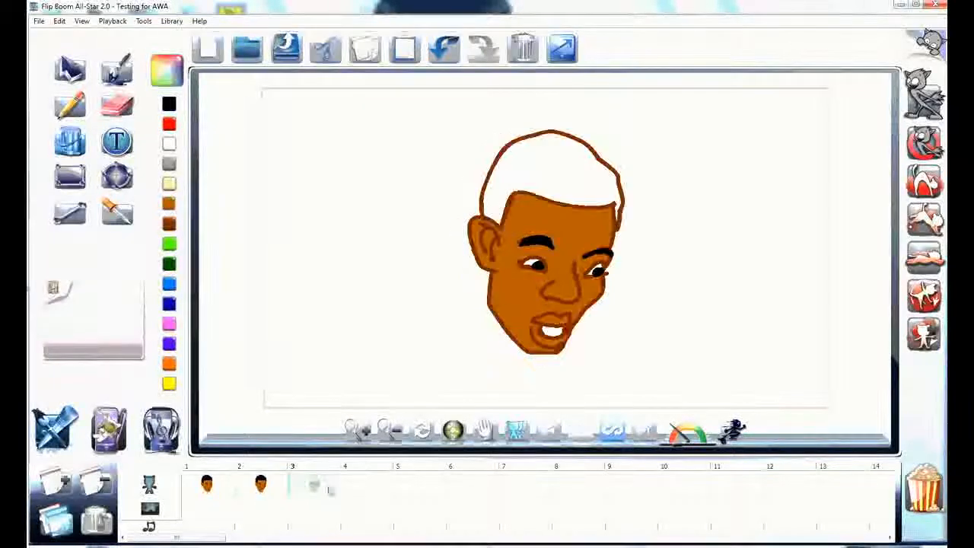
{"action": "left_click", "coordinate": [491, 170]}
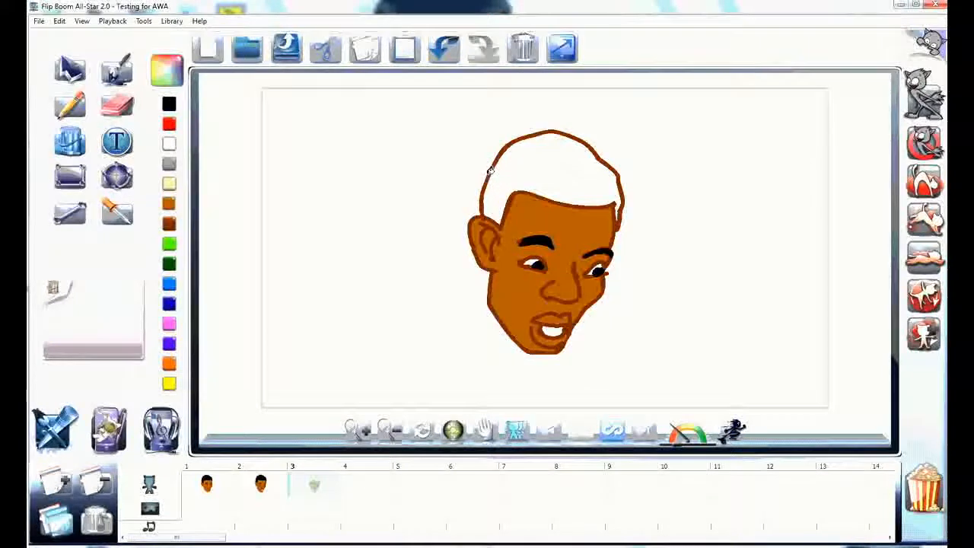
{"action": "left_click", "coordinate": [515, 192]}
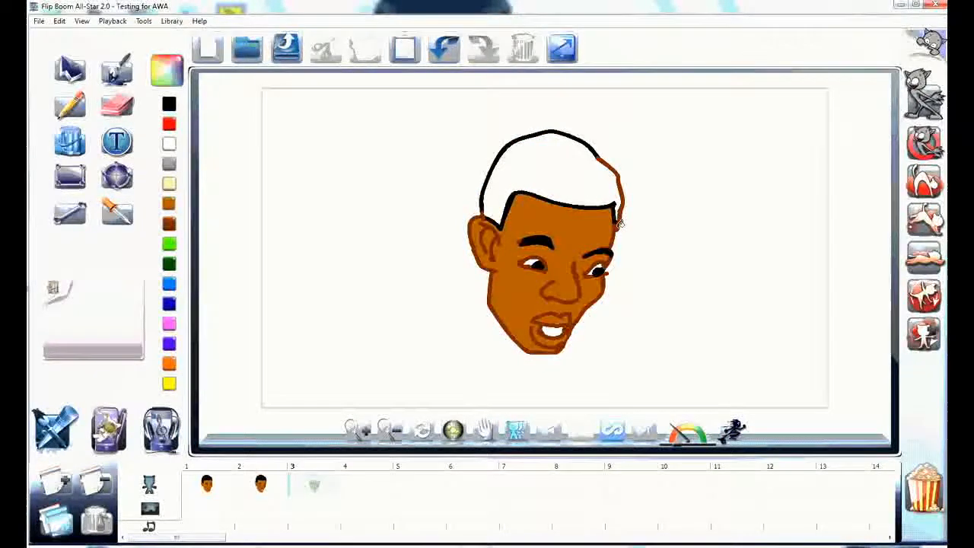
{"action": "left_click", "coordinate": [616, 169]}
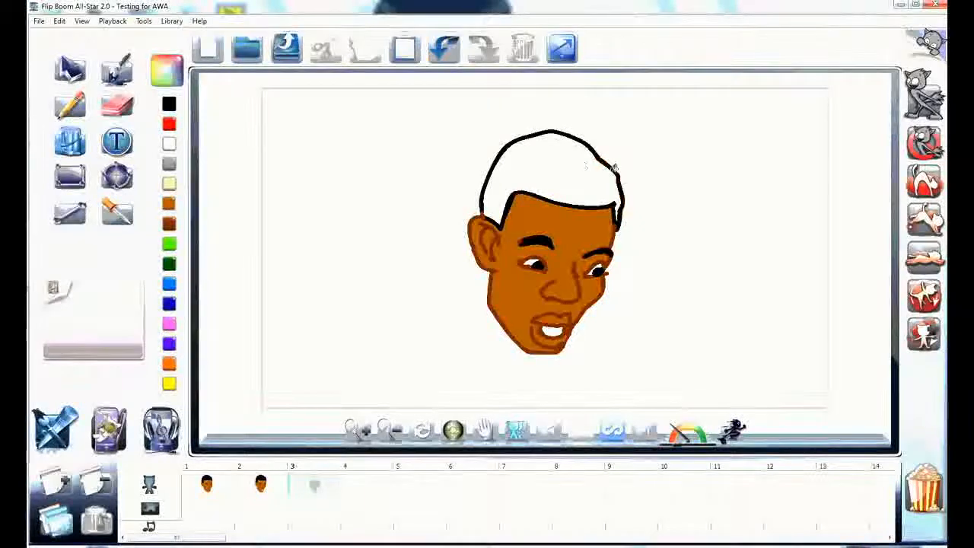
{"action": "left_click", "coordinate": [555, 156]}
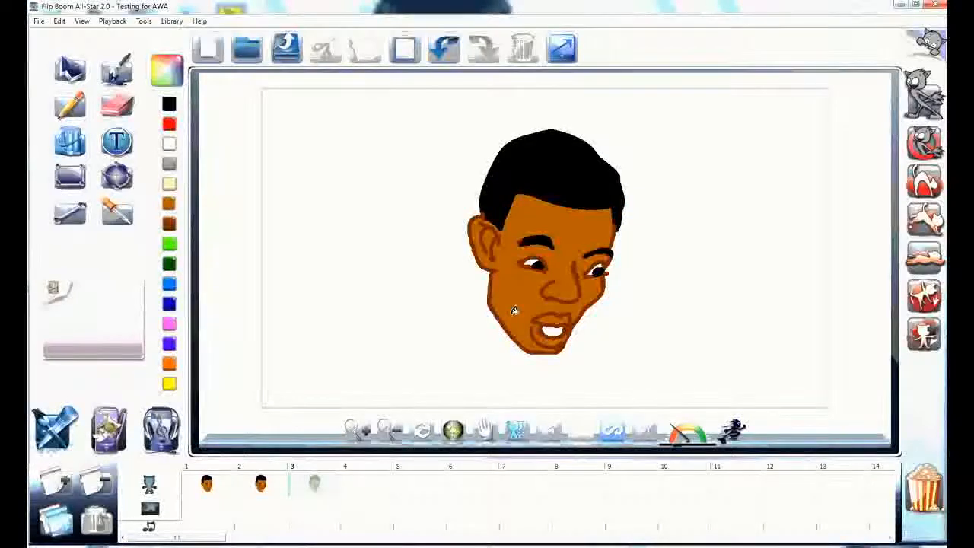
Go back to page 1 and shift the canvas view slightly with the Hand tool.
{"action": "left_click", "coordinate": [560, 434]}
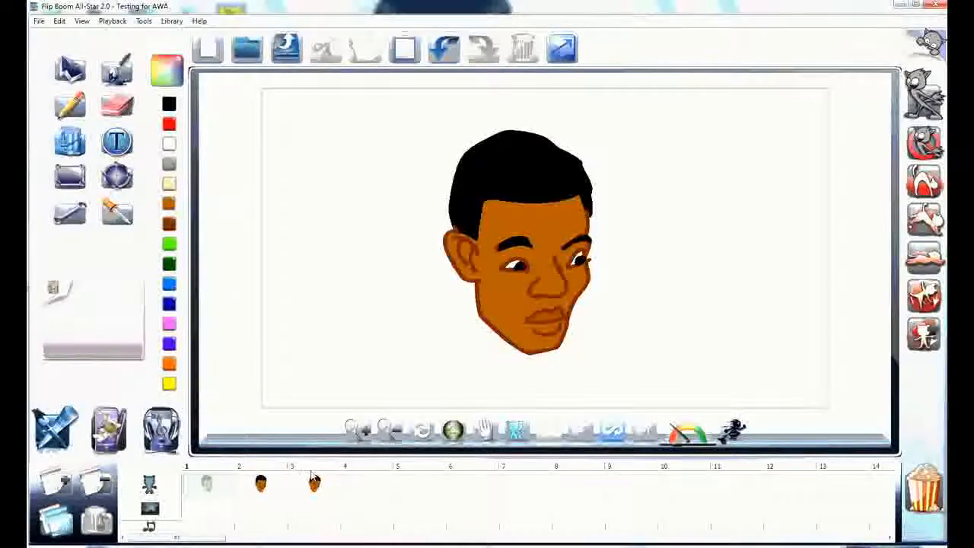
{"action": "left_click", "coordinate": [485, 432]}
{"action": "left_click_drag", "start_coordinate": [634, 284], "coordinate": [681, 287]}
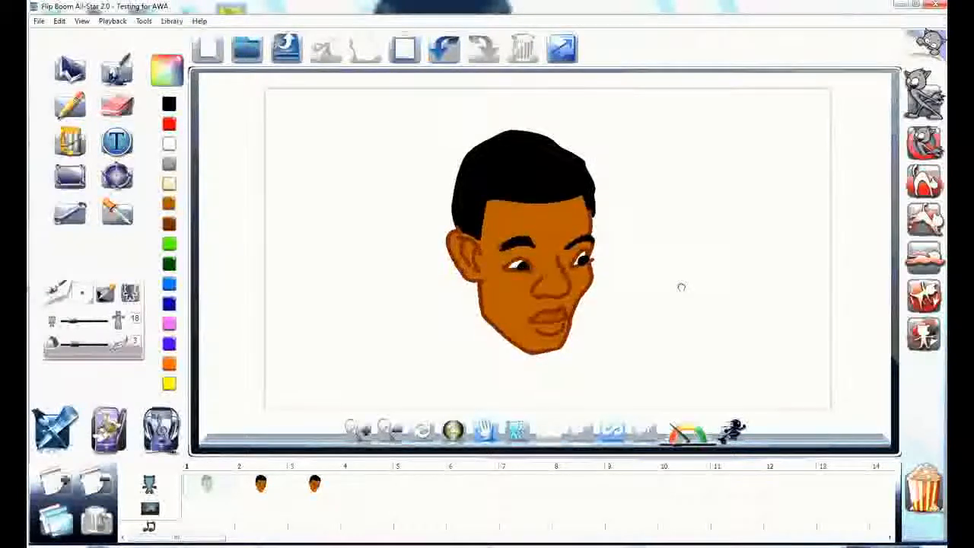
Step forward through the pages to page 3 and preview the three-page head animation in a loop.
{"action": "left_click", "coordinate": [580, 436]}
{"action": "left_click", "coordinate": [583, 434]}
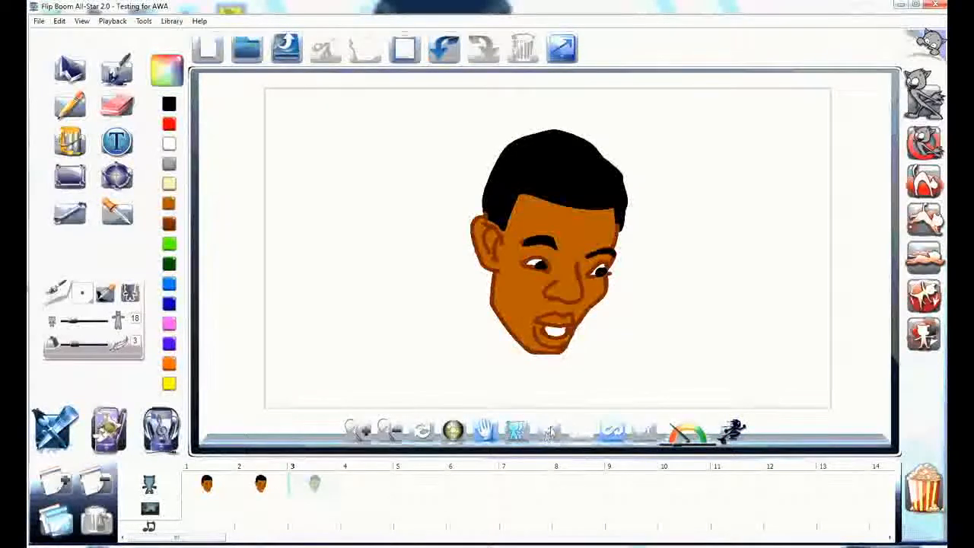
{"action": "left_click", "coordinate": [615, 431]}
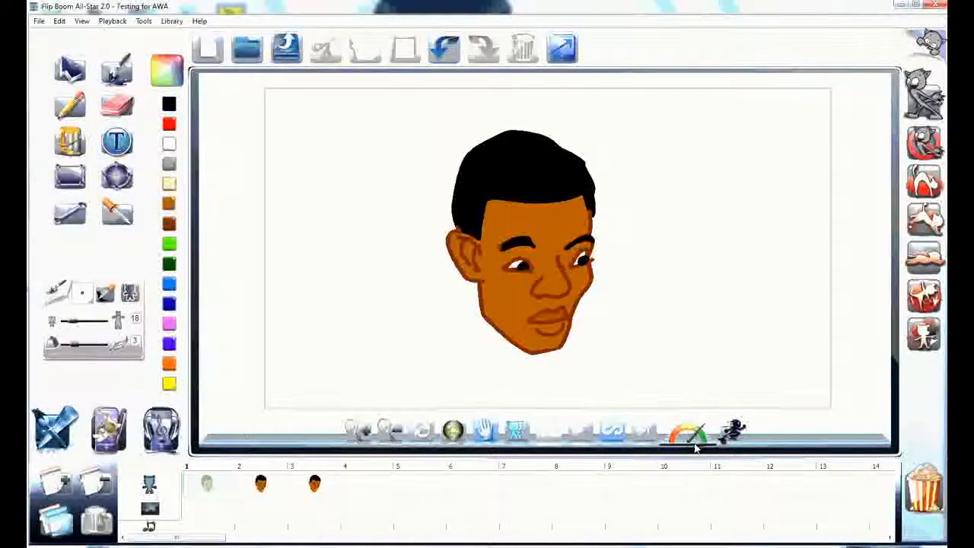
{"action": "left_click", "coordinate": [645, 435]}
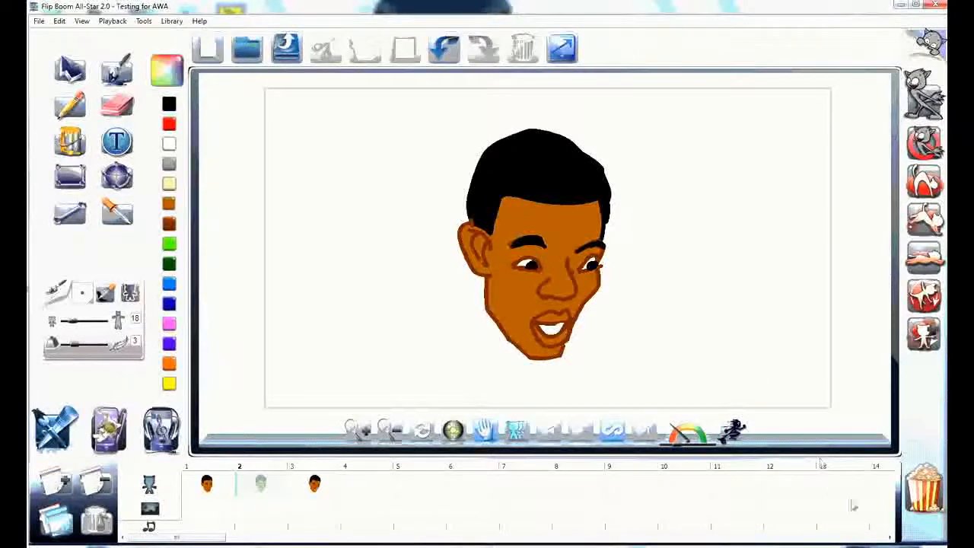
Publish the animation to the Desktop as a QuickTime movie named AWATST, and play it once in the playback window before closing it.
{"action": "left_click", "coordinate": [923, 489]}
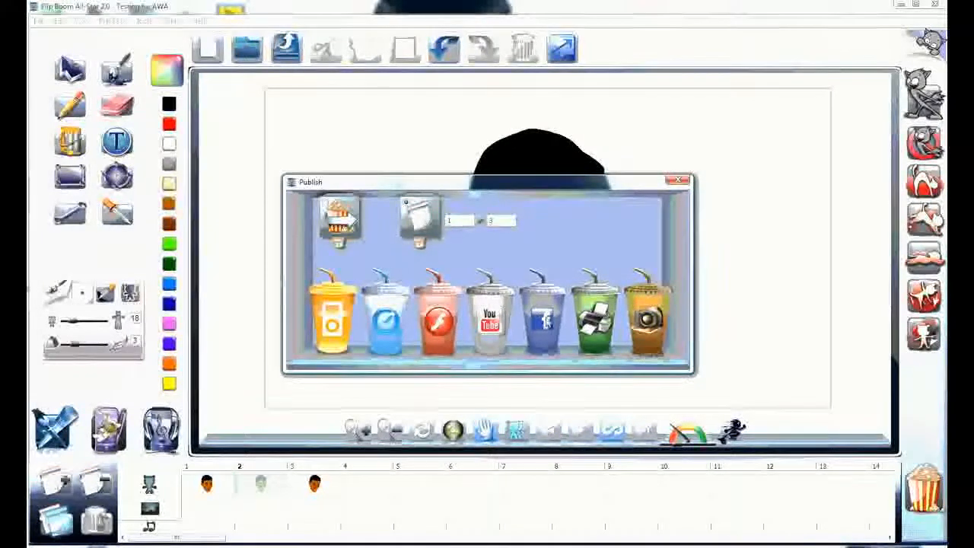
{"action": "left_click", "coordinate": [388, 324]}
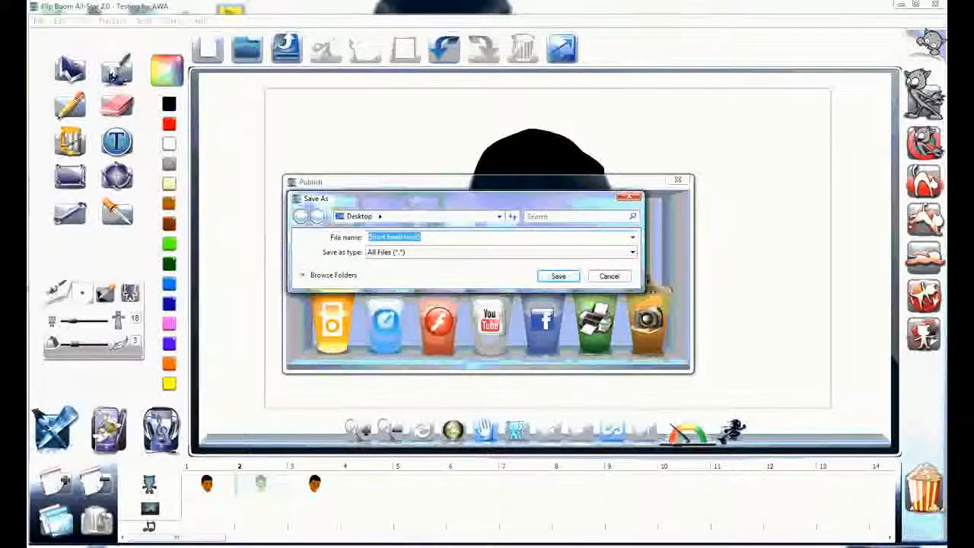
{"action": "type", "text": "AWA"}
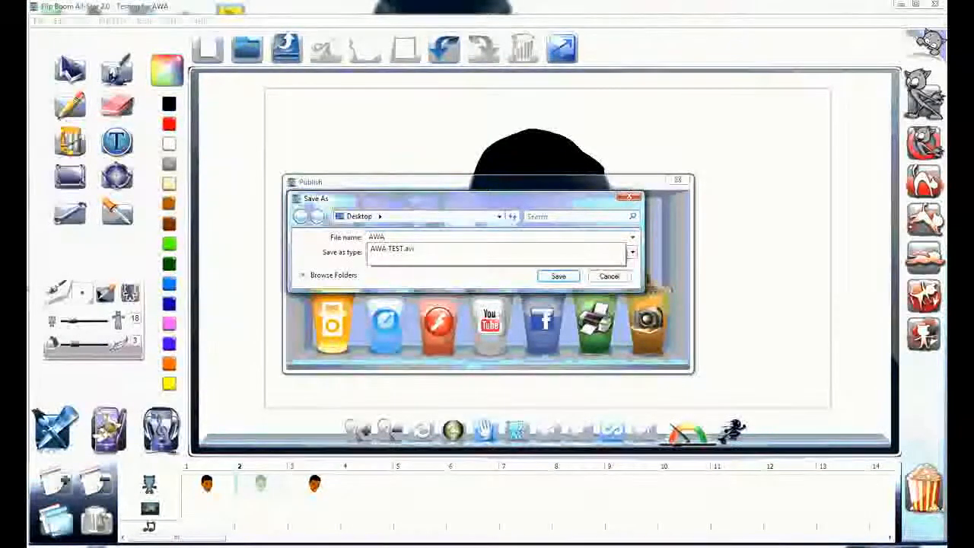
{"action": "type", "text": "TST"}
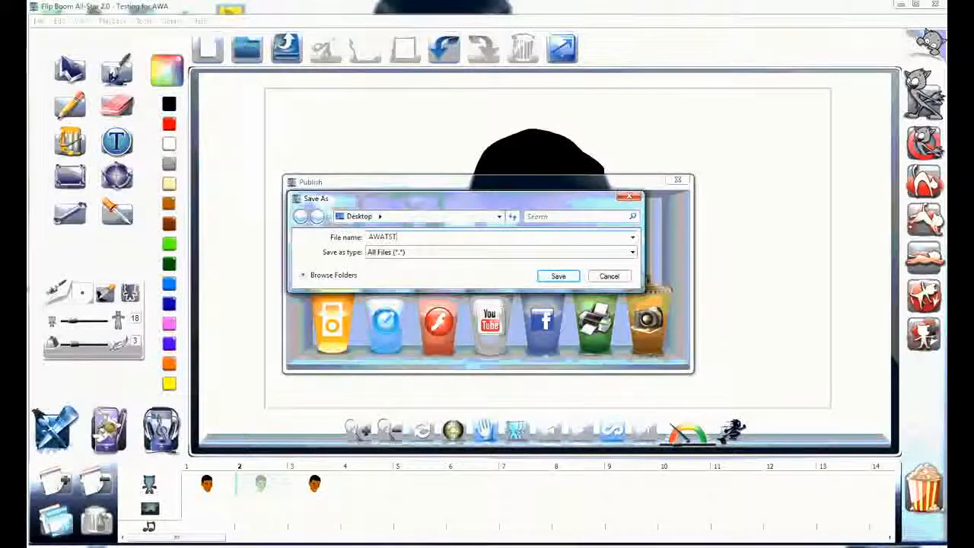
{"action": "left_click", "coordinate": [561, 277]}
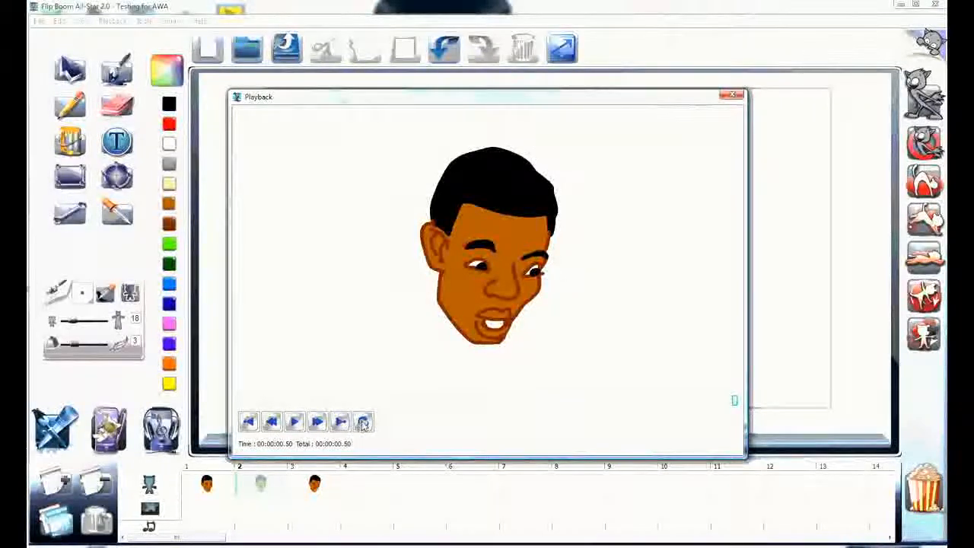
{"action": "left_click", "coordinate": [295, 424]}
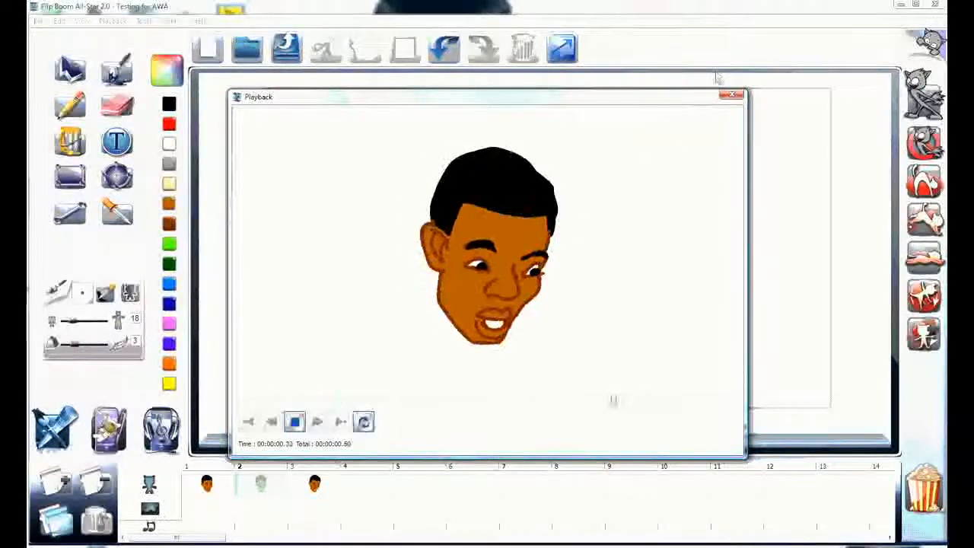
{"action": "left_click", "coordinate": [732, 95]}
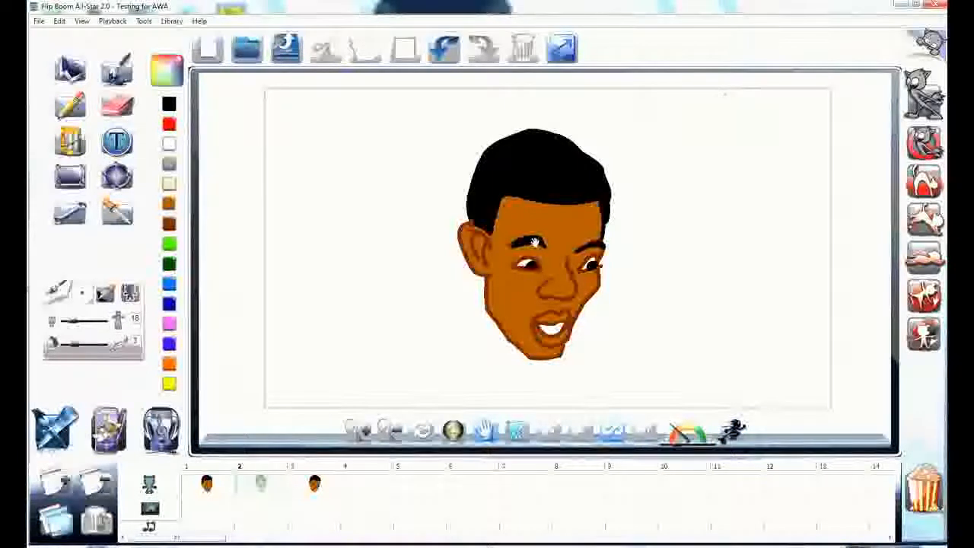
Select page 1 and browse the template library's categories of clothing, hair, facial features, characters, speech bubbles and props.
{"action": "left_click", "coordinate": [214, 488]}
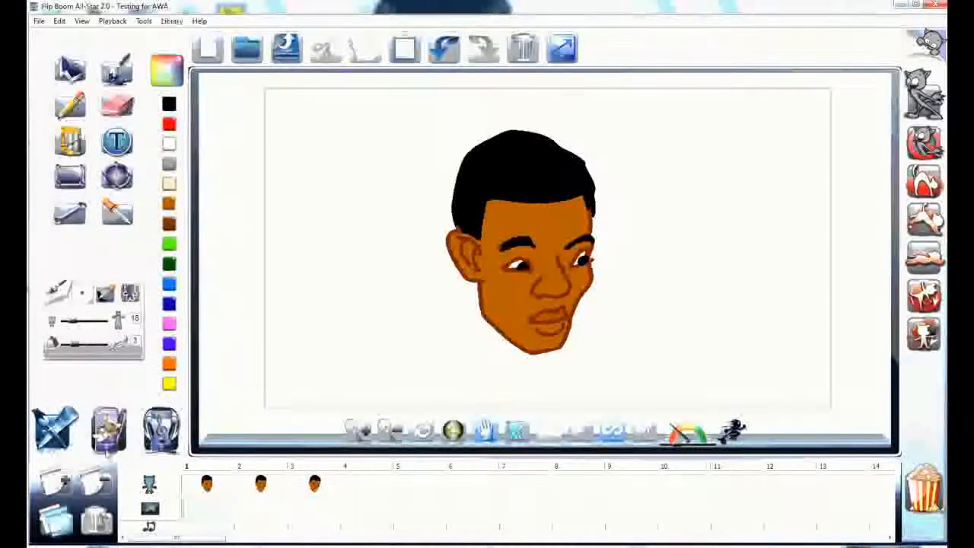
{"action": "left_click", "coordinate": [109, 431]}
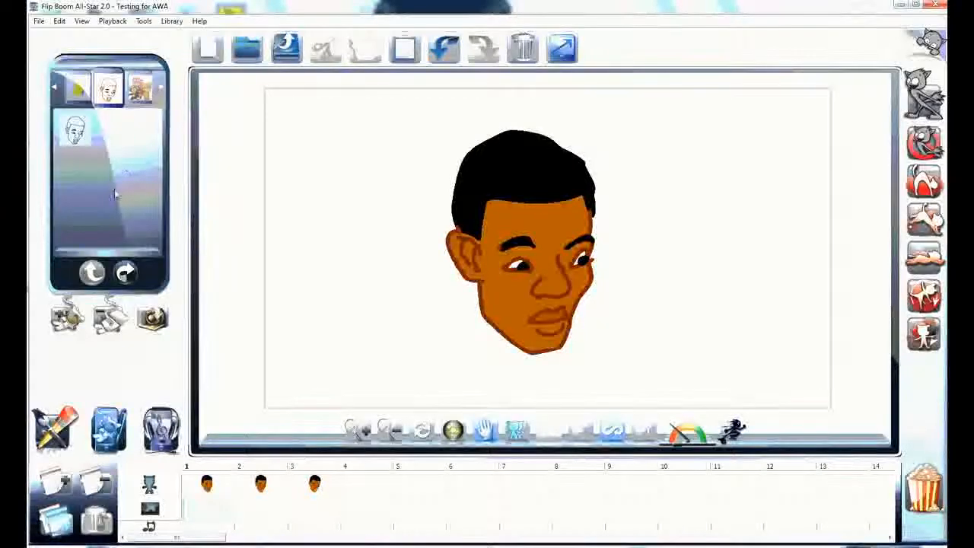
{"action": "left_click", "coordinate": [55, 89]}
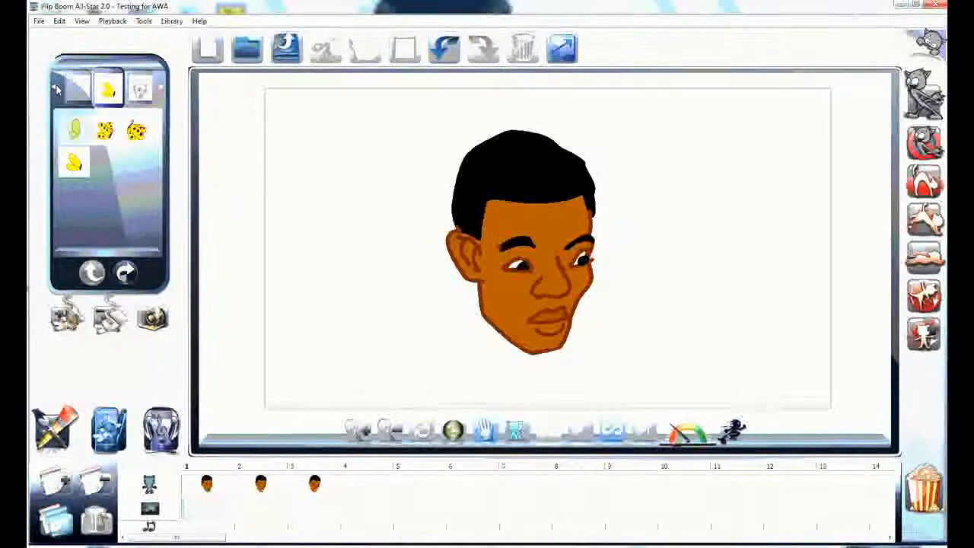
{"action": "left_click", "coordinate": [55, 89]}
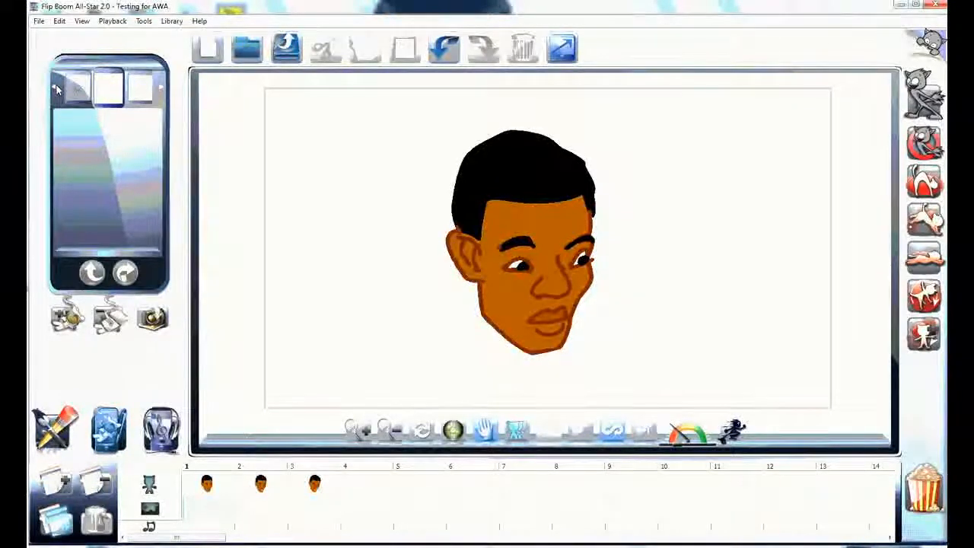
{"action": "left_click", "coordinate": [74, 93]}
{"action": "left_click", "coordinate": [77, 96]}
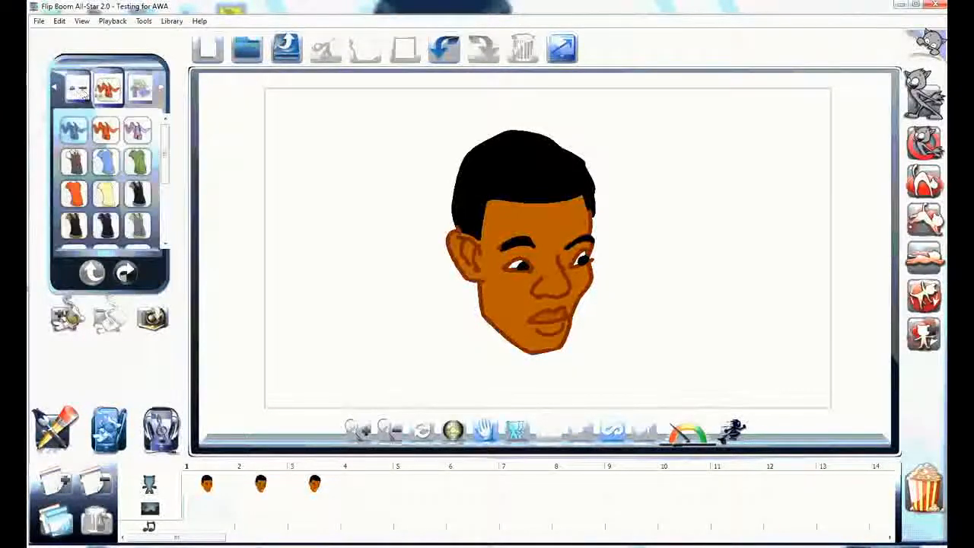
{"action": "left_click", "coordinate": [56, 89]}
{"action": "left_click", "coordinate": [56, 89]}
{"action": "left_click", "coordinate": [55, 88]}
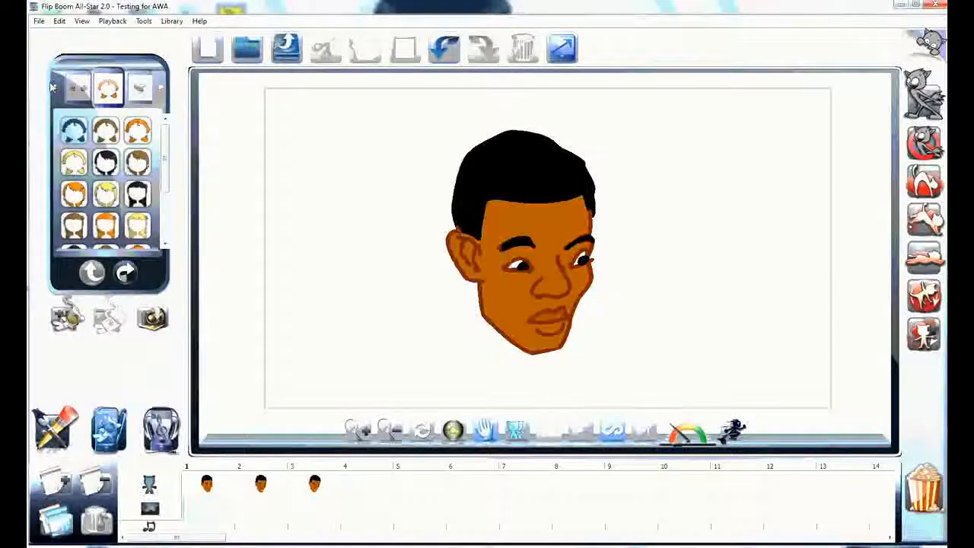
{"action": "left_click", "coordinate": [52, 88]}
{"action": "left_click", "coordinate": [55, 89]}
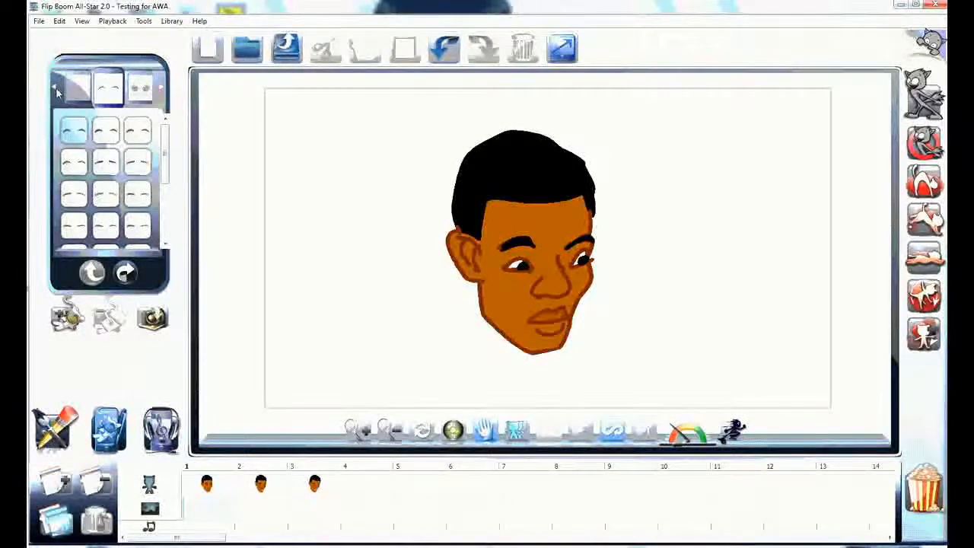
{"action": "left_click", "coordinate": [56, 88]}
{"action": "left_click", "coordinate": [56, 88]}
{"action": "left_click", "coordinate": [55, 88]}
{"action": "left_click", "coordinate": [55, 88]}
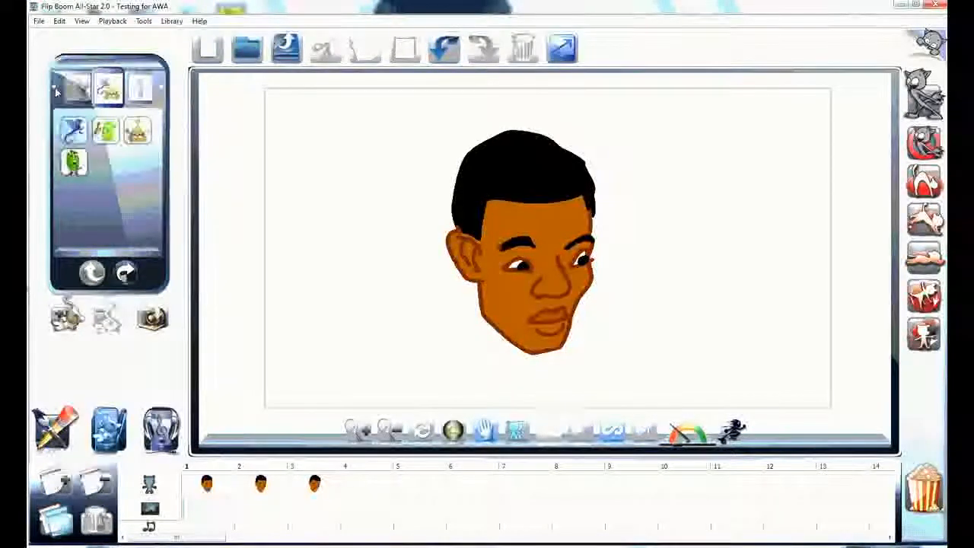
{"action": "left_click", "coordinate": [55, 88]}
{"action": "left_click", "coordinate": [55, 89]}
{"action": "left_click", "coordinate": [53, 89]}
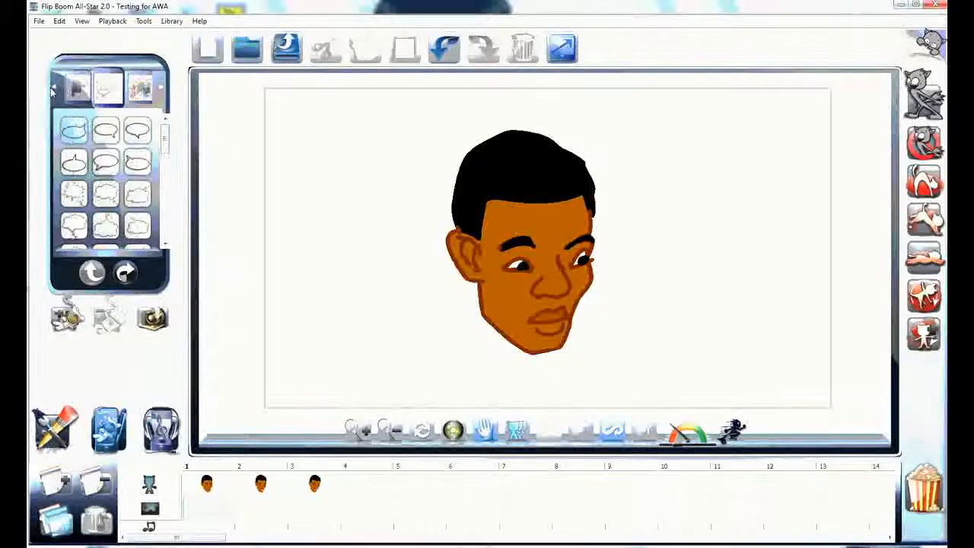
{"action": "left_click", "coordinate": [54, 89]}
{"action": "left_click", "coordinate": [54, 89]}
{"action": "left_click", "coordinate": [55, 89]}
{"action": "left_click", "coordinate": [55, 90]}
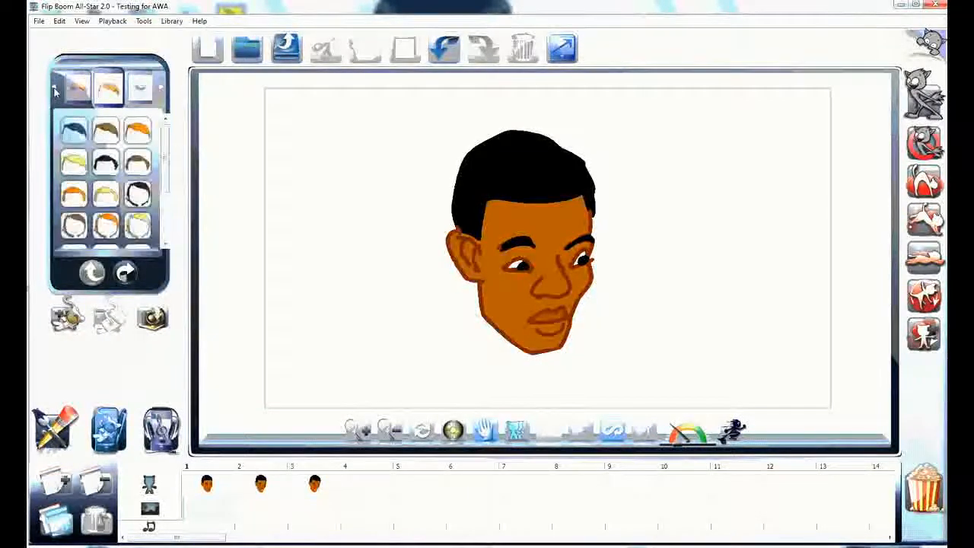
{"action": "left_click", "coordinate": [54, 90]}
{"action": "left_click", "coordinate": [54, 90]}
{"action": "left_click", "coordinate": [53, 90]}
{"action": "left_click", "coordinate": [52, 90]}
{"action": "left_click", "coordinate": [54, 90]}
{"action": "left_click", "coordinate": [54, 90]}
{"action": "left_click", "coordinate": [53, 90]}
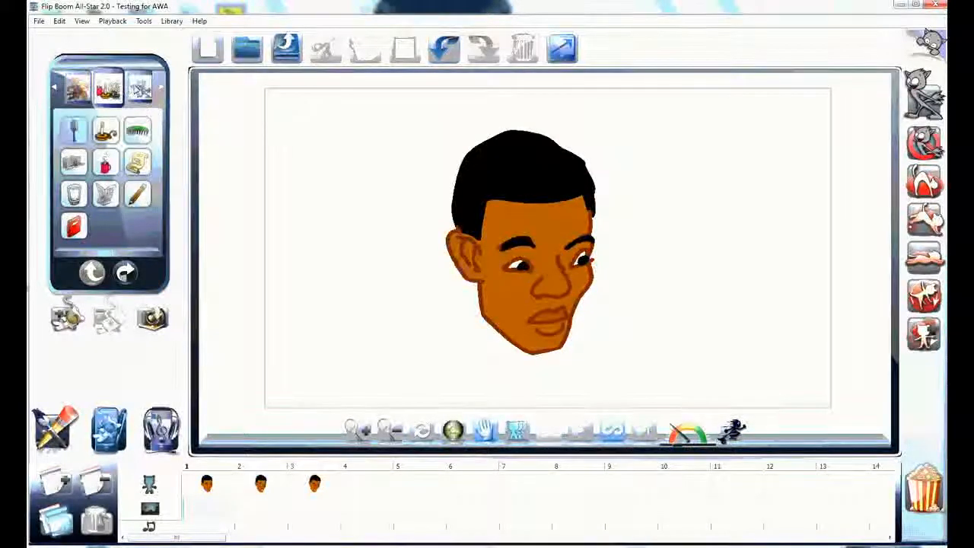
Place the street background with the traffic cone and caution tape from the library's backgrounds category on page 1.
{"action": "left_click", "coordinate": [152, 89]}
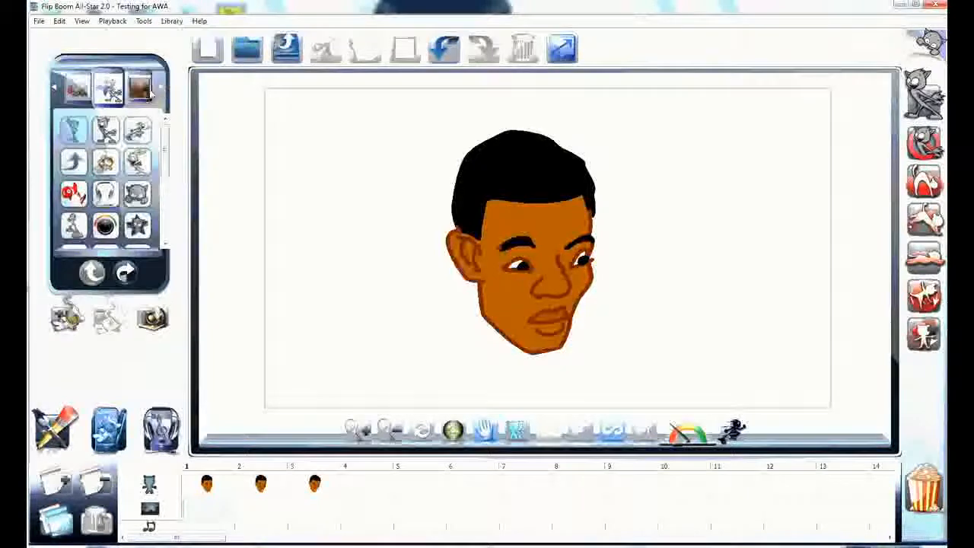
{"action": "left_click", "coordinate": [152, 90]}
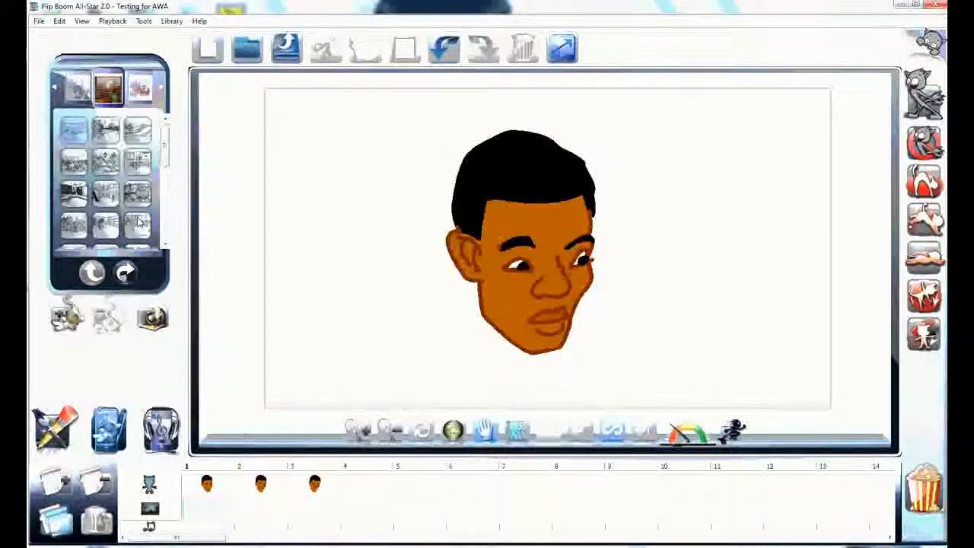
{"action": "left_click", "coordinate": [140, 221]}
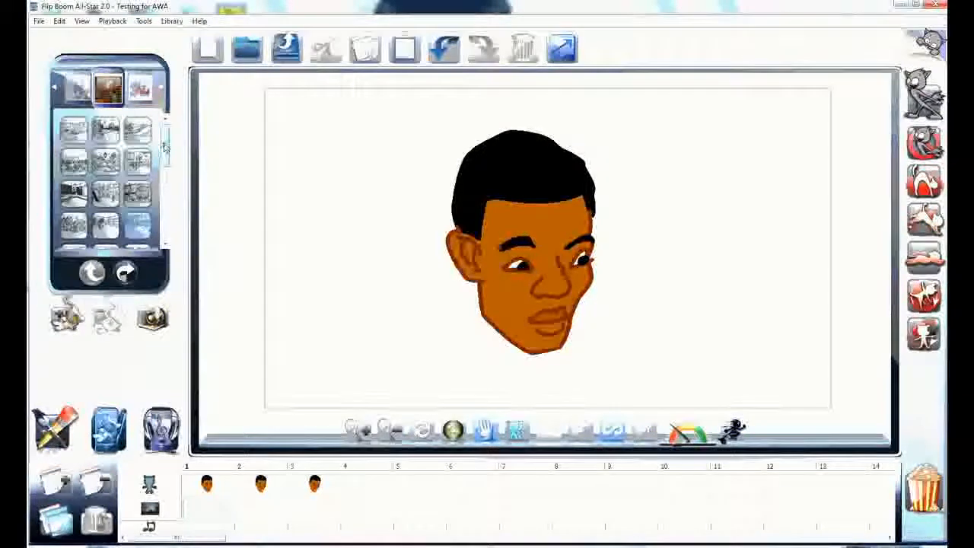
{"action": "left_click_drag", "start_coordinate": [165, 153], "coordinate": [165, 238]}
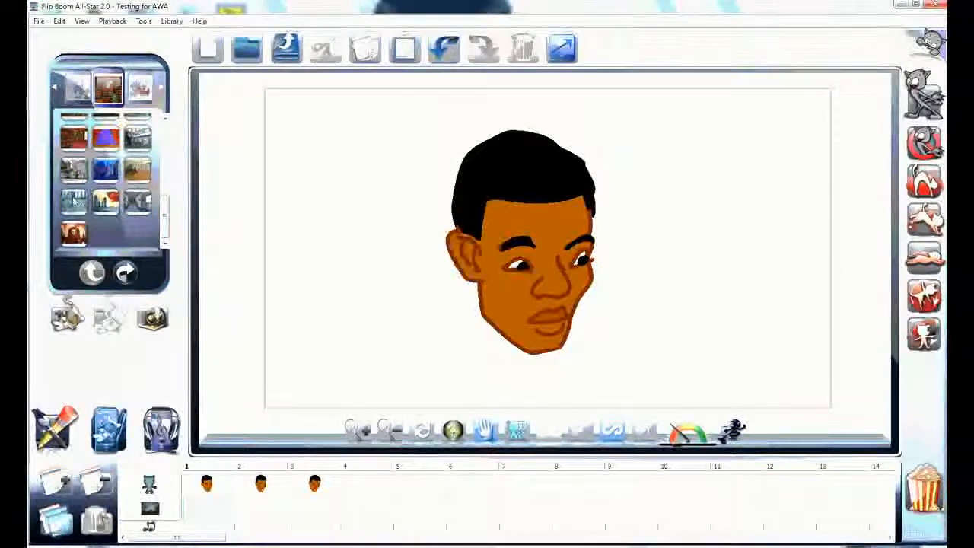
{"action": "left_click_drag", "start_coordinate": [86, 200], "coordinate": [530, 251]}
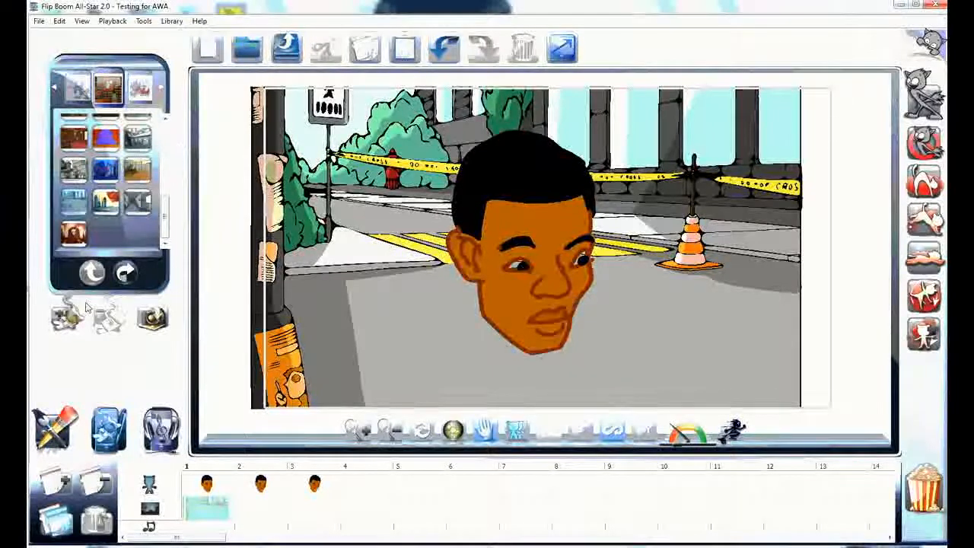
Return to the drawing tools and stretch the street background sideways to cover the full frame width.
{"action": "left_click", "coordinate": [59, 433]}
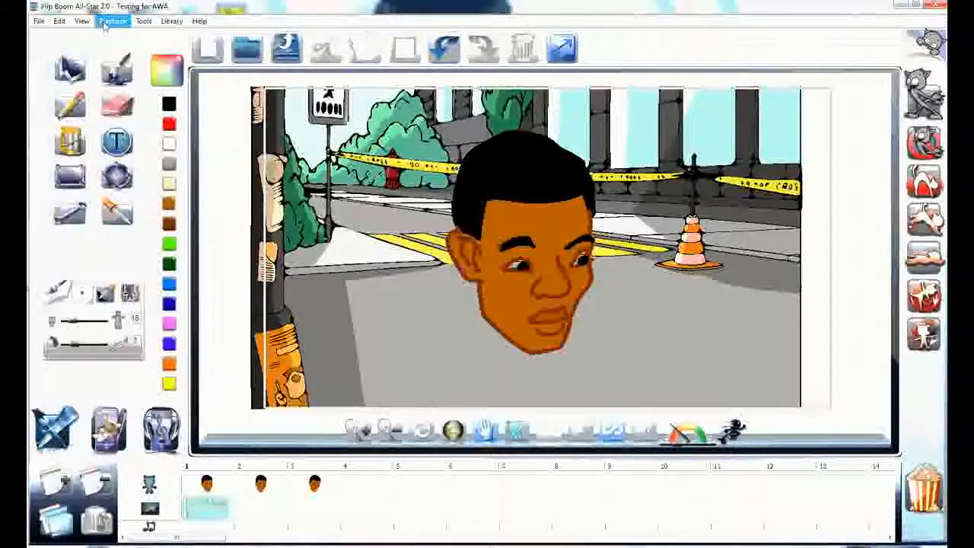
{"action": "left_click", "coordinate": [798, 310]}
{"action": "left_click_drag", "start_coordinate": [805, 246], "coordinate": [847, 246]}
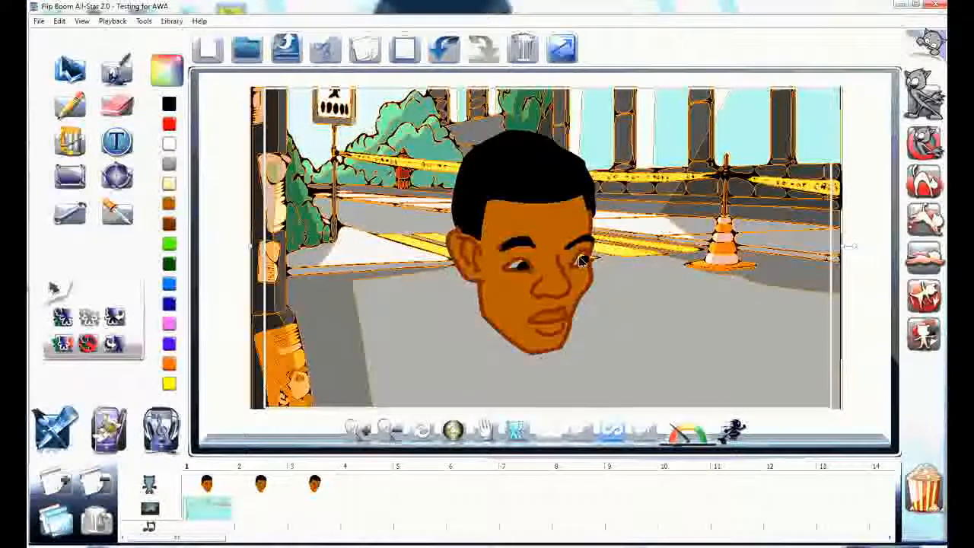
Reselect the head drawing on page 1 and paint the white of the eye nearer the ear with white.
{"action": "left_click", "coordinate": [210, 482]}
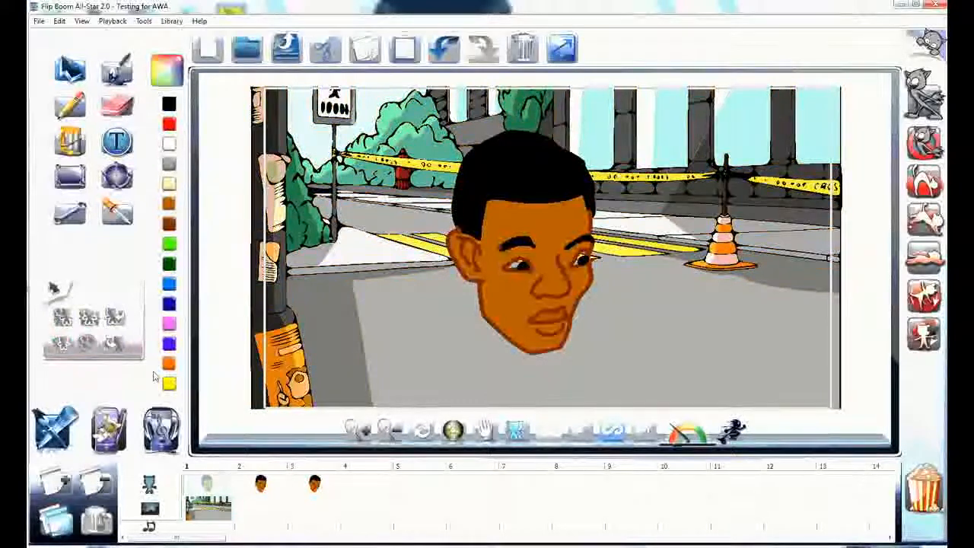
{"action": "left_click", "coordinate": [68, 142]}
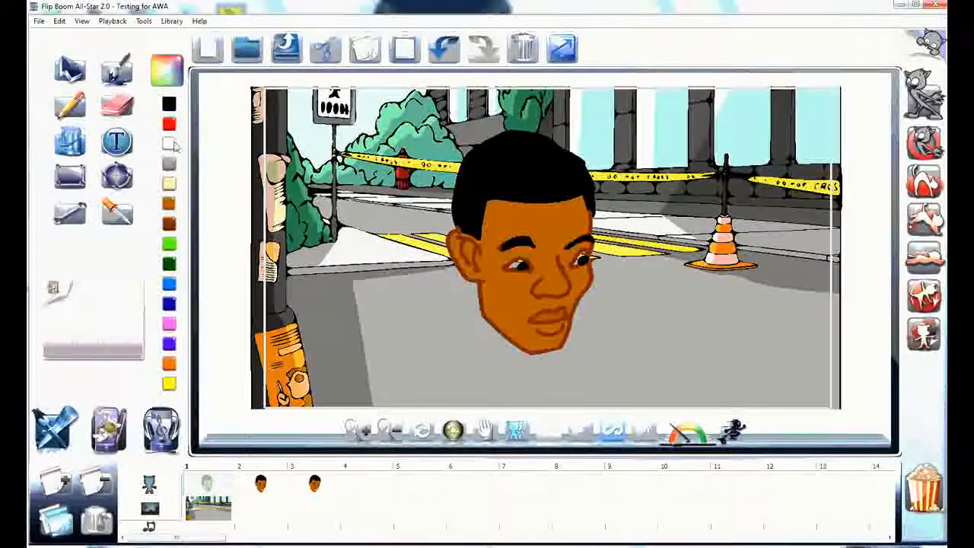
{"action": "left_click", "coordinate": [171, 144]}
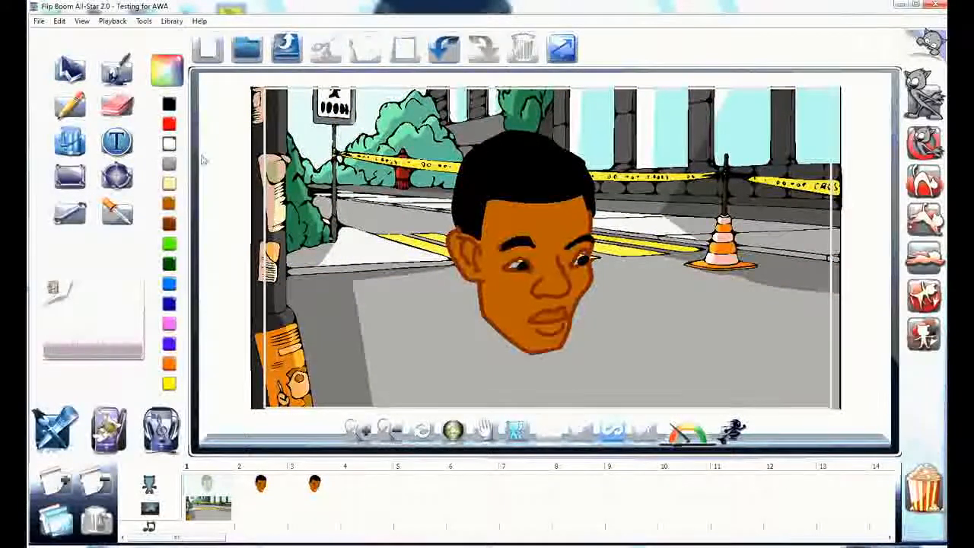
{"action": "left_click", "coordinate": [515, 262]}
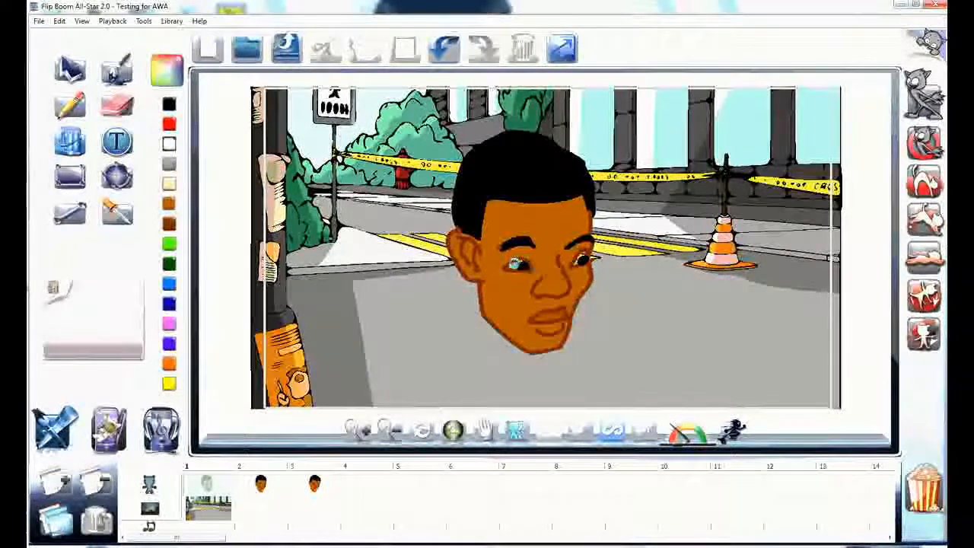